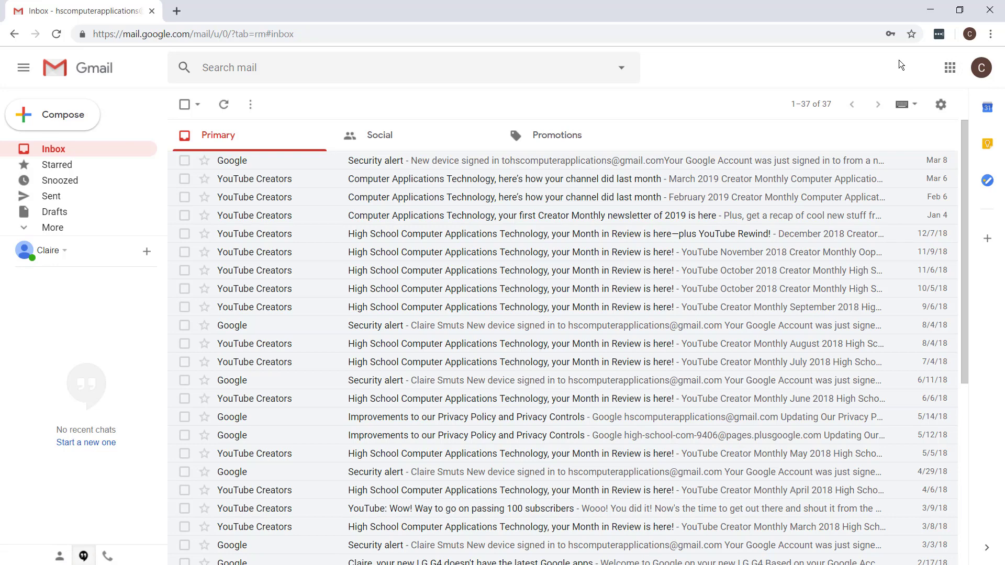
Step: Open Google Drive from the Google apps grid and create a new blank Google Form via New > More
left_click(950, 68)
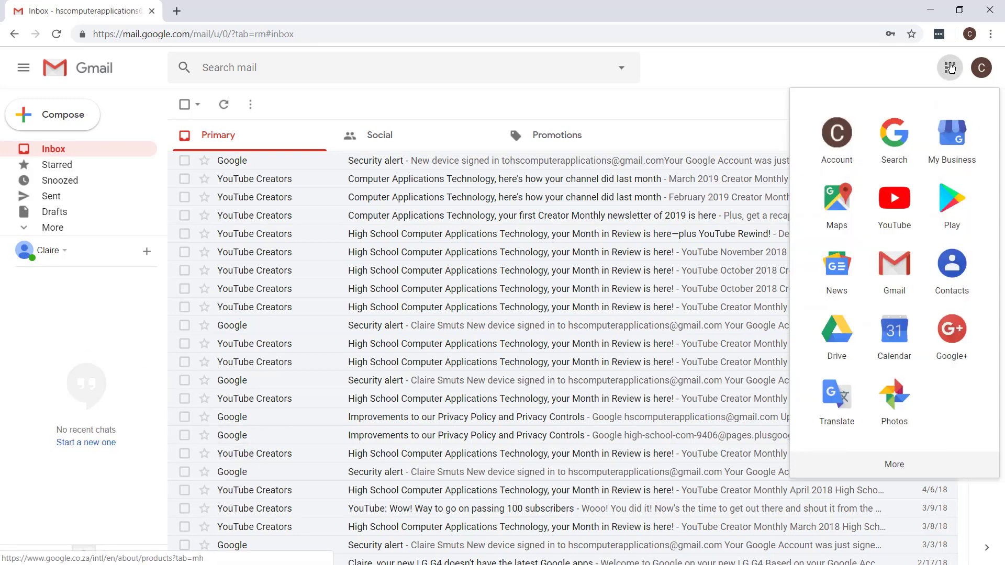
left_click(843, 343)
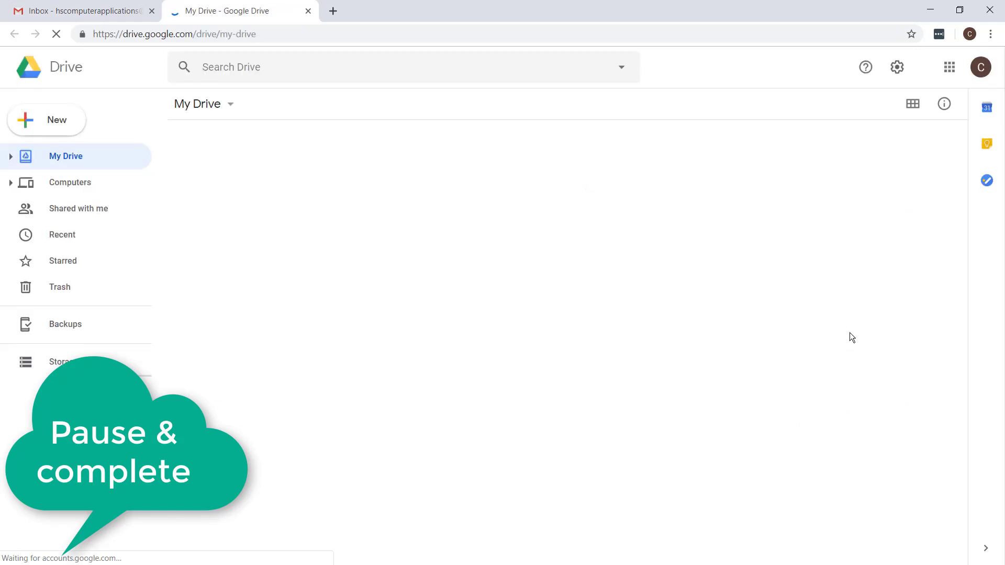
left_click(58, 120)
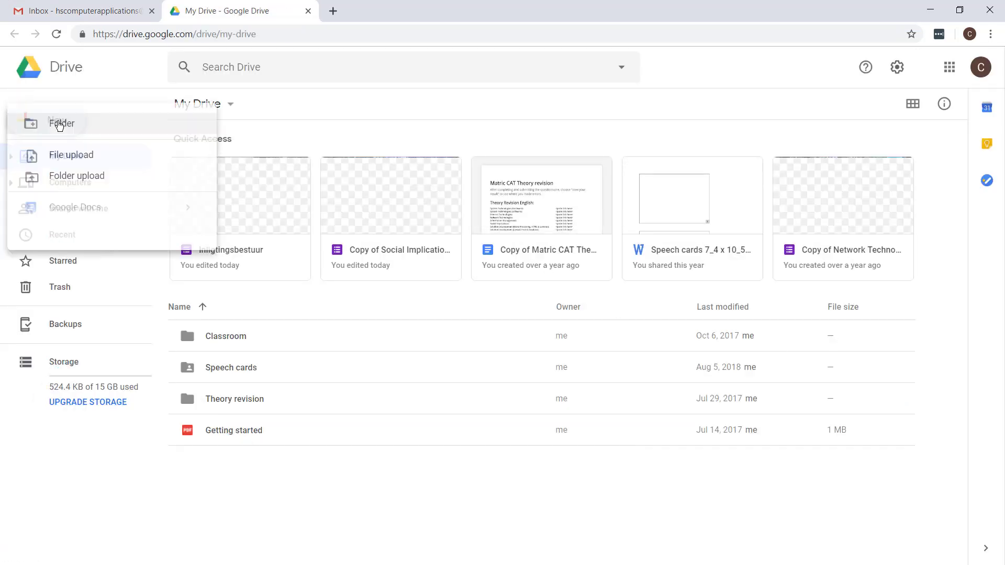
mouse_move(187, 282)
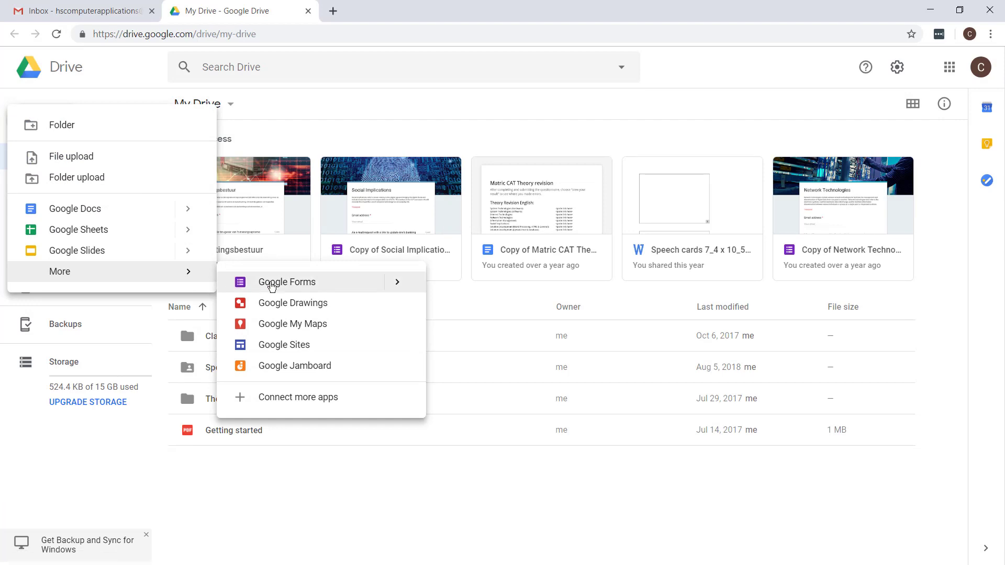
left_click(272, 285)
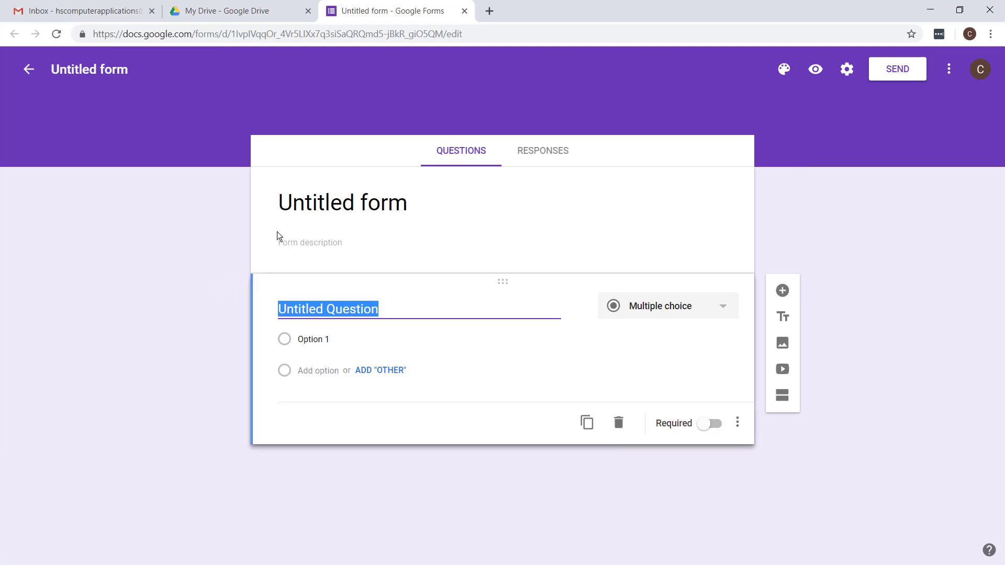
Step: Title the form 'Sky colour' and give it the description 'Hi I am ...'
left_click(432, 202)
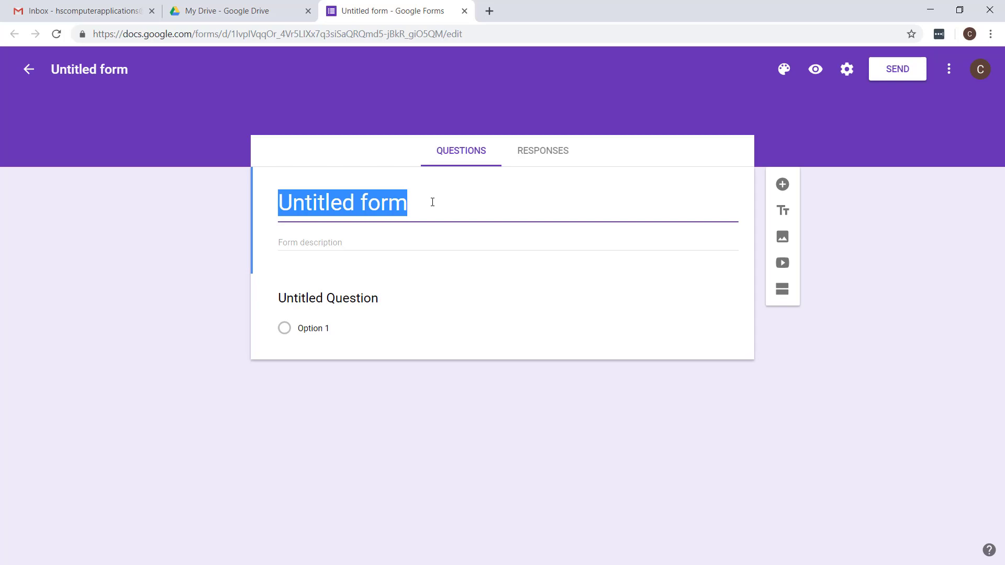
type("Sky ")
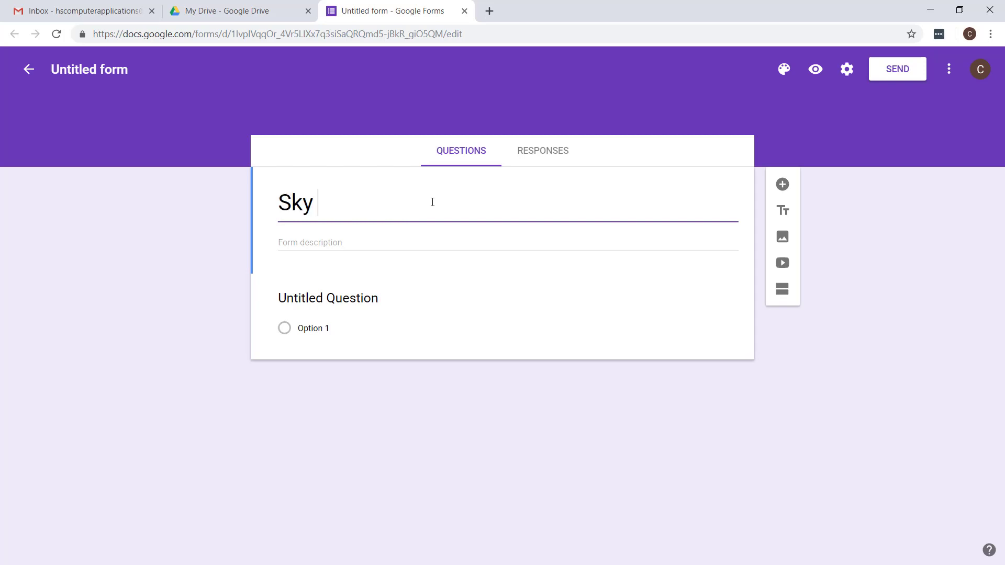
type("colour")
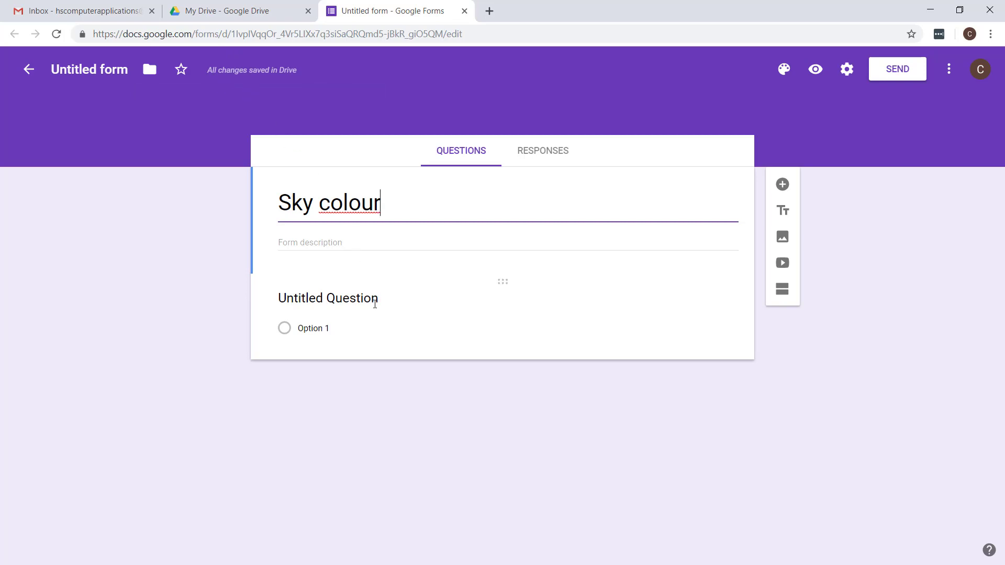
left_click(336, 240)
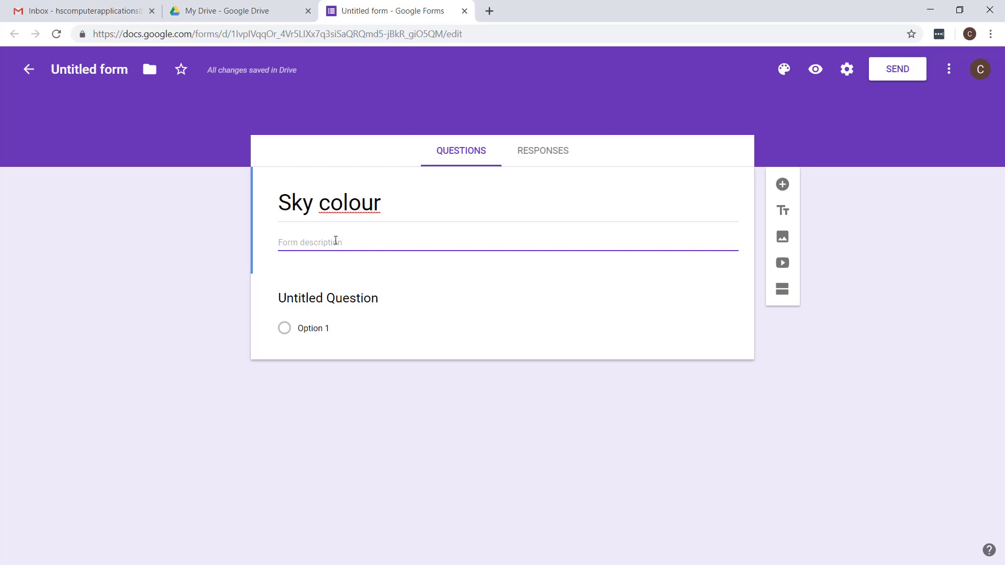
type("Hi")
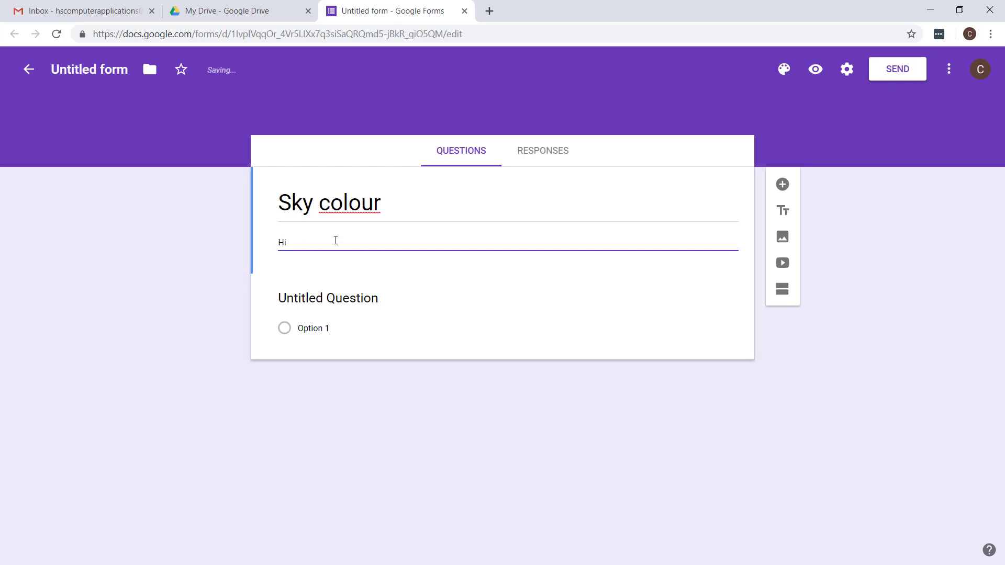
type(" I am ...")
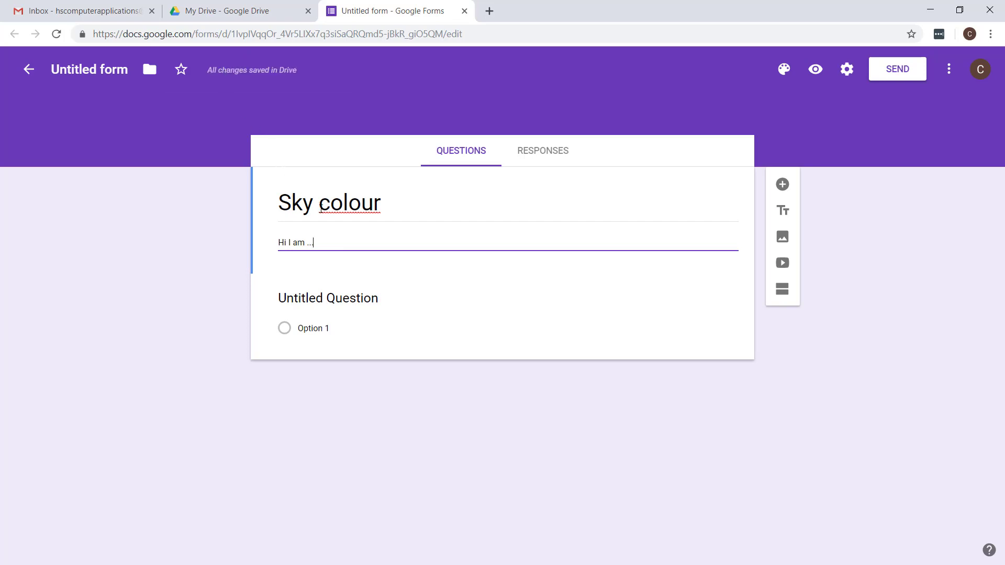
Step: Rename the form file to 'Sky colour', undoing an accidental deletion of the description
triple_click(321, 209)
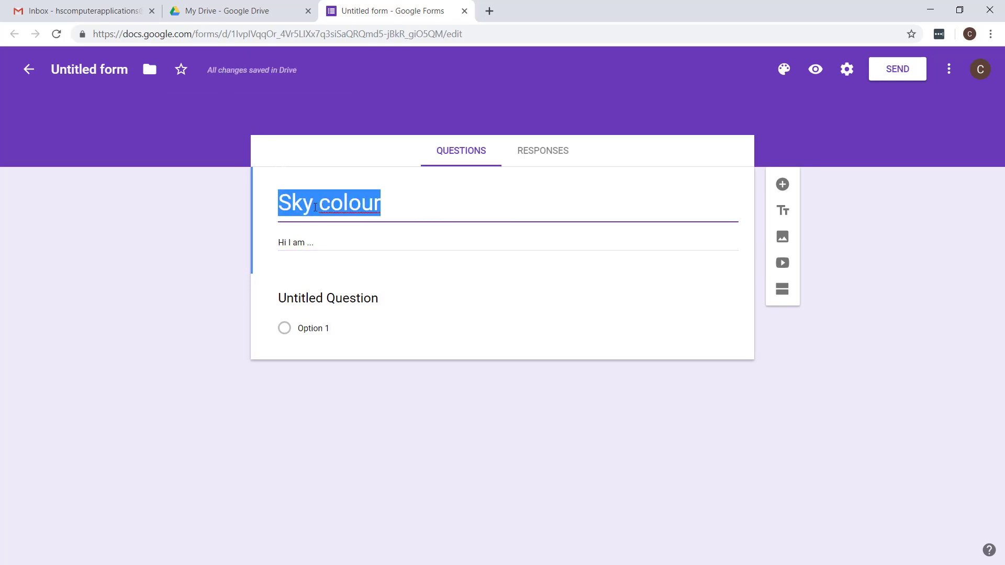
left_click(74, 69)
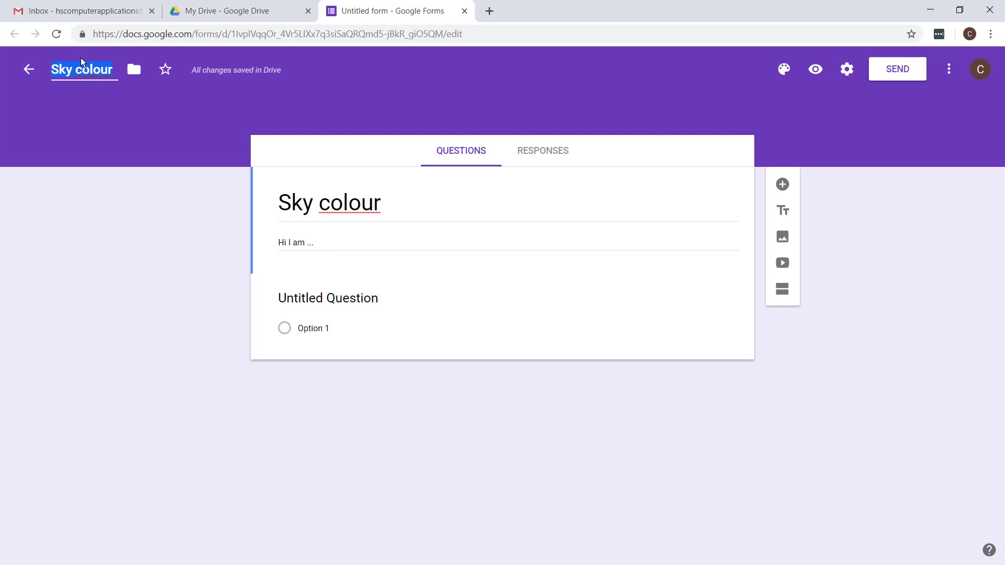
left_click(354, 239)
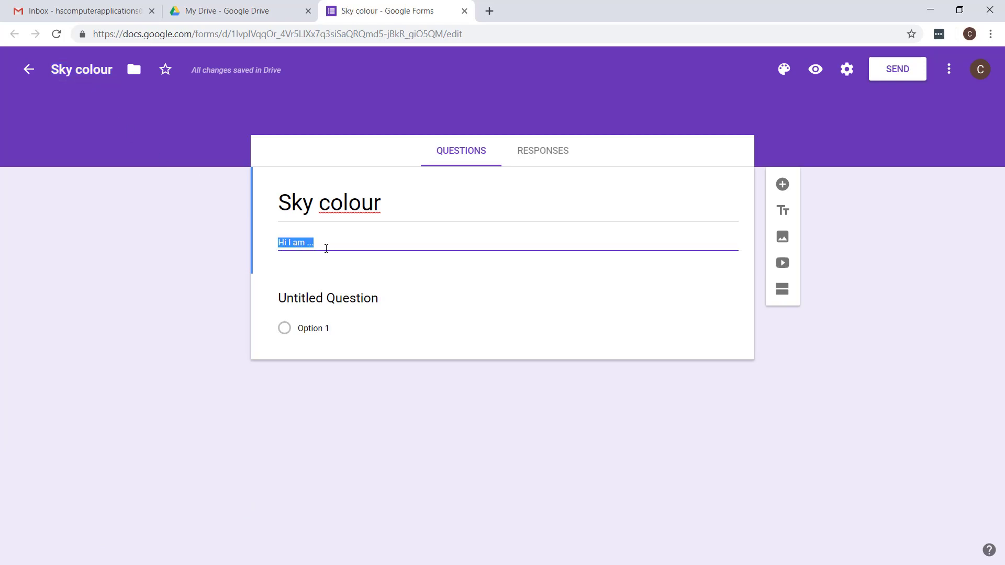
key("BackSpace")
key("ctrl+z")
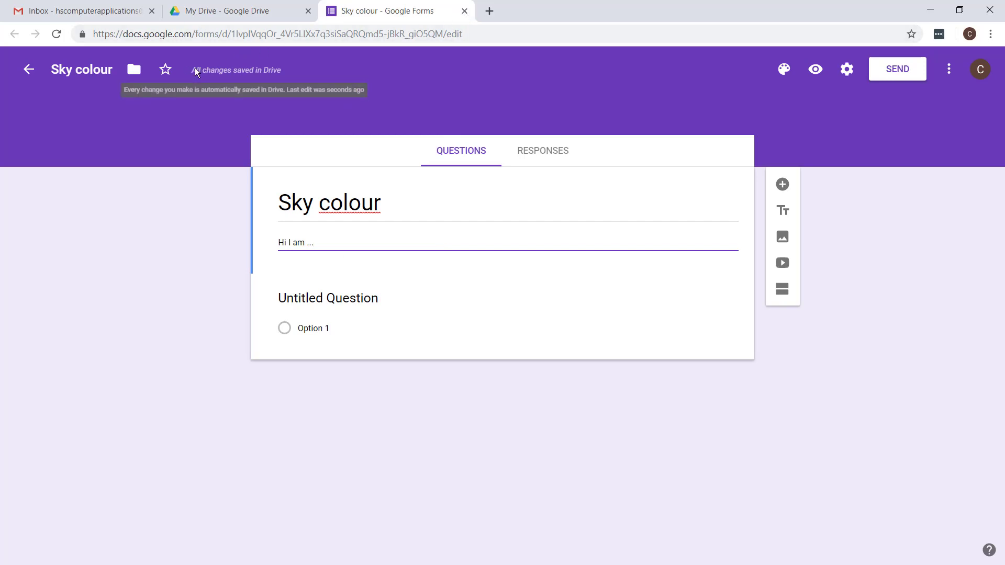
Step: Close the form and Drive tabs, reopen Drive from the apps grid, and open the Sky colour form
left_click(464, 11)
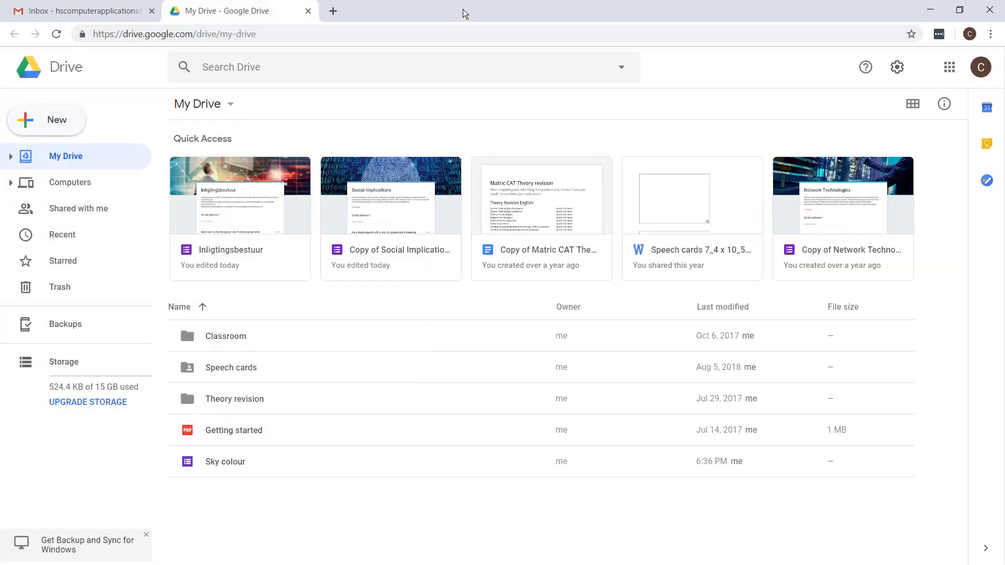
left_click(308, 11)
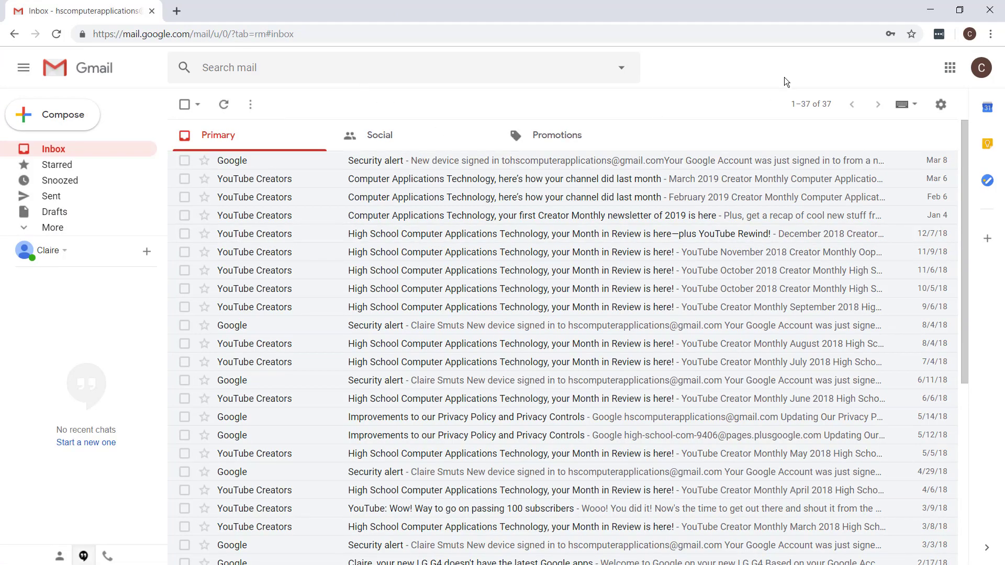
left_click(950, 65)
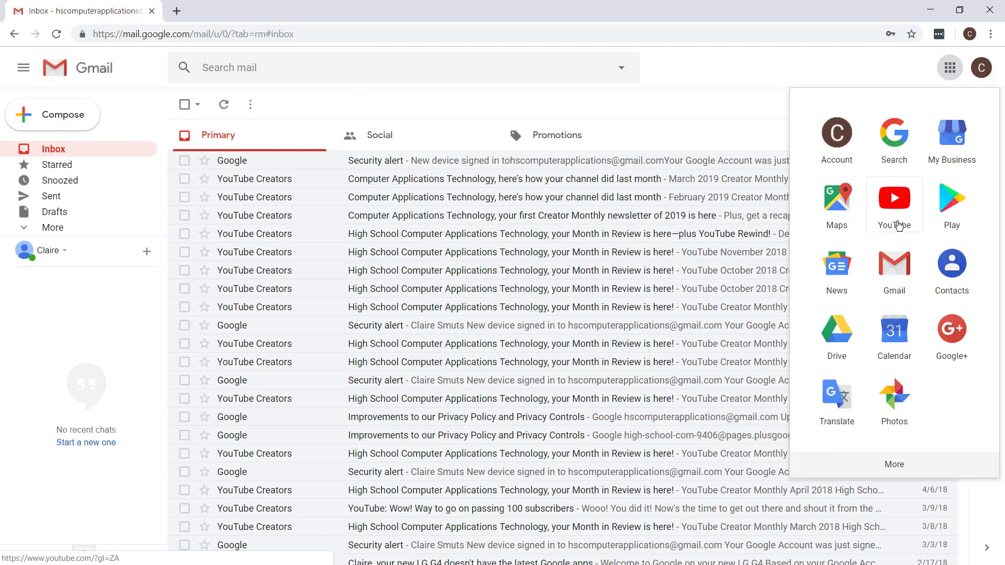
left_click(839, 335)
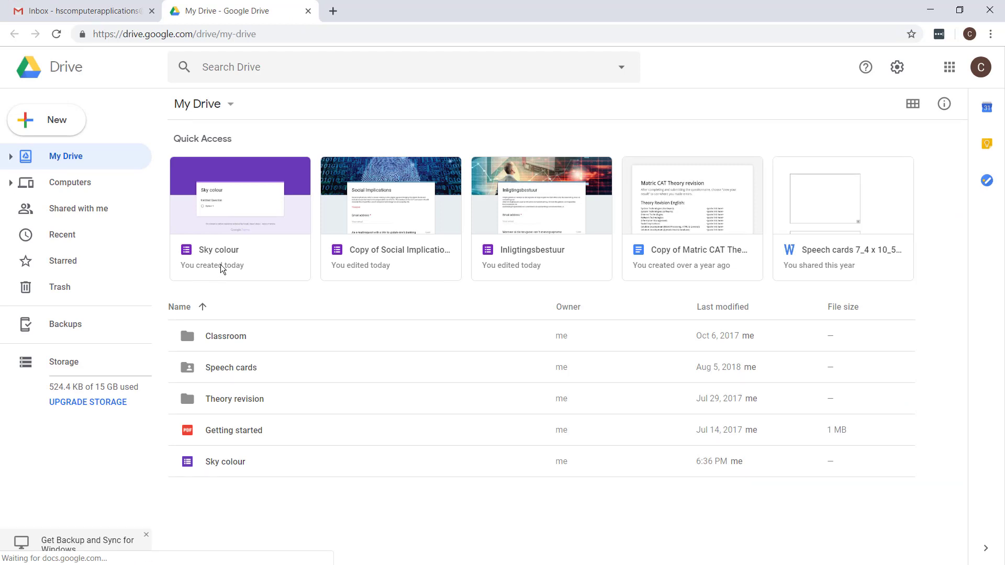
left_click(220, 467)
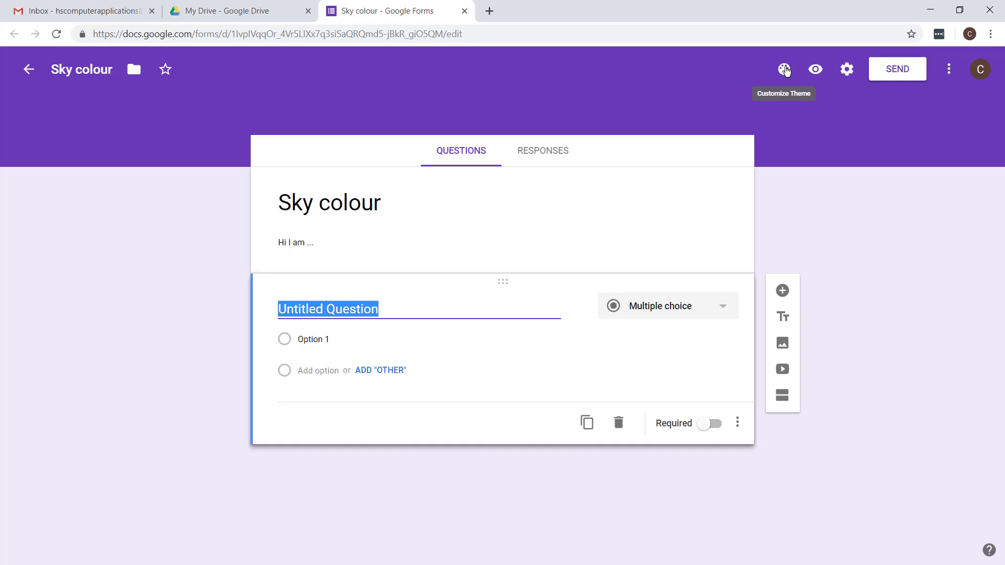
Step: Set the form theme to green with a light green background and the Playful font
left_click(784, 70)
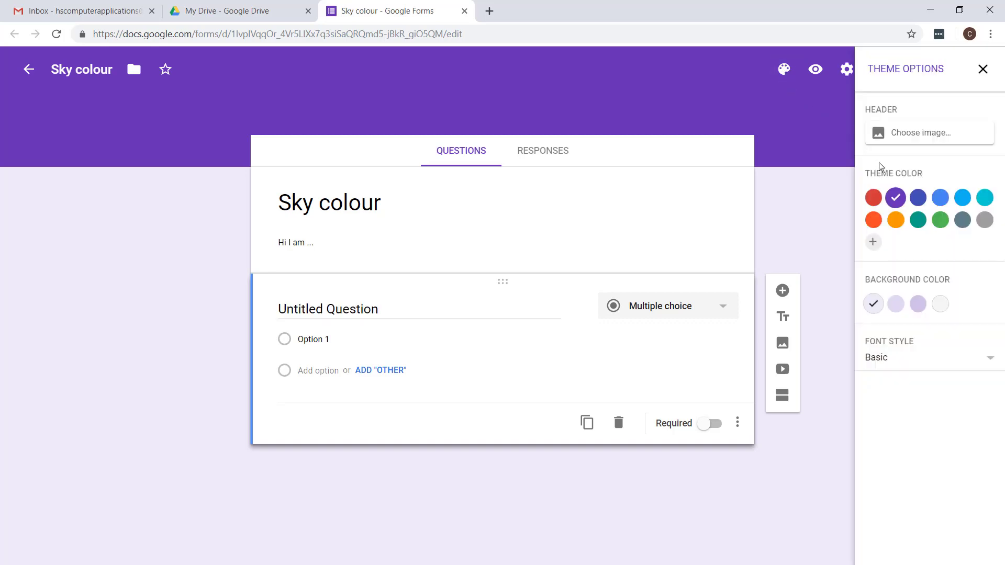
left_click(940, 220)
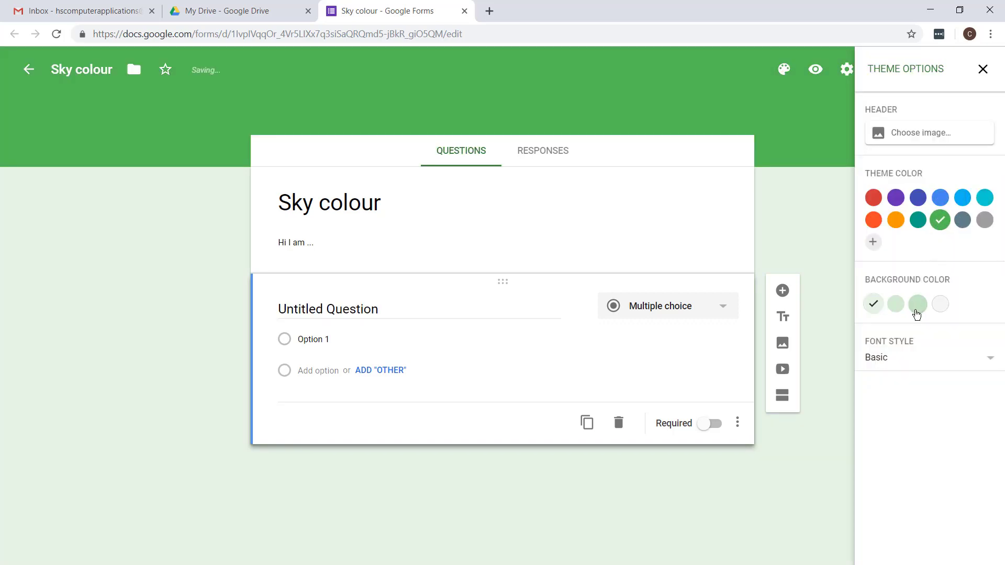
left_click(916, 308)
left_click(908, 357)
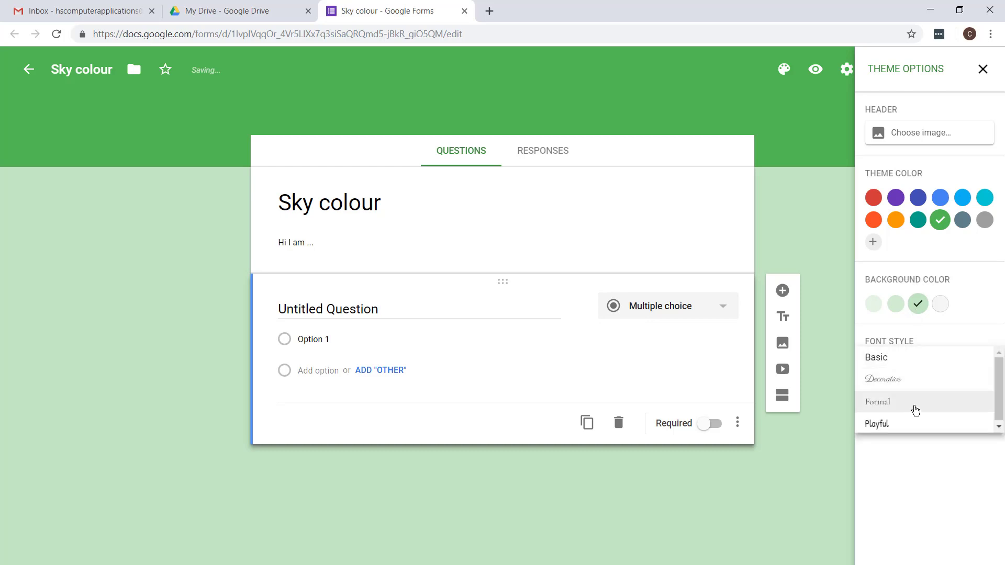
left_click(910, 423)
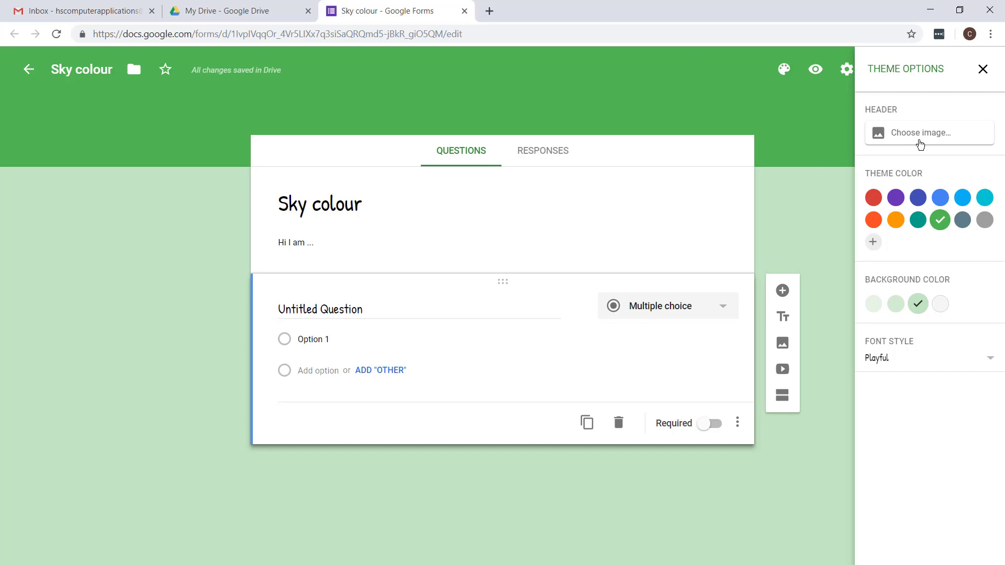
Step: Browse the header images, including Travel, then cancel without choosing one
left_click(920, 137)
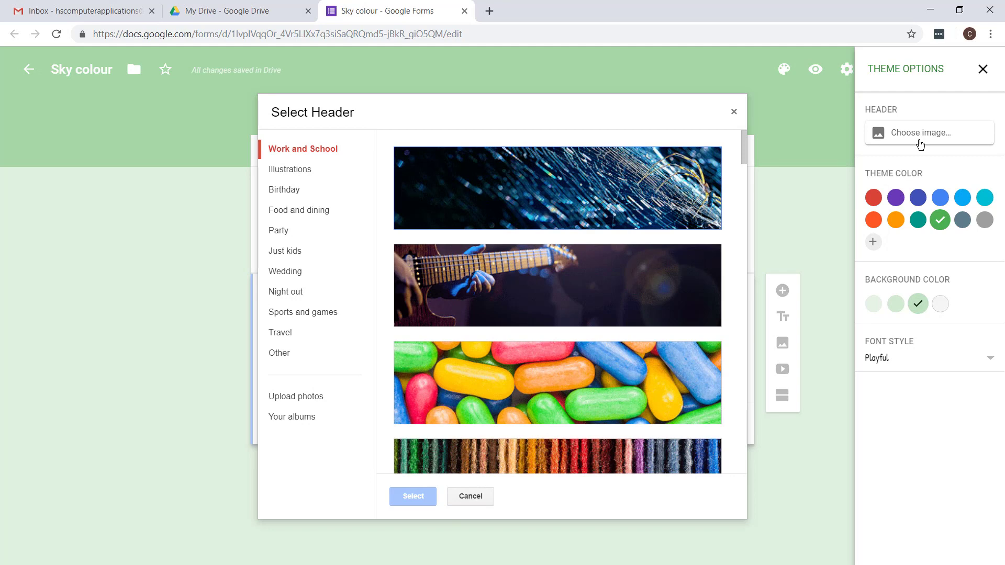
scroll(494, 319, "down", 8)
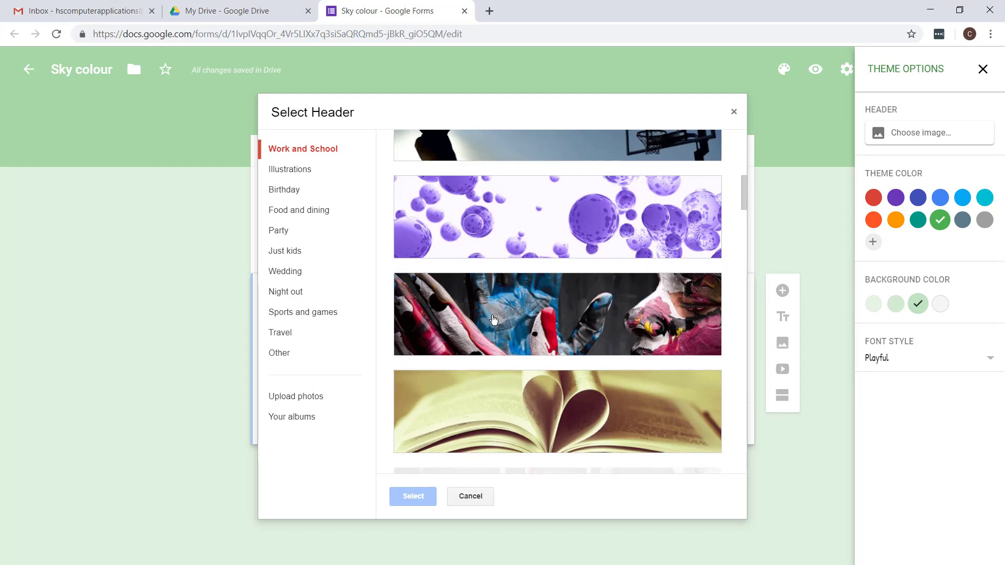
scroll(493, 319, "down", 3)
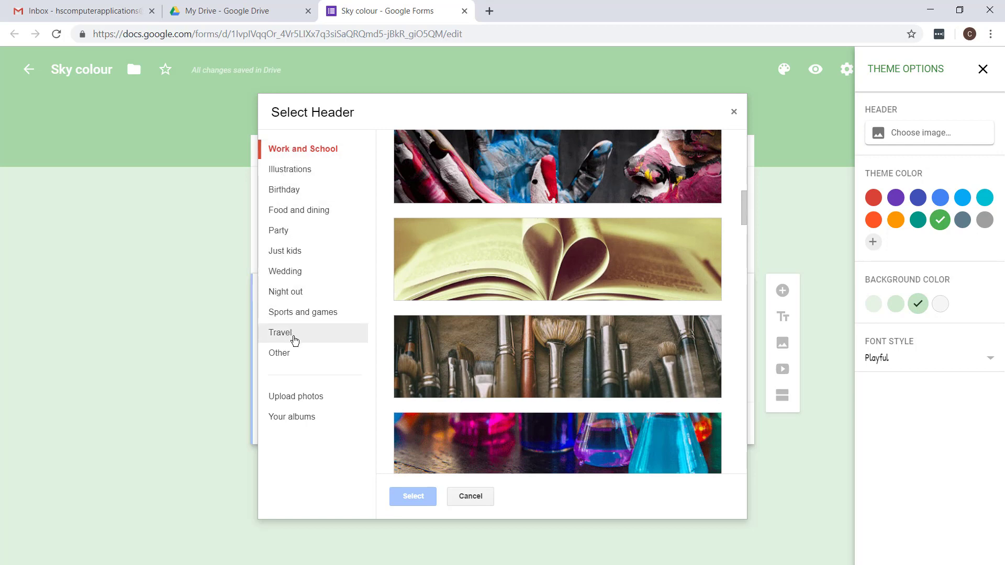
left_click(295, 340)
scroll(536, 307, "down", 6)
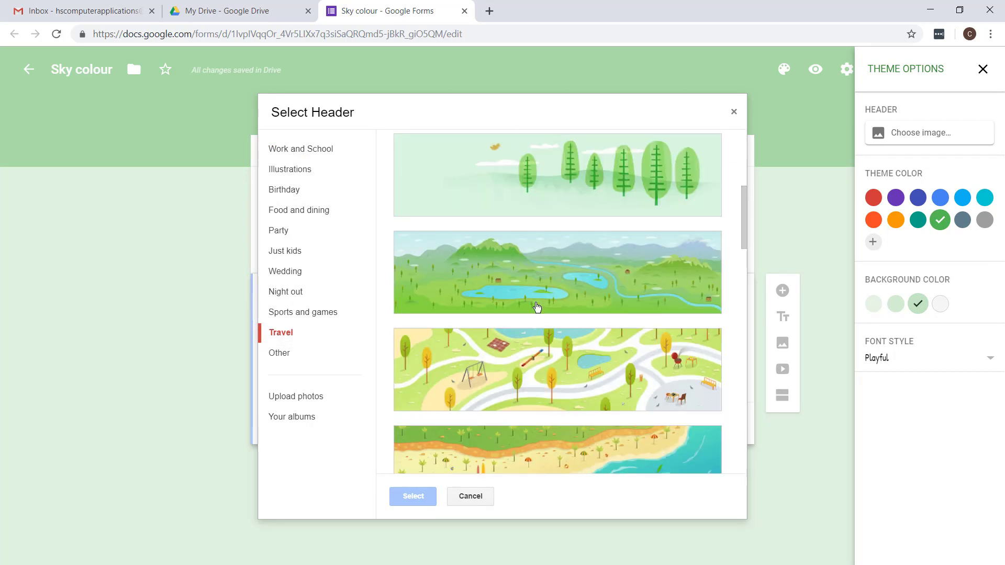
scroll(536, 307, "down", 6)
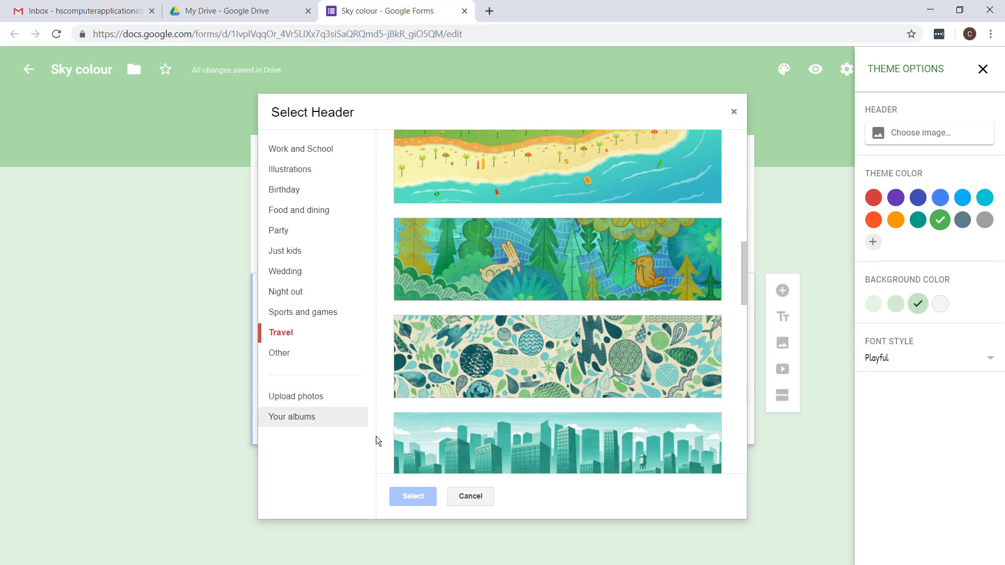
left_click(470, 497)
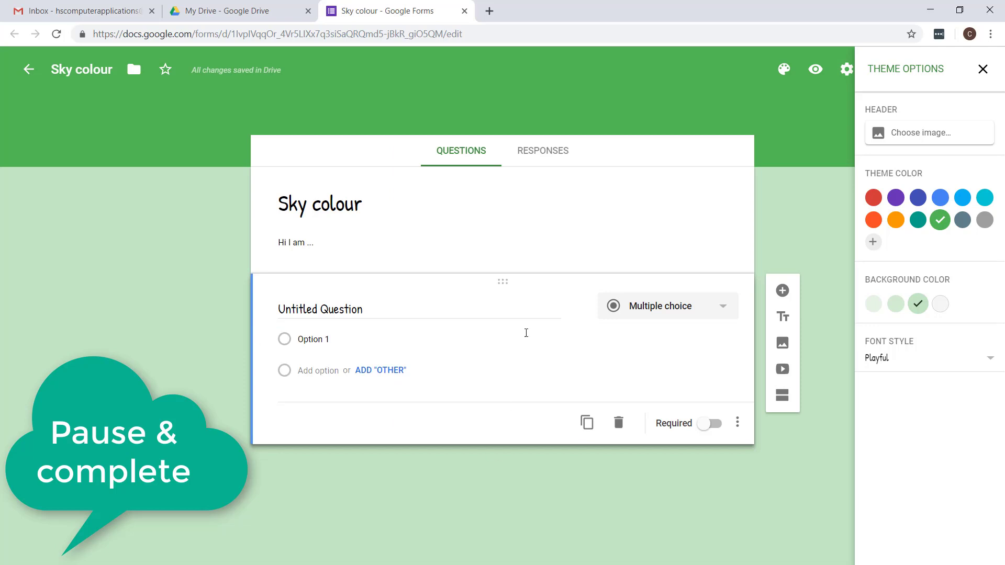
Step: Preview the green-themed Sky colour form in a new tab, then return to the editor
left_click(983, 69)
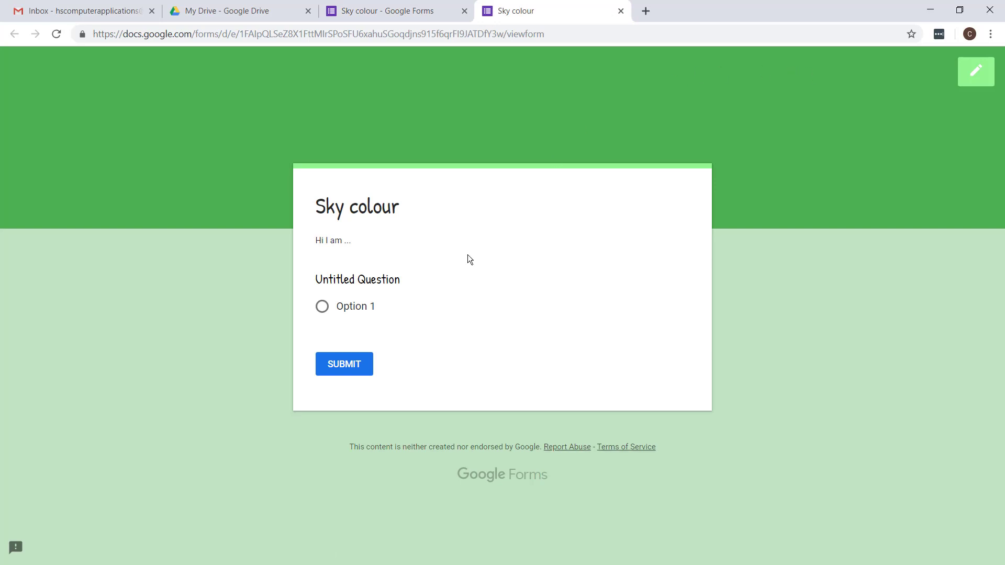
left_click(405, 10)
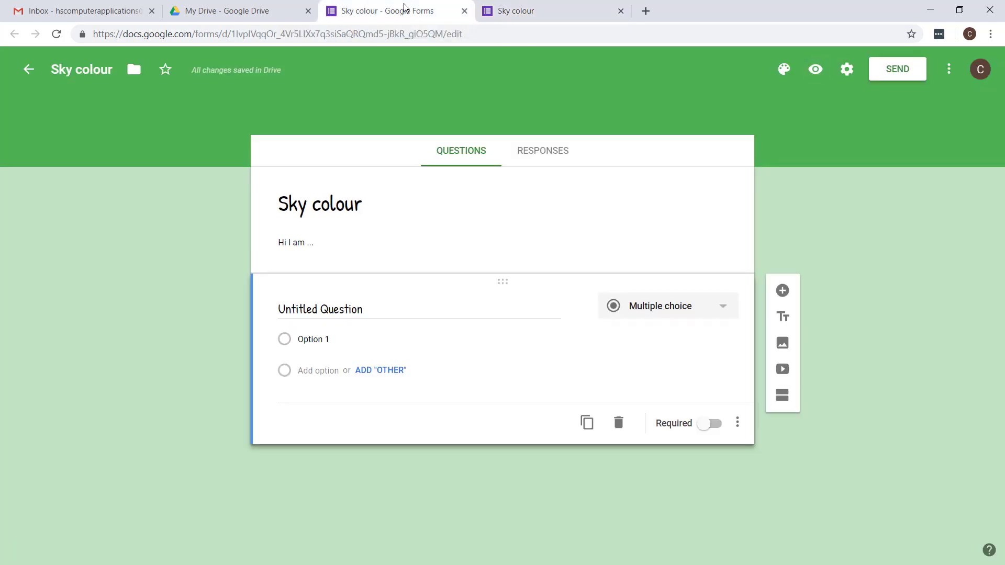
Step: In Presentation settings, set the confirmation message 'Thanks for your help!', drop the submit-another-response link, and save
left_click(848, 74)
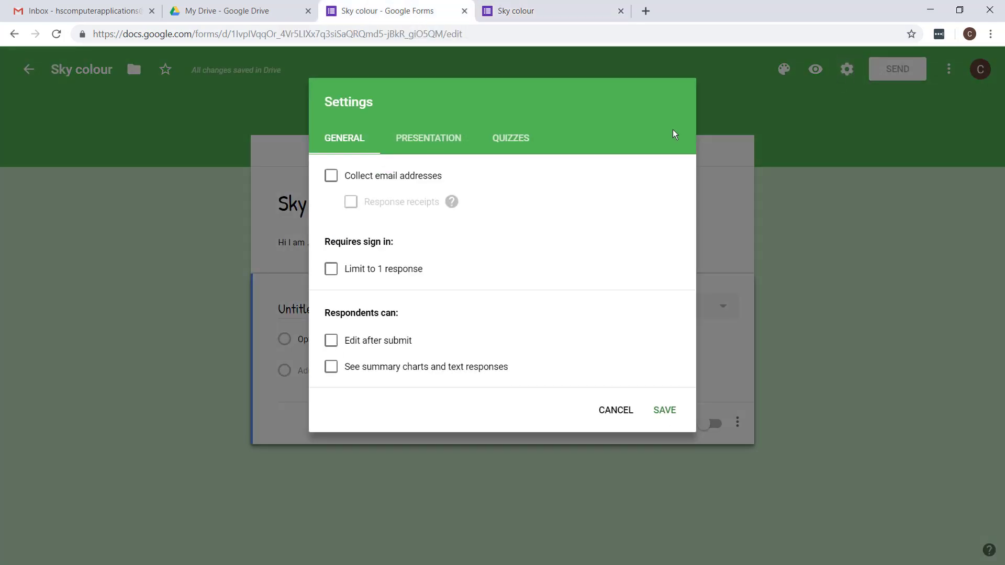
left_click(401, 142)
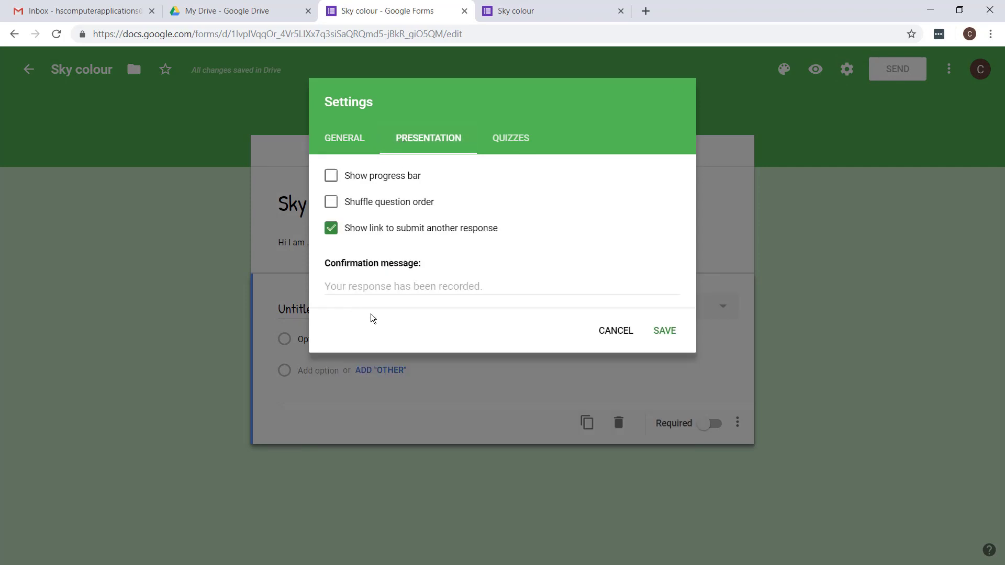
left_click(459, 286)
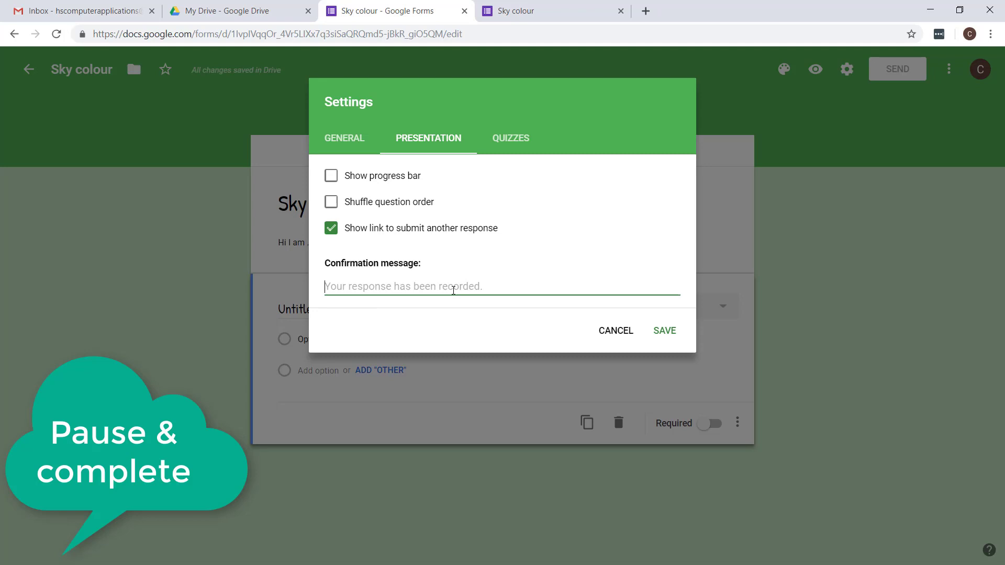
type("tha")
key("BackSpace")
key("BackSpace")
key("BackSpace")
type("Thank ")
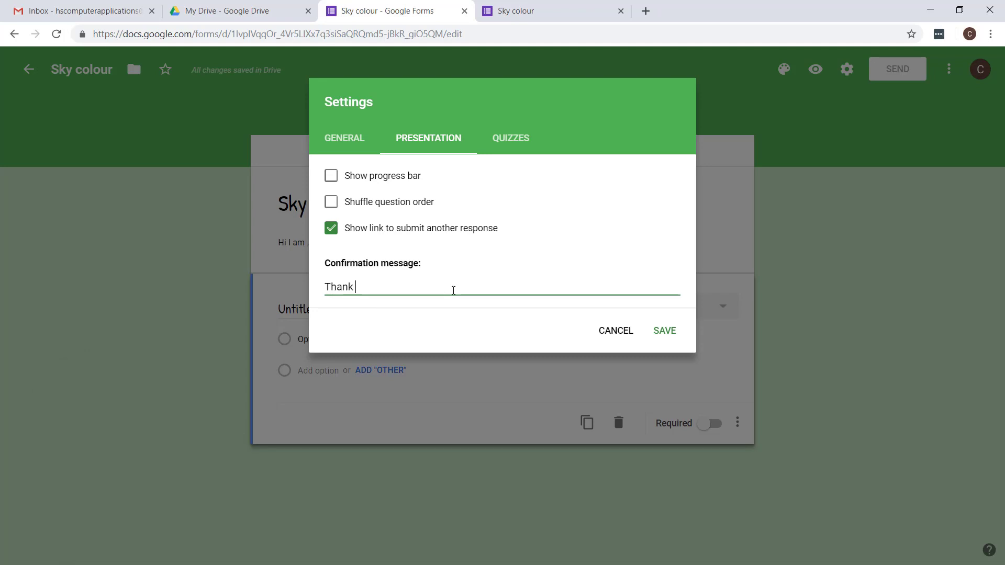
type("s for your help!")
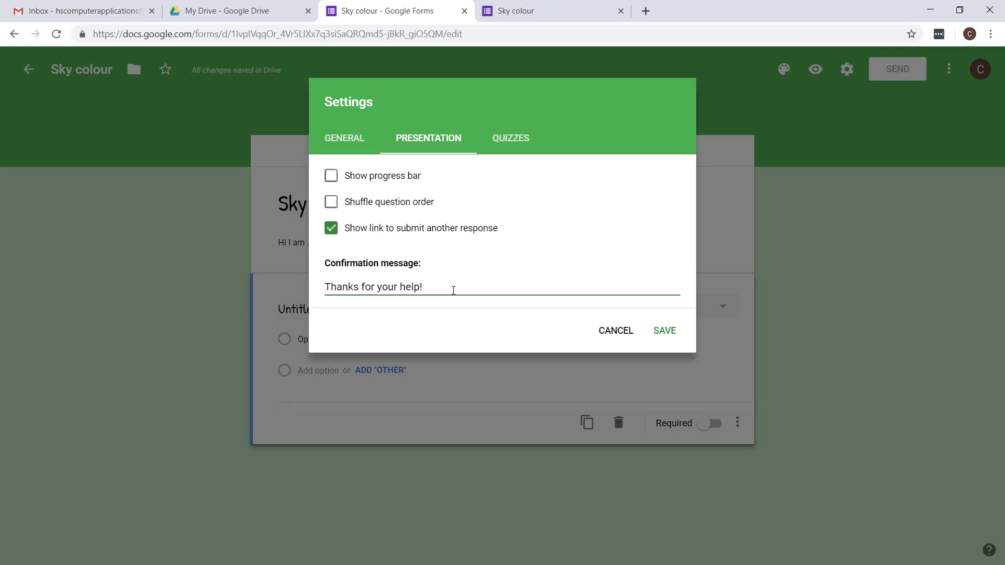
left_click(333, 230)
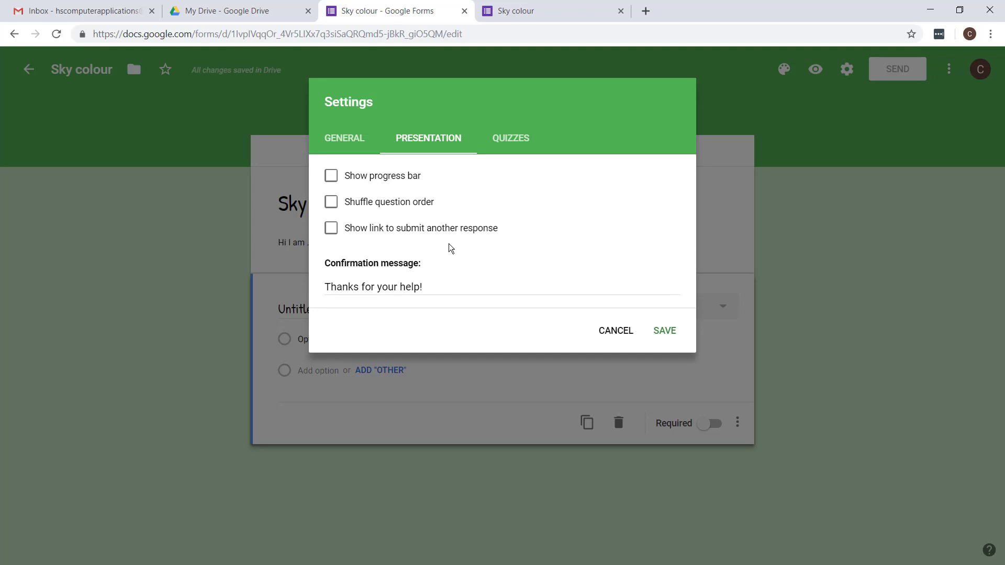
left_click(665, 331)
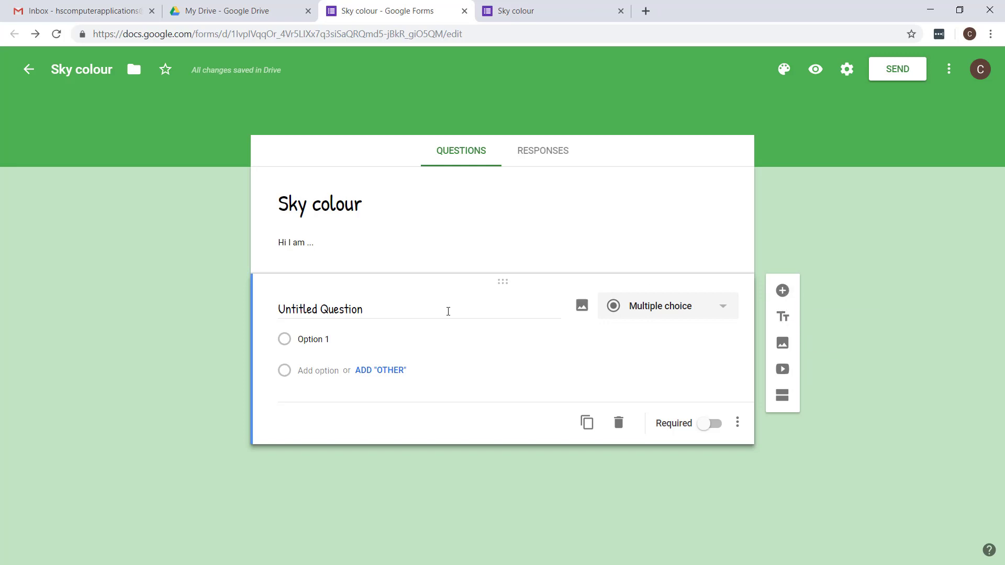
Step: Add a second question, then title the first question '1' and the new one '2'
left_click(782, 290)
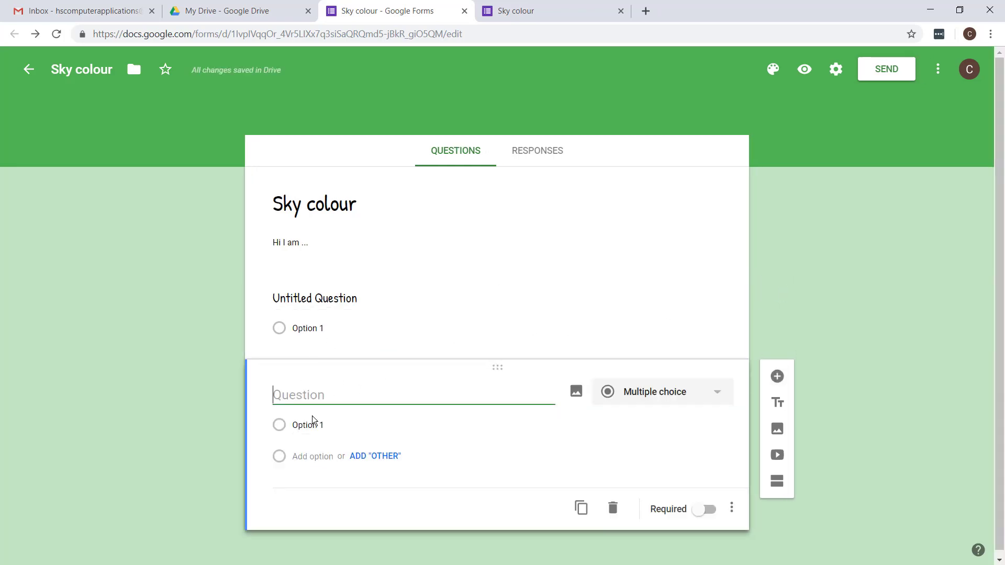
left_click(330, 297)
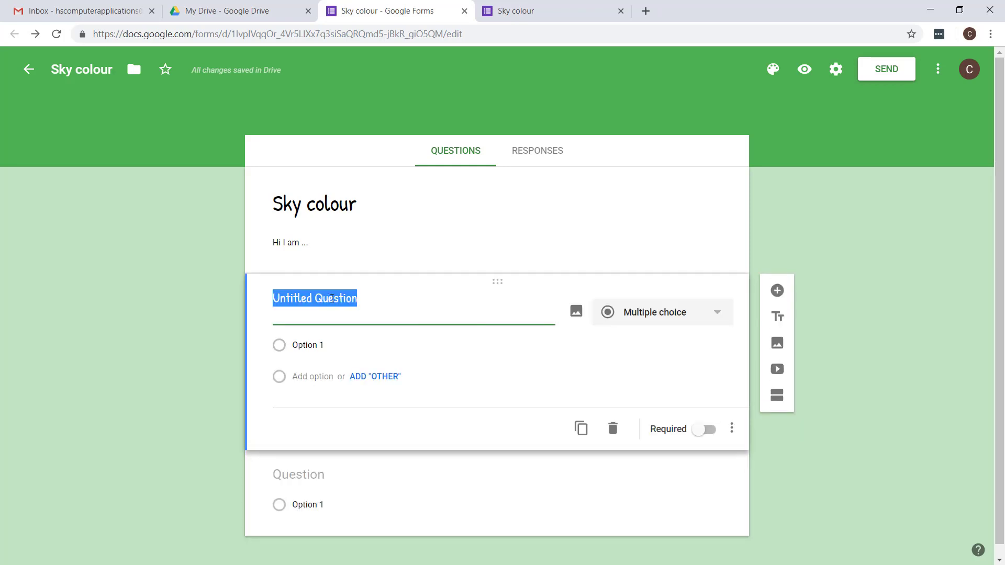
type("1")
left_click(317, 477)
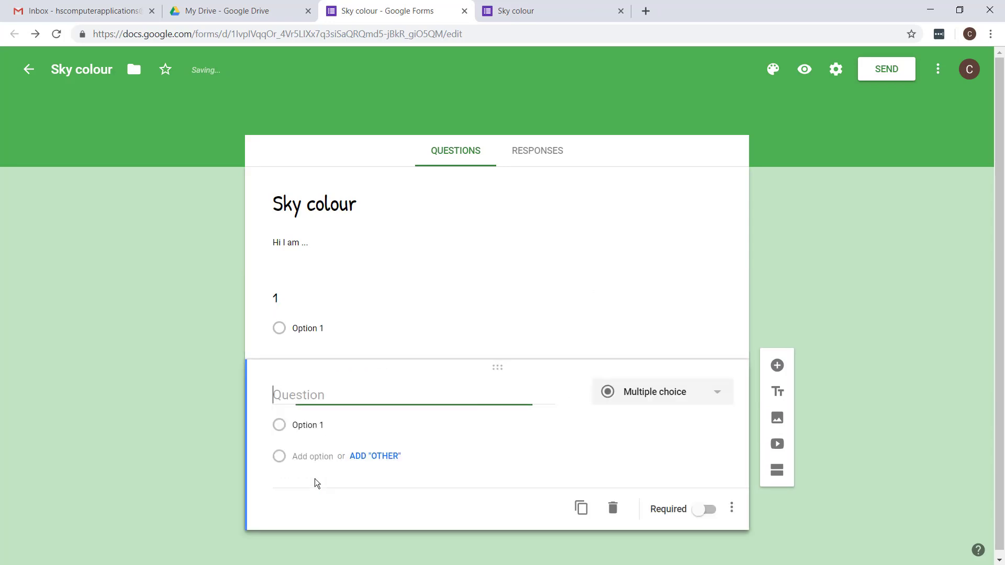
type("2")
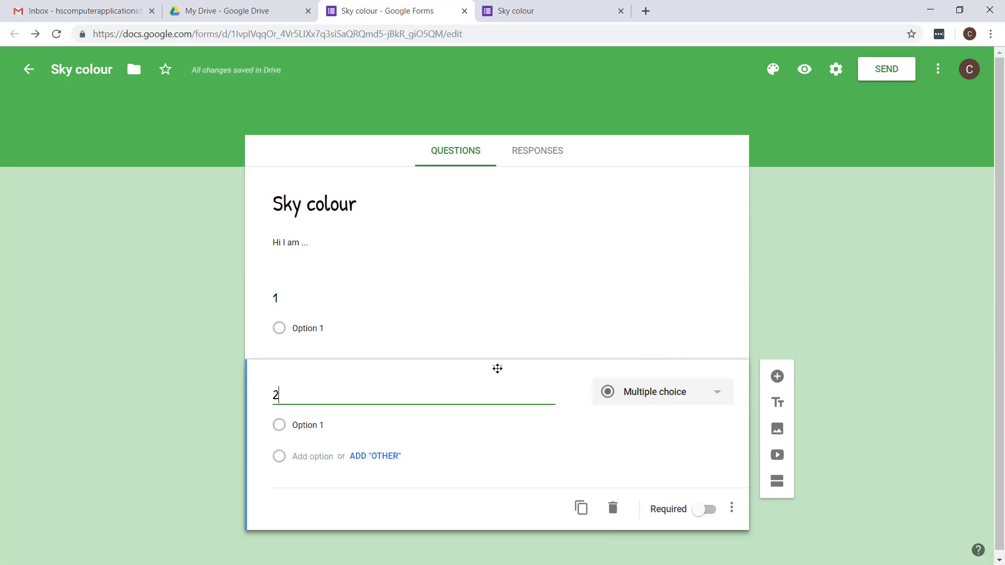
Step: Move question 2 above question 1, then add a 'Number questions' title and drag it to the top
left_click_drag(497, 368, 501, 409)
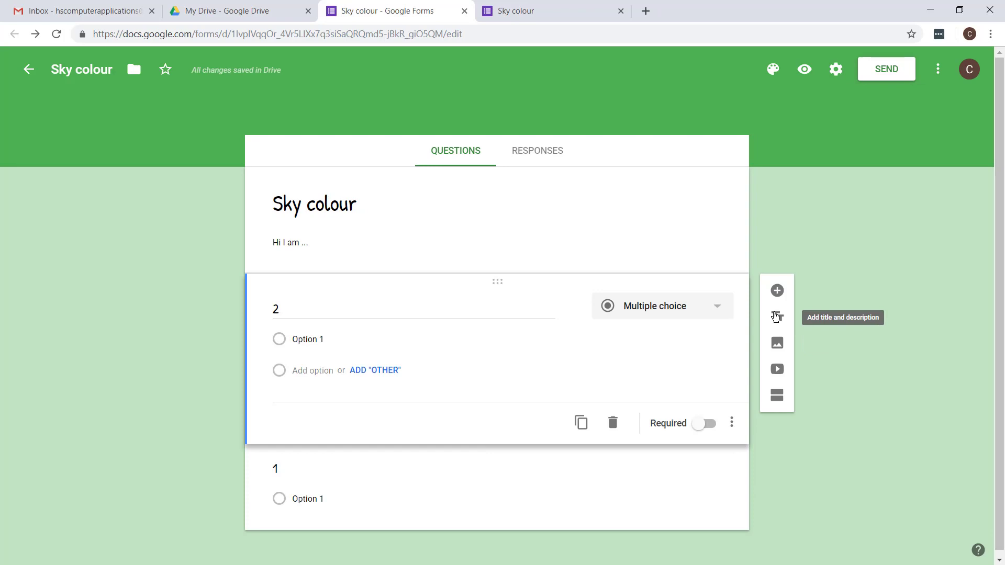
left_click(776, 317)
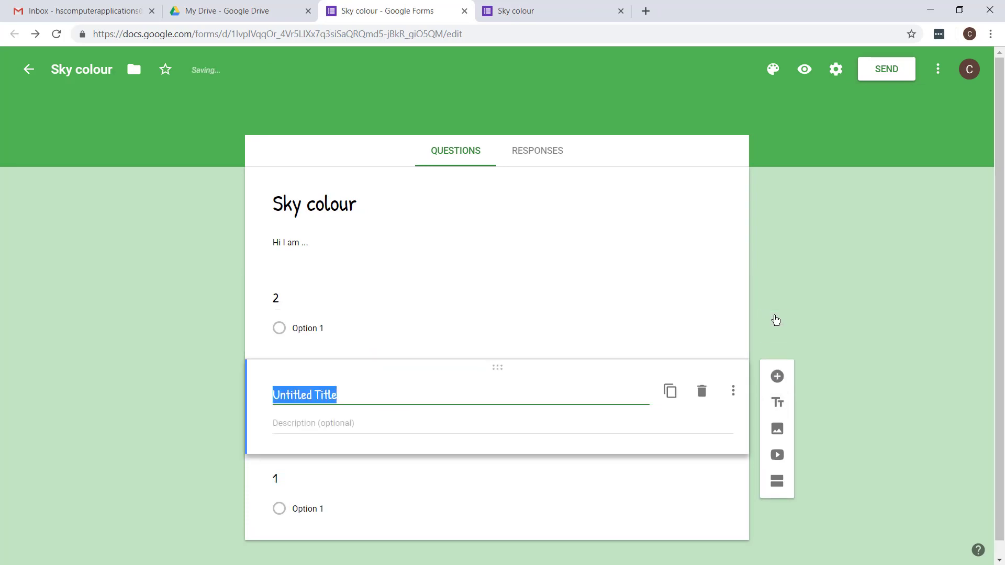
type("Number q")
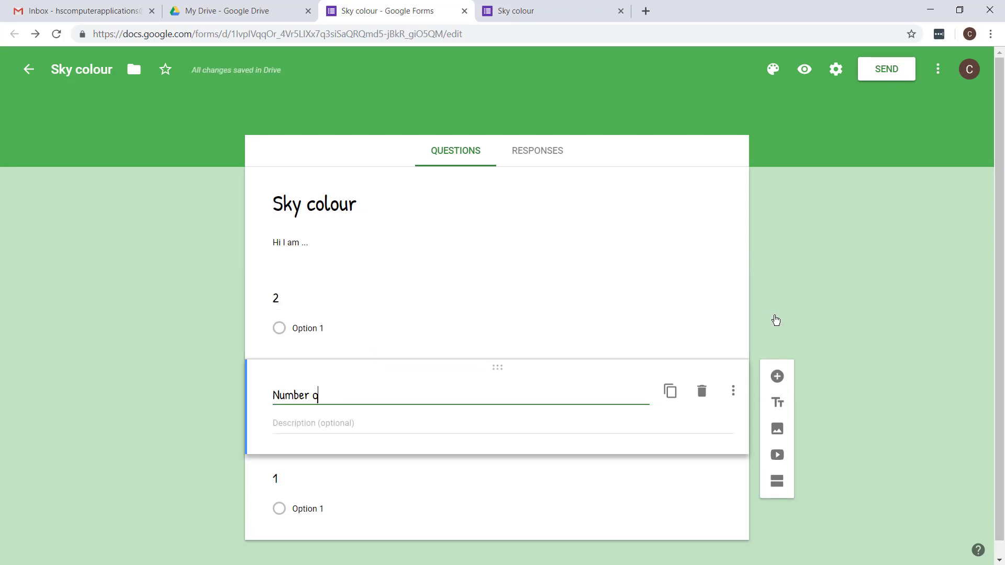
type("uestions")
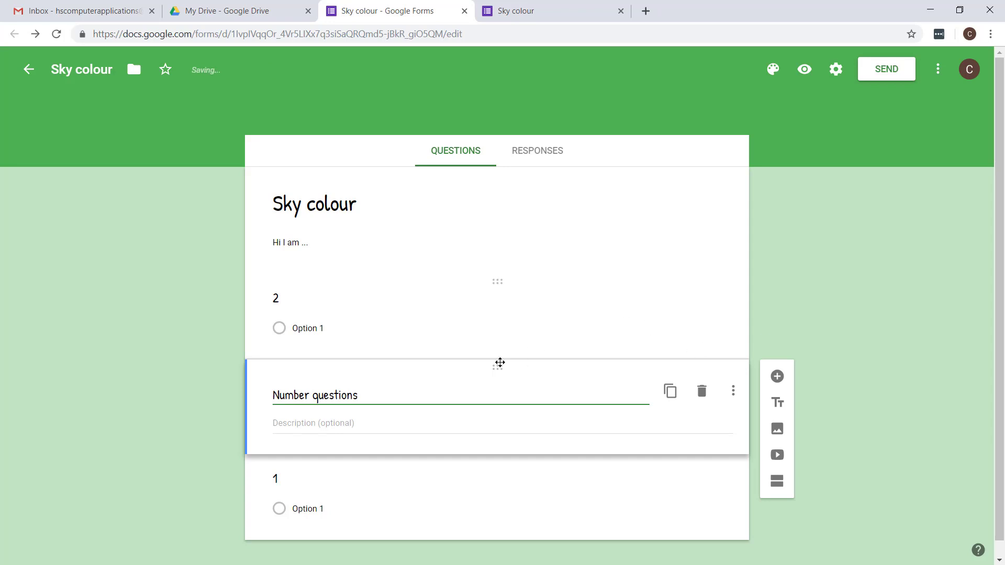
left_click_drag(497, 365, 503, 272)
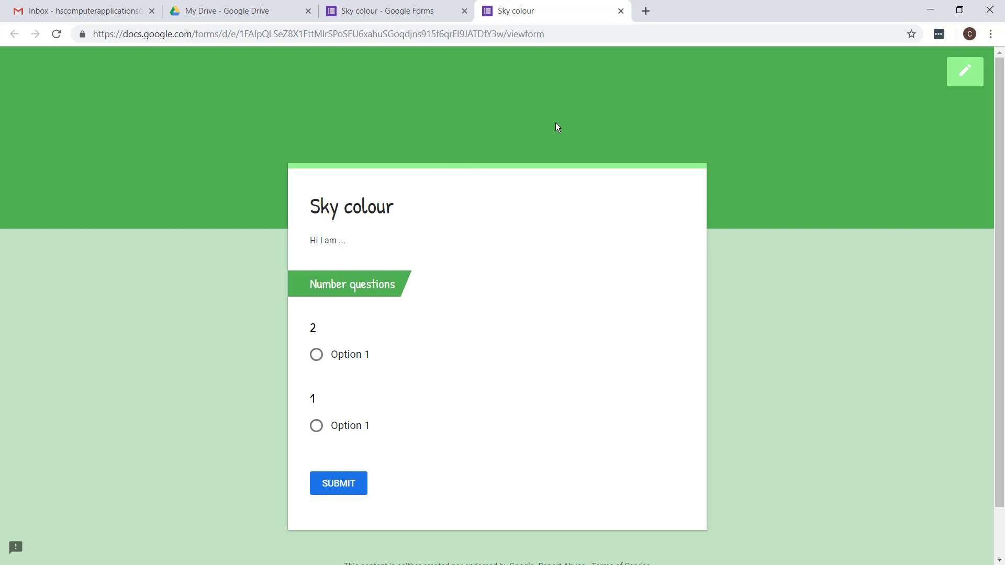
Step: Retitle question 2 as 'The sky is blue.', after drafting 'Is the sky blue?' with Yes/No answers
left_click(621, 11)
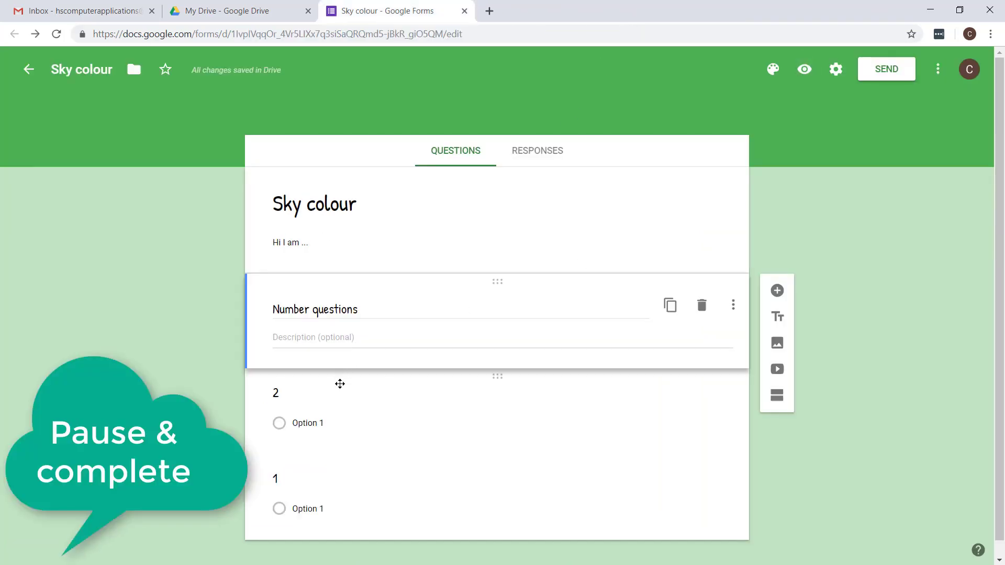
scroll(340, 390, "down", 1)
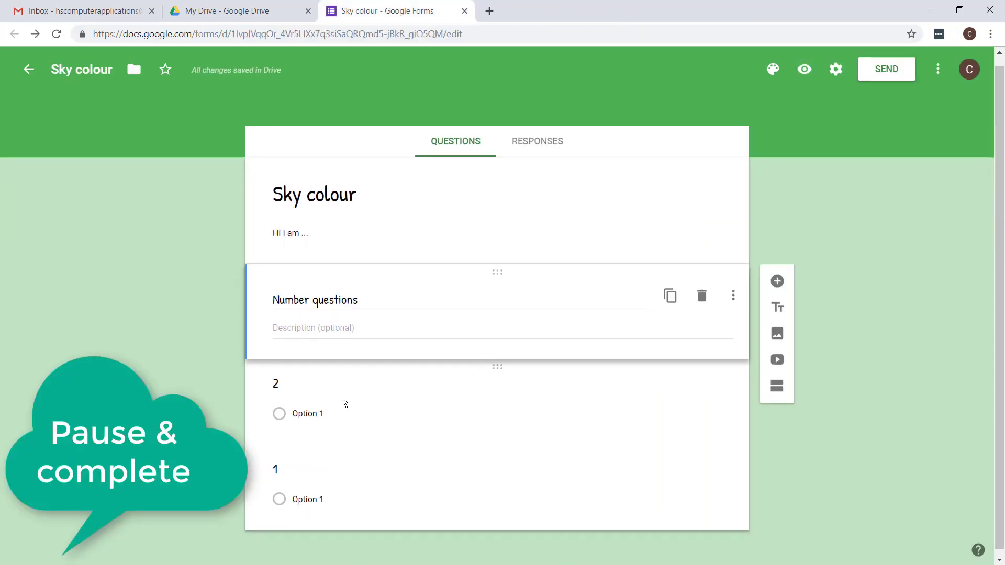
left_click(304, 369)
scroll(475, 353, "down", 1)
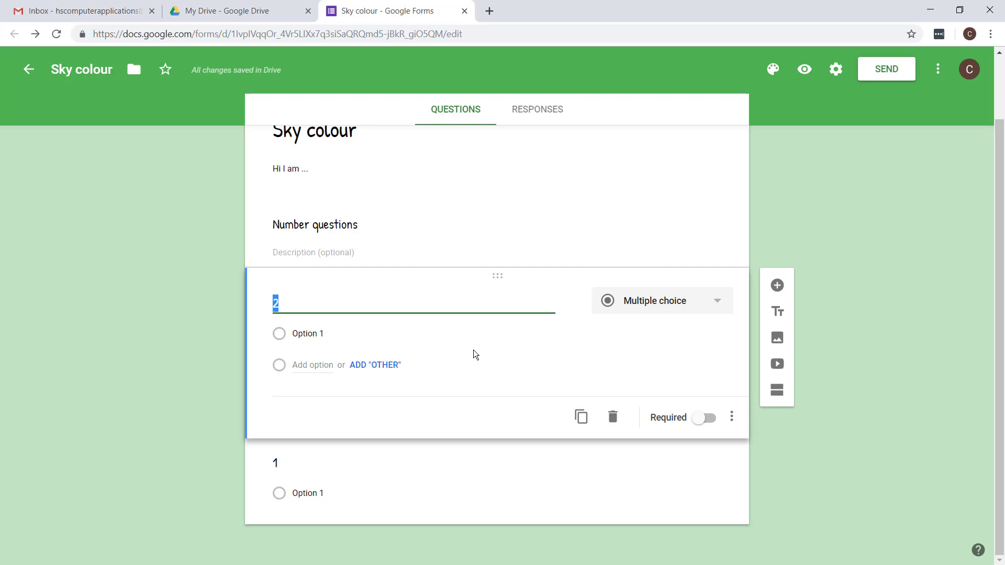
type("Is the sky blue")
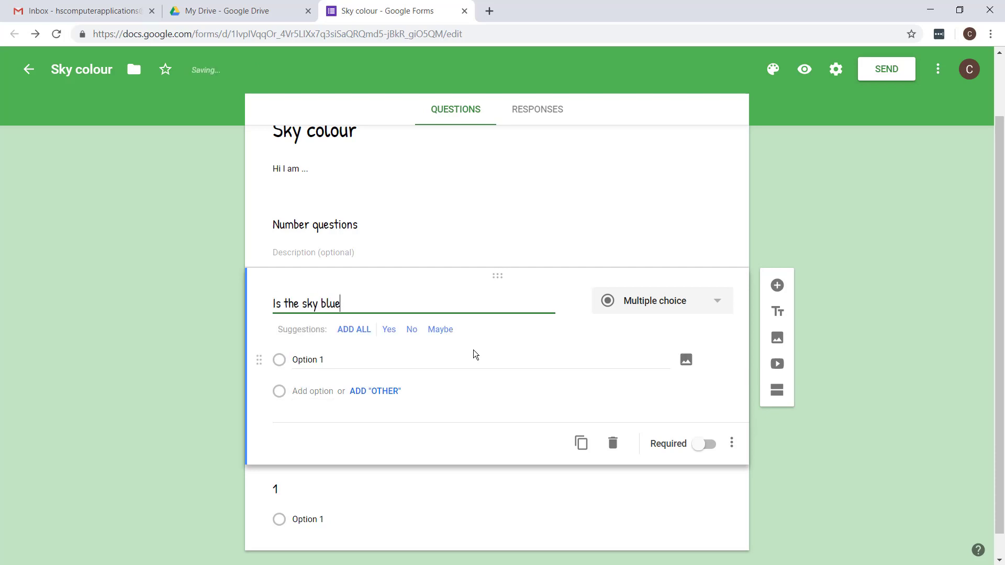
type("?")
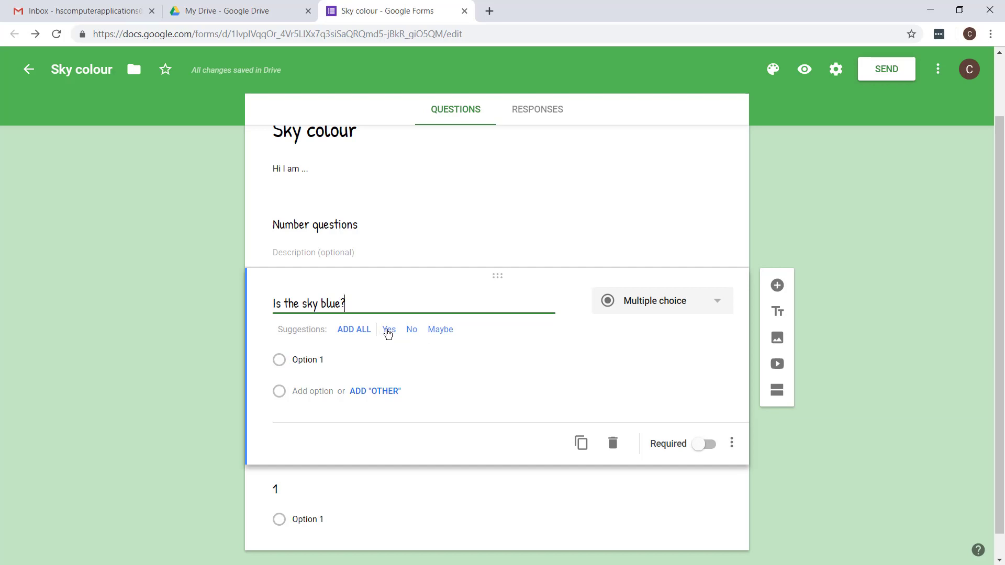
left_click(388, 331)
left_click(390, 330)
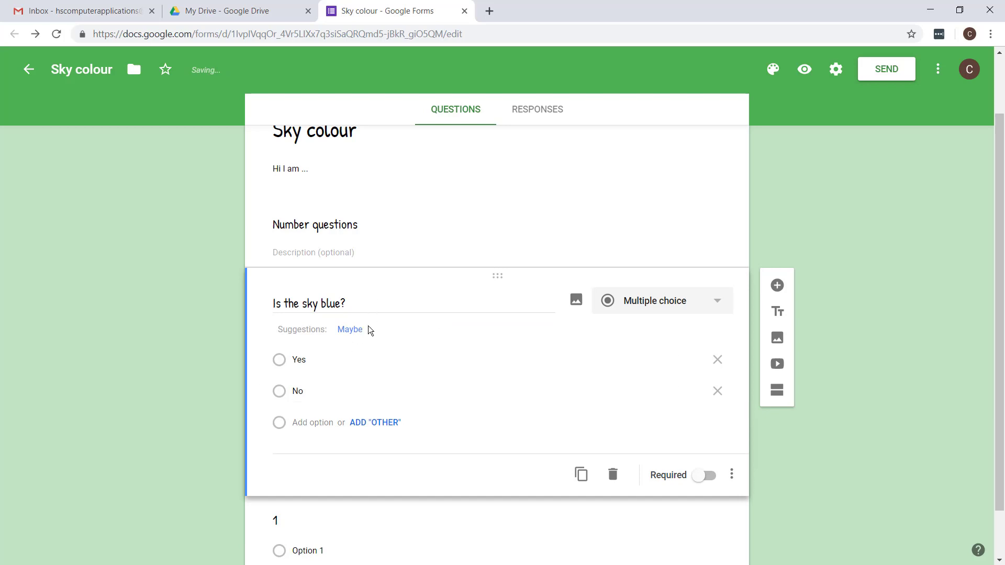
left_click(325, 363)
left_click(363, 304)
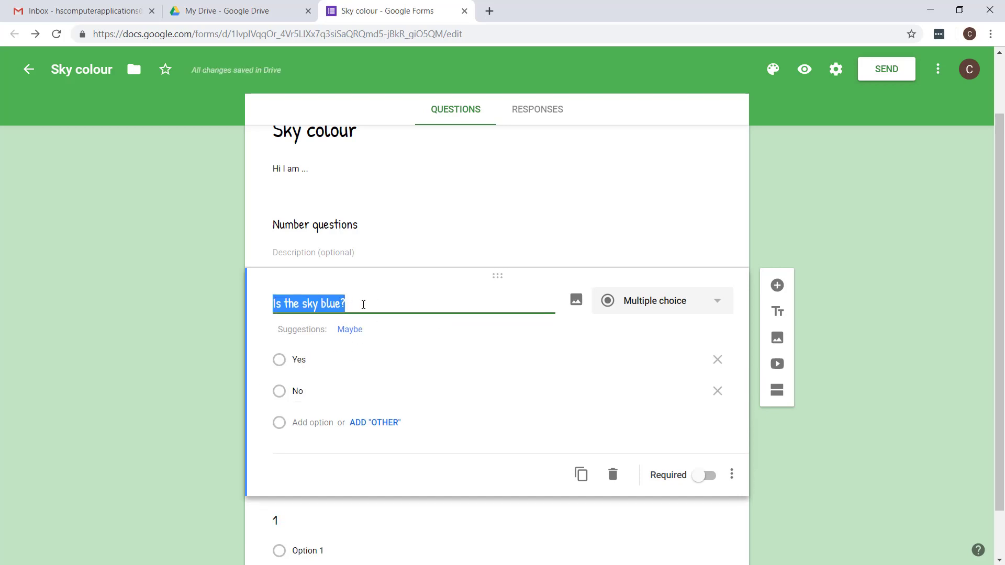
type("The s")
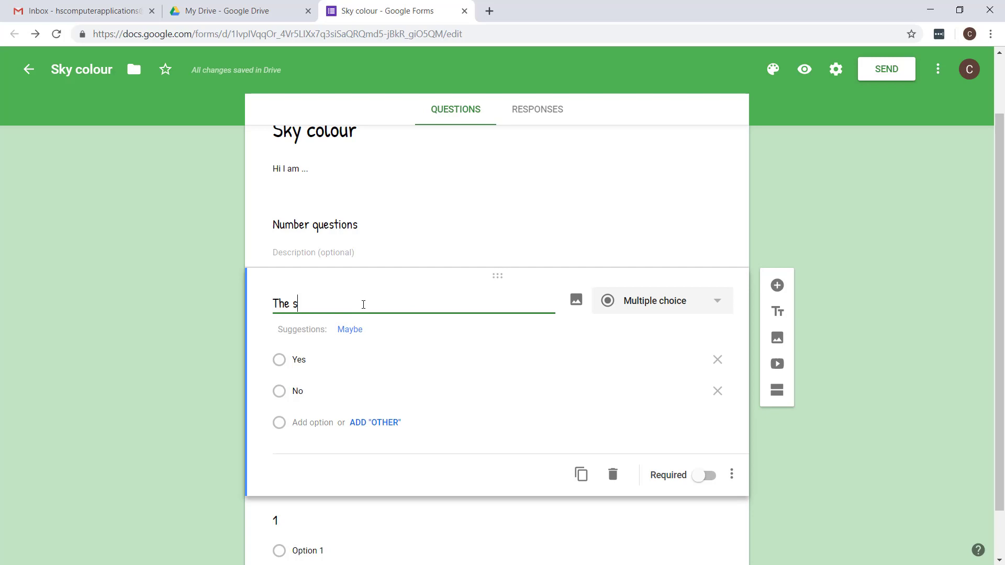
type("ky is blue.")
Step: Replace the answers with True and False and add an Other option
left_click(717, 360)
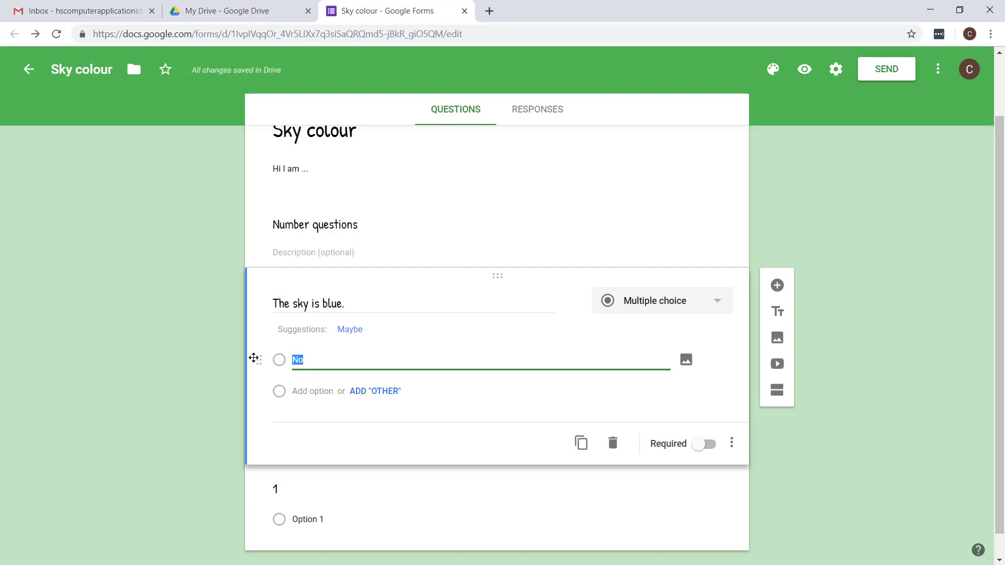
type("True")
key("Return")
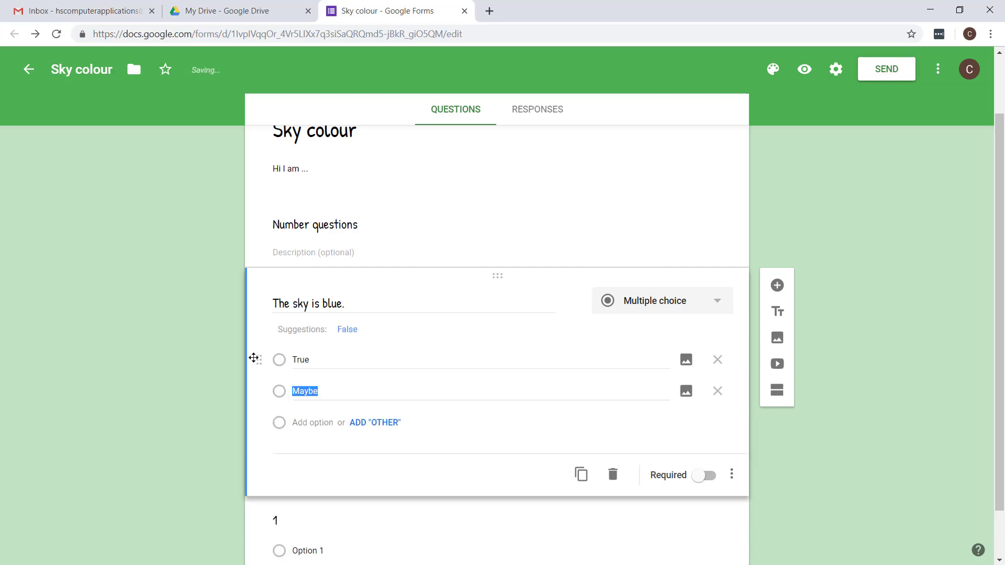
type("False")
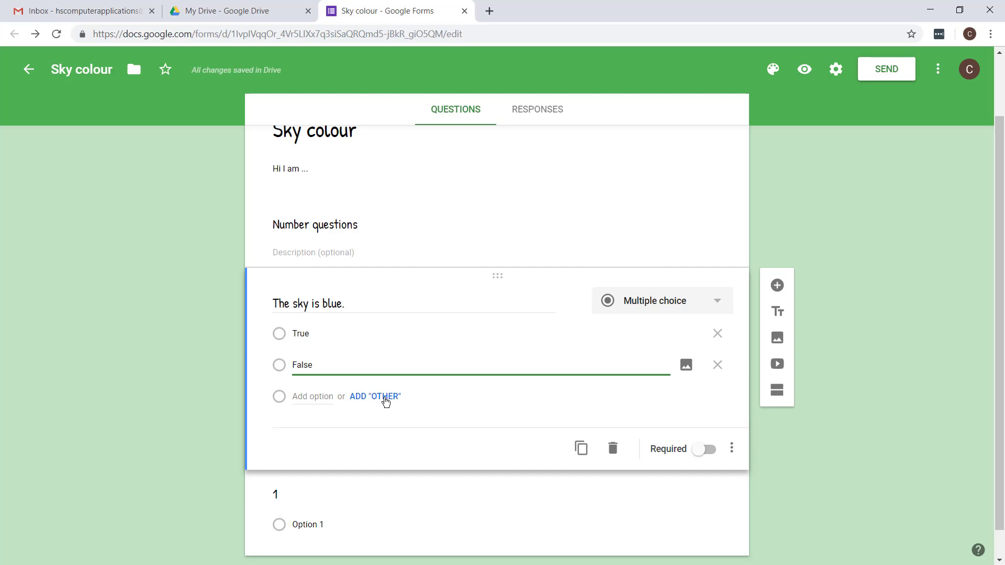
left_click(385, 399)
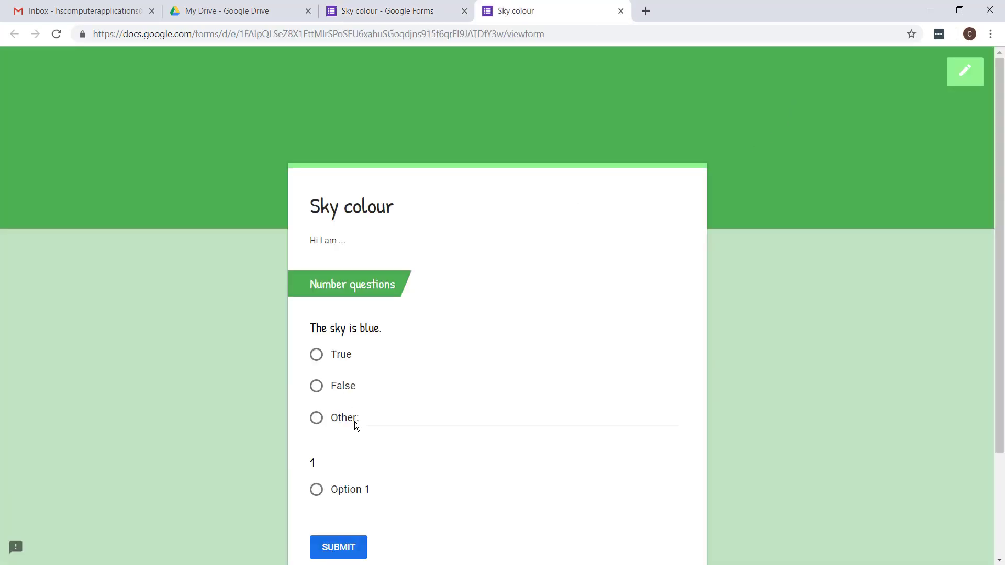
left_click(416, 416)
left_click(620, 11)
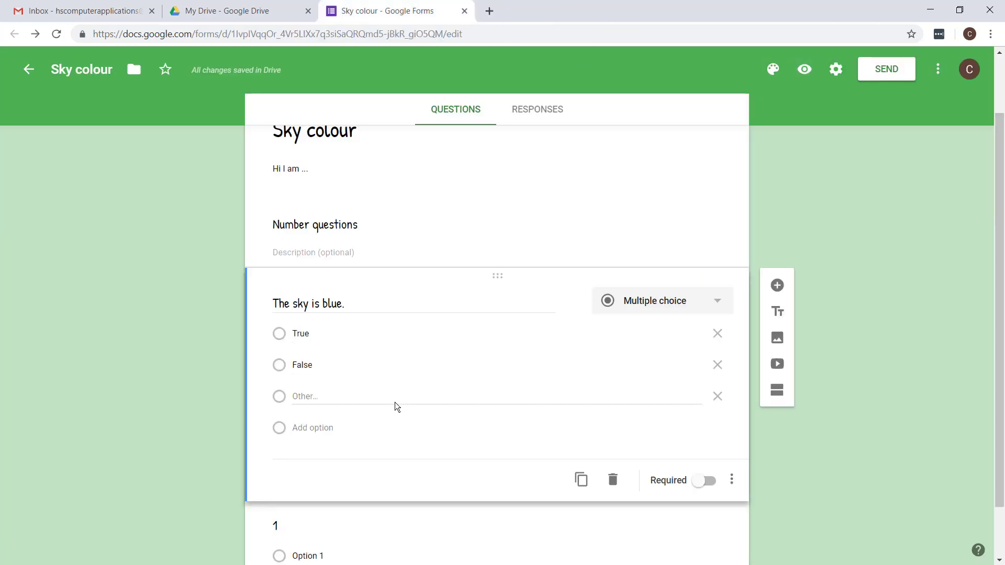
Step: Change 'The sky is blue.' to a Checkboxes question
scroll(330, 262, "down", 1)
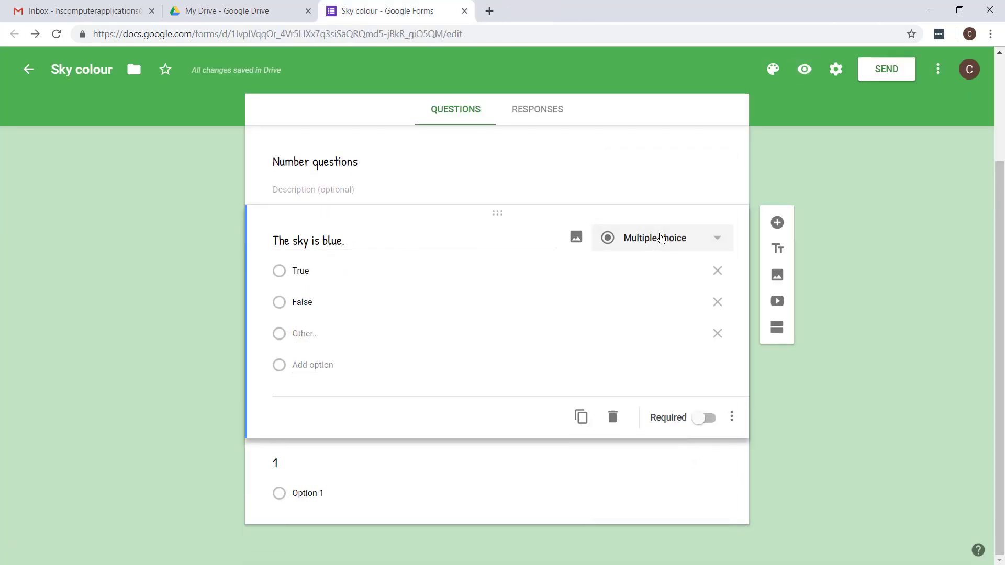
left_click(661, 237)
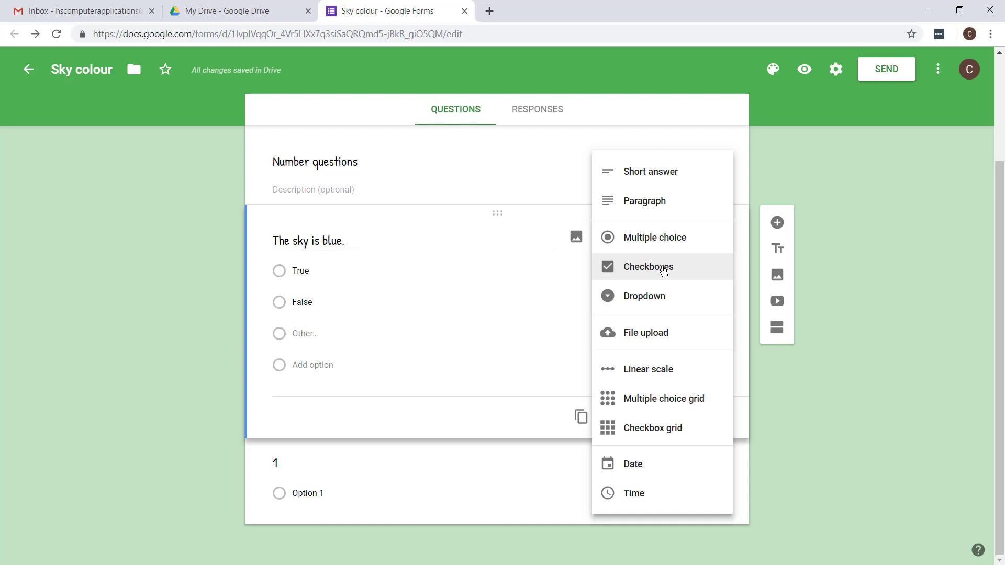
left_click(663, 268)
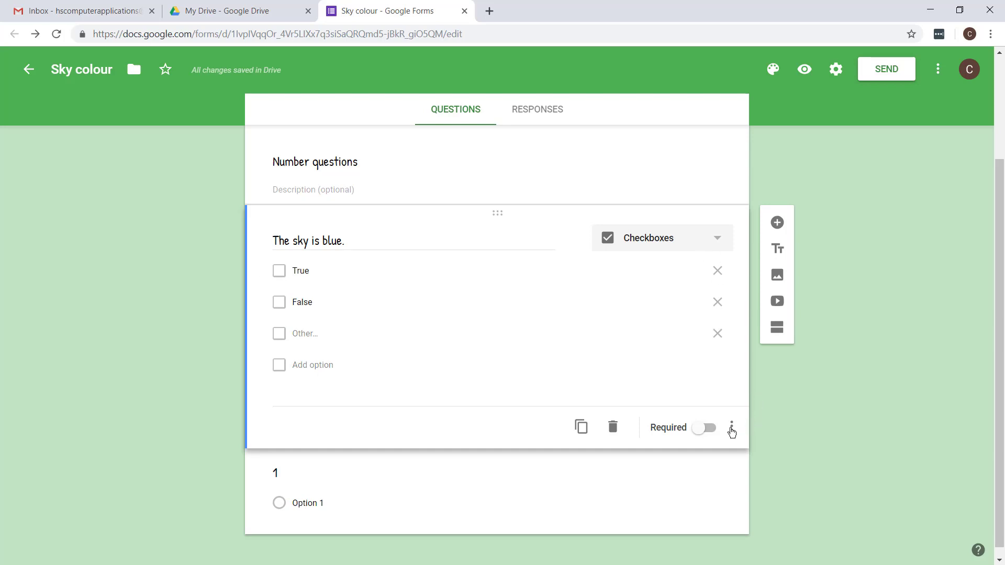
Step: Enable the question's description field and response validation with the 'Select at least' condition
left_click(732, 429)
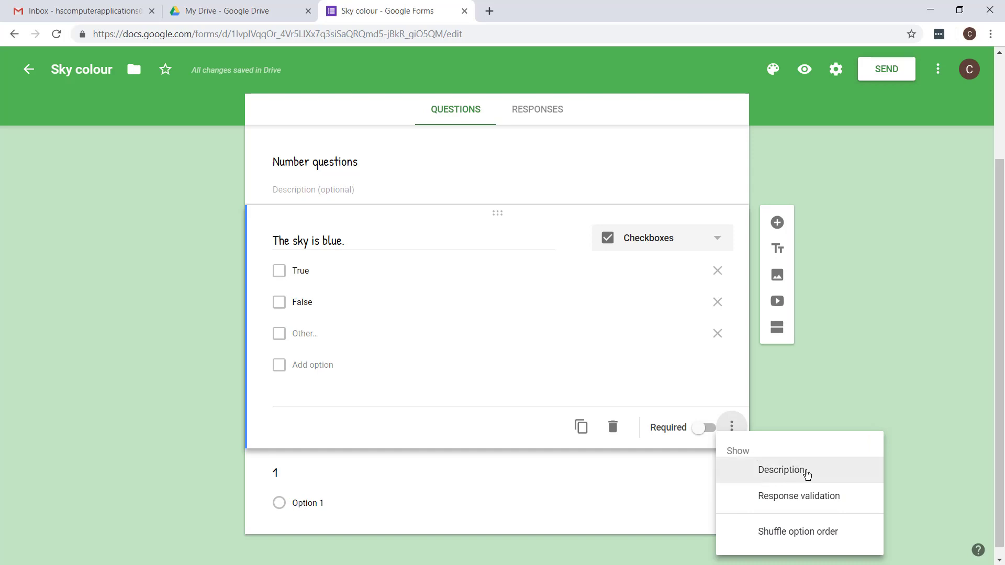
left_click(806, 473)
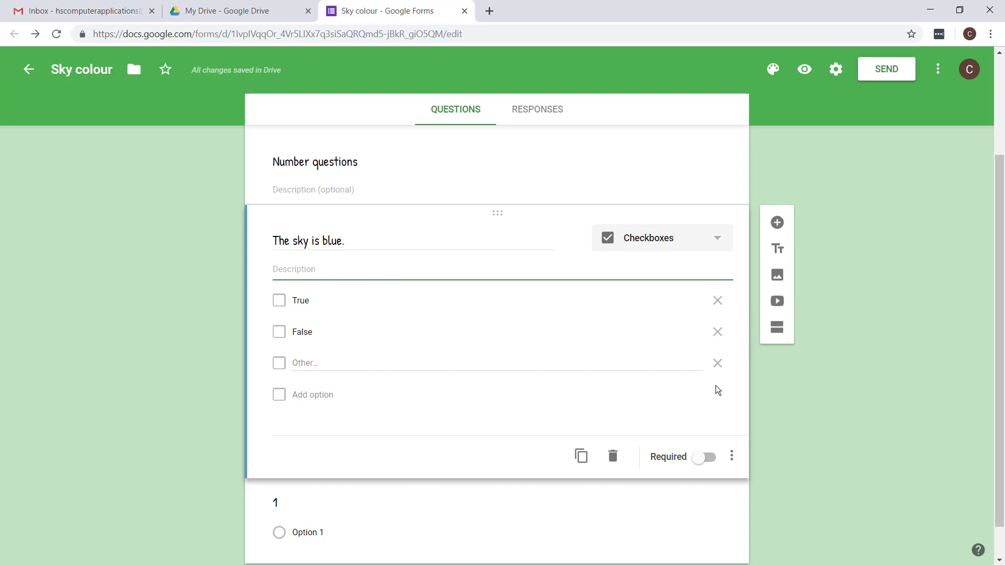
left_click(732, 457)
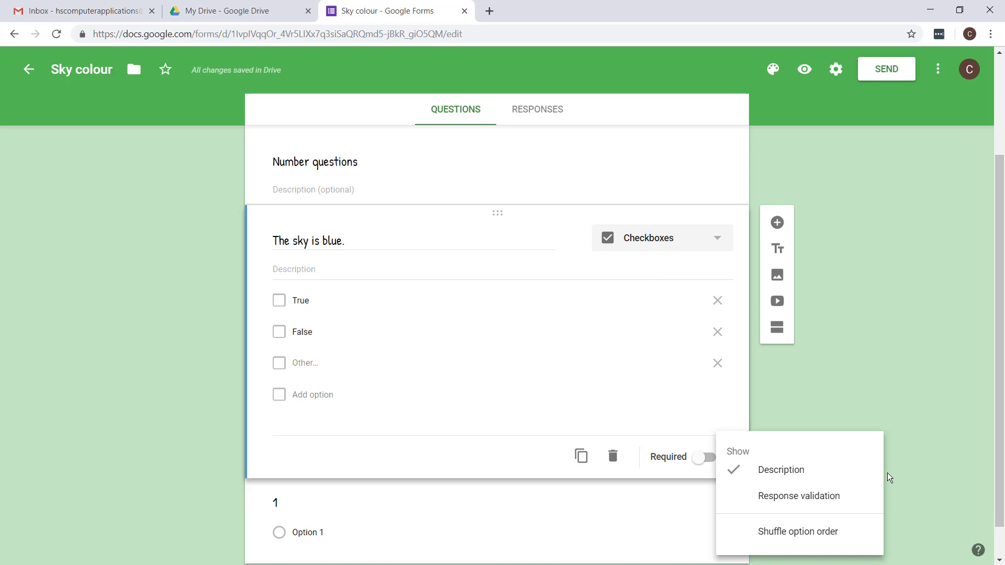
left_click(797, 504)
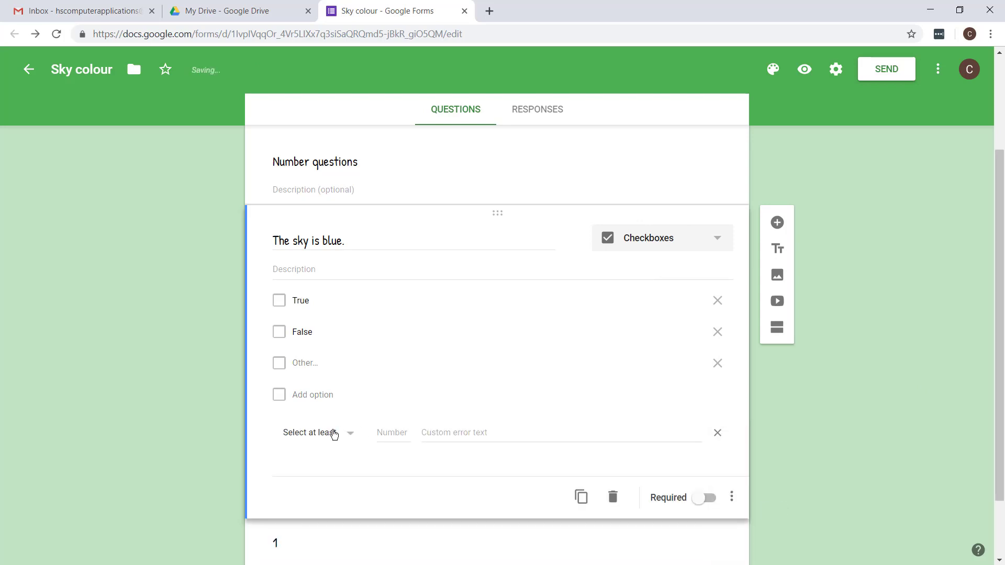
left_click(331, 433)
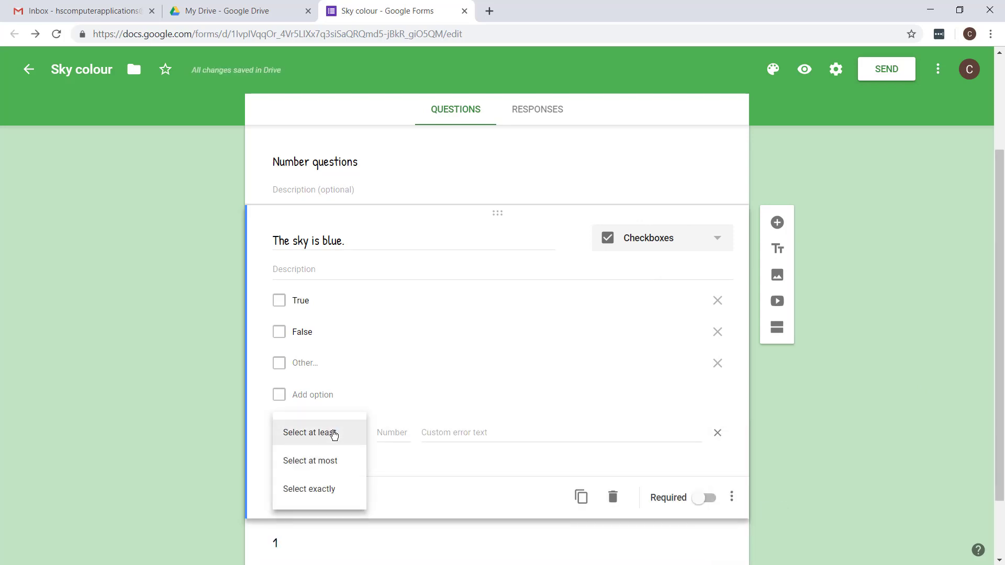
left_click(333, 433)
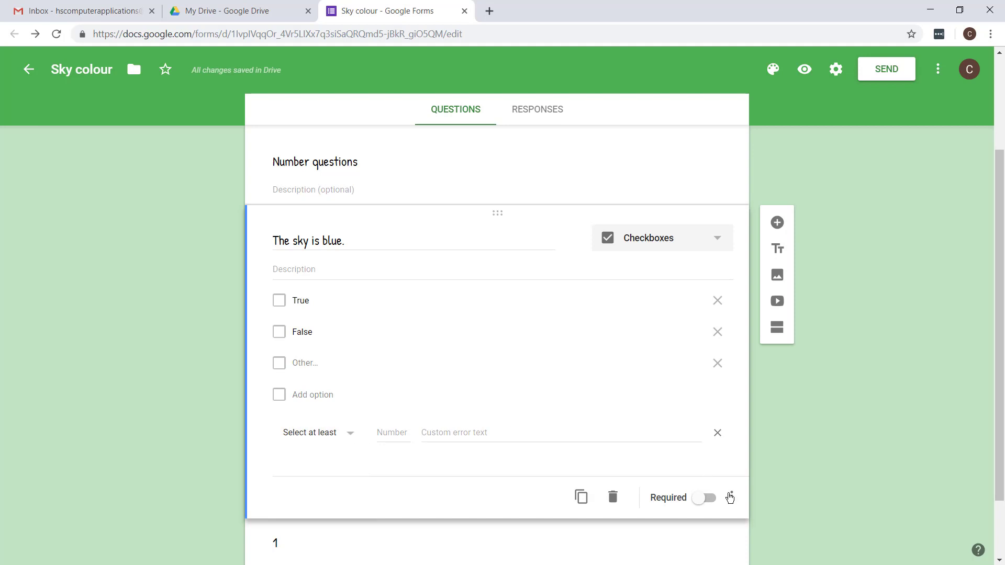
Step: Make 'The sky is blue.' a Short answer question with Number validation set to Whole number
left_click(716, 242)
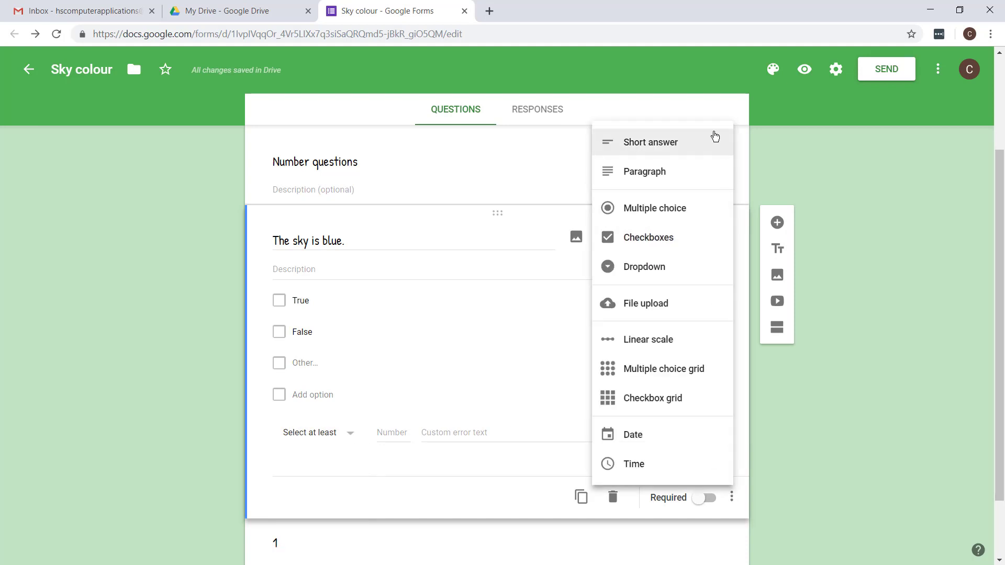
left_click(697, 150)
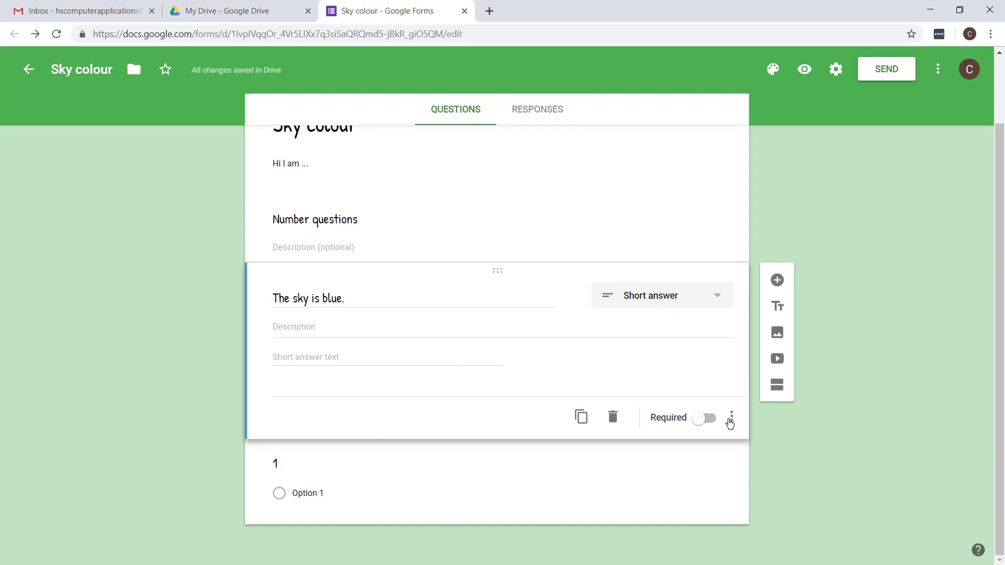
left_click(731, 418)
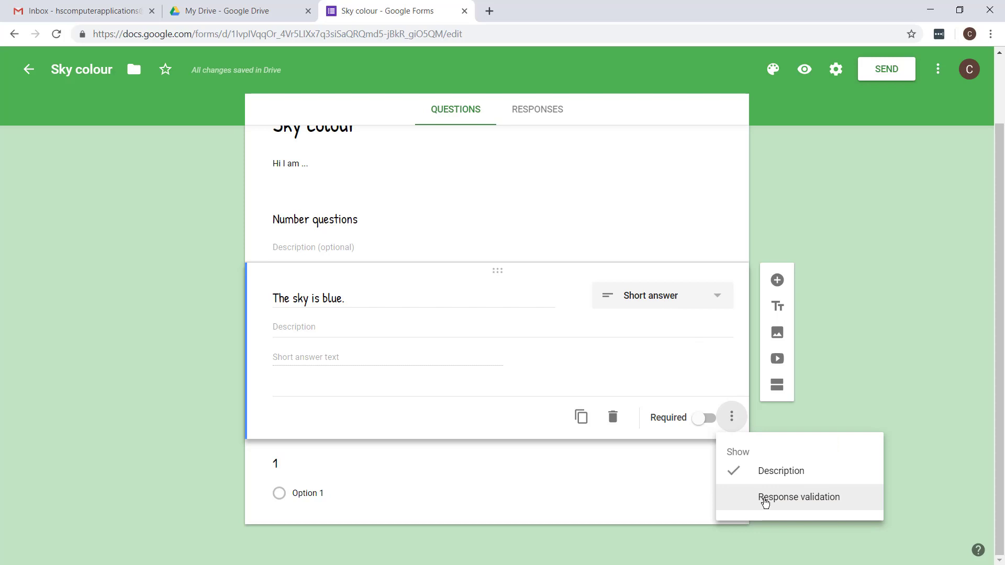
left_click(764, 501)
left_click(348, 396)
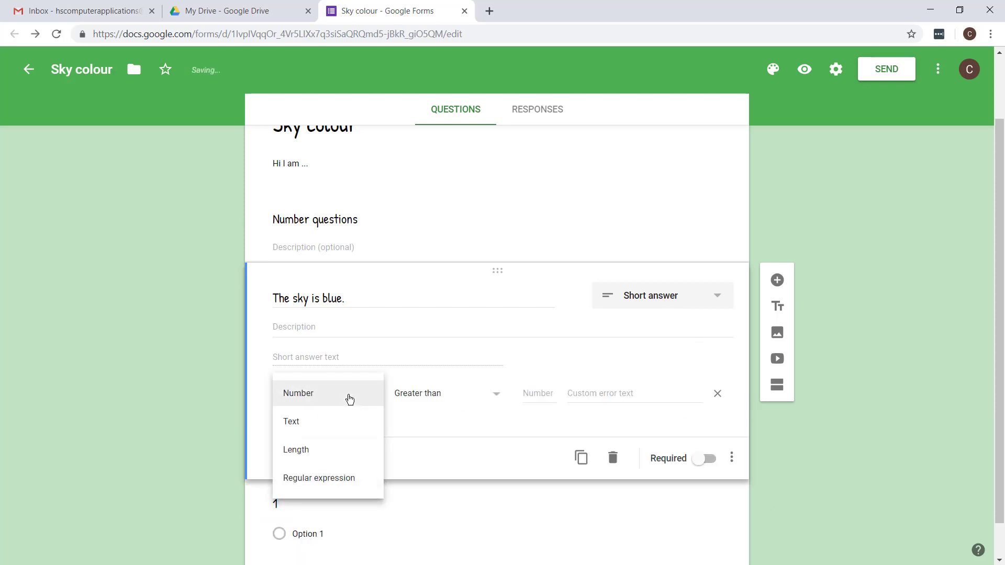
left_click(347, 393)
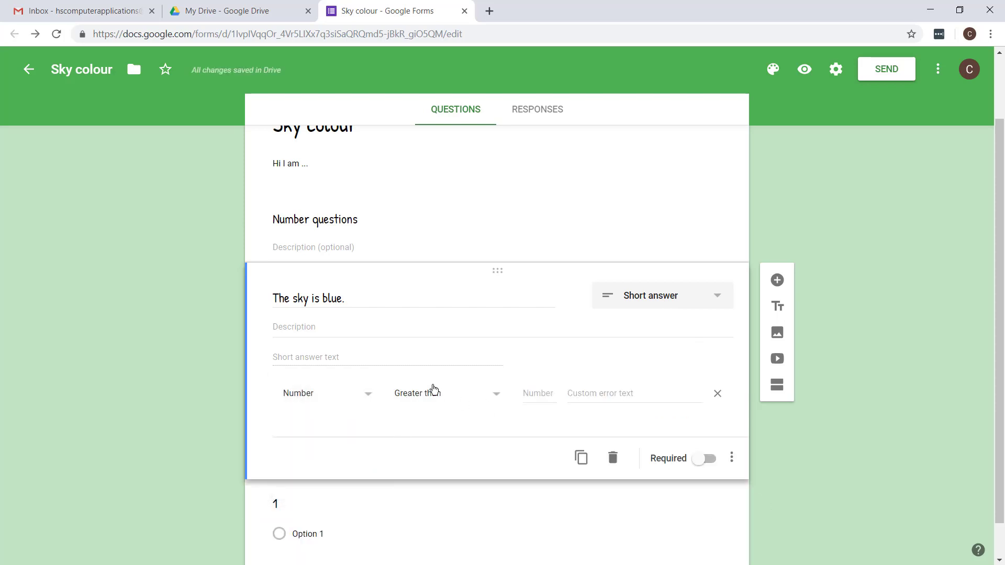
left_click(432, 392)
left_click(422, 534)
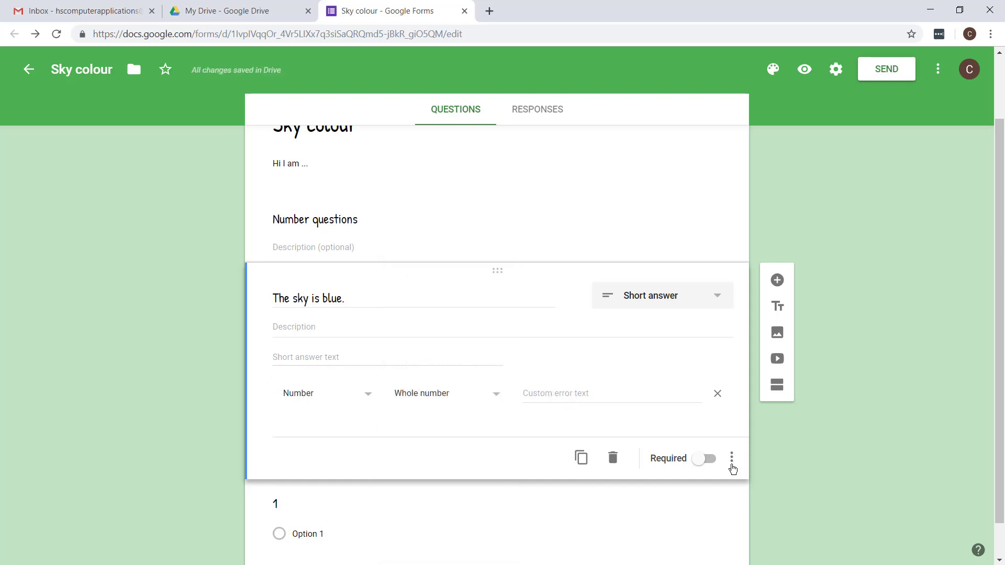
left_click(686, 300)
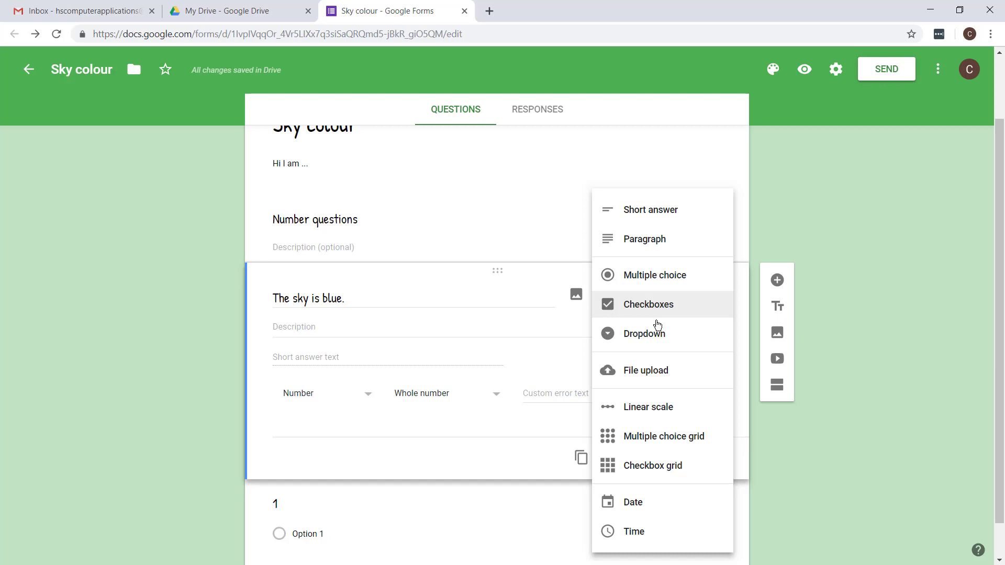
Step: Give the question the answer options True and False and set its type to Dropdown
left_click(815, 444)
left_click(662, 297)
left_click(642, 276)
left_click(372, 366)
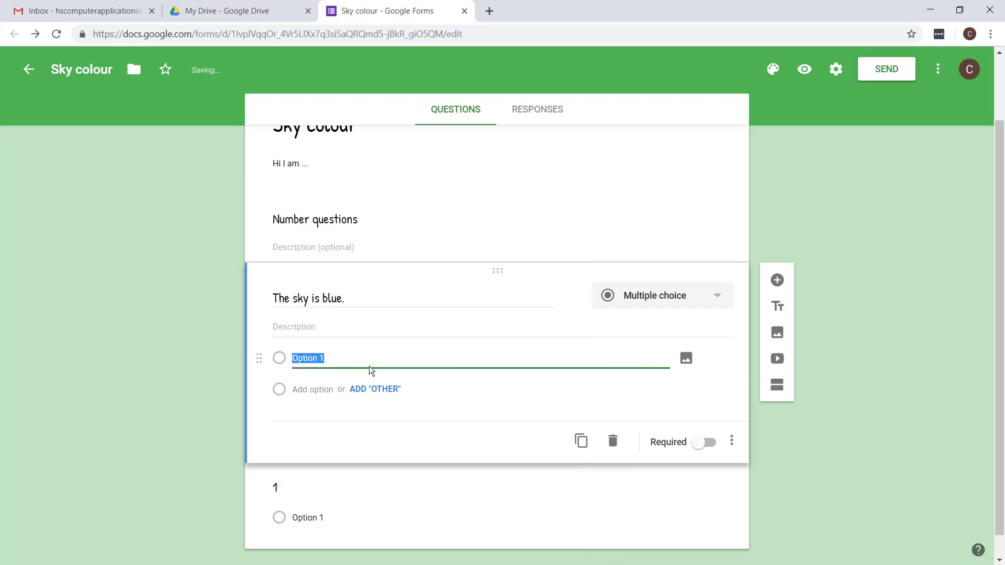
type("True f")
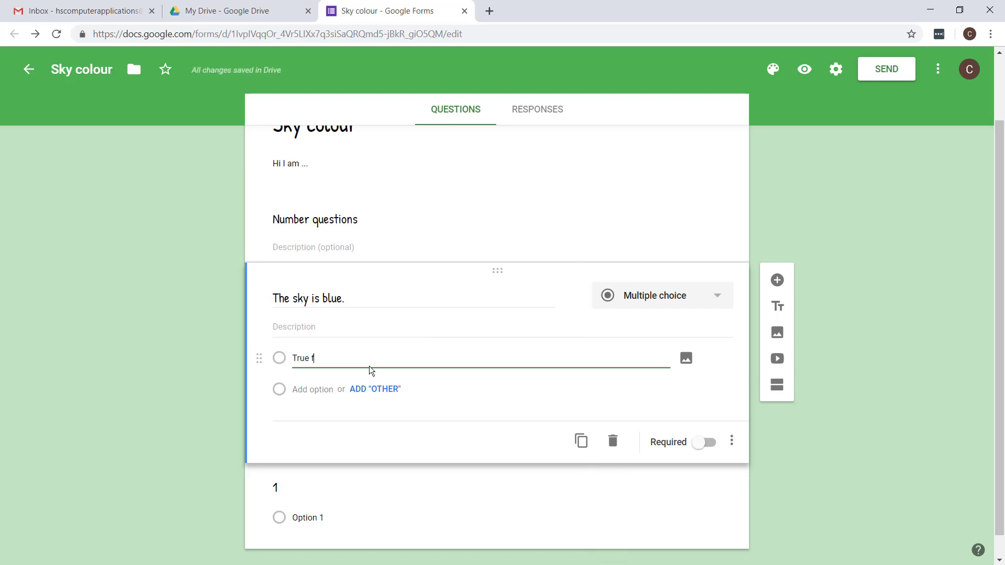
key("Return")
type("False")
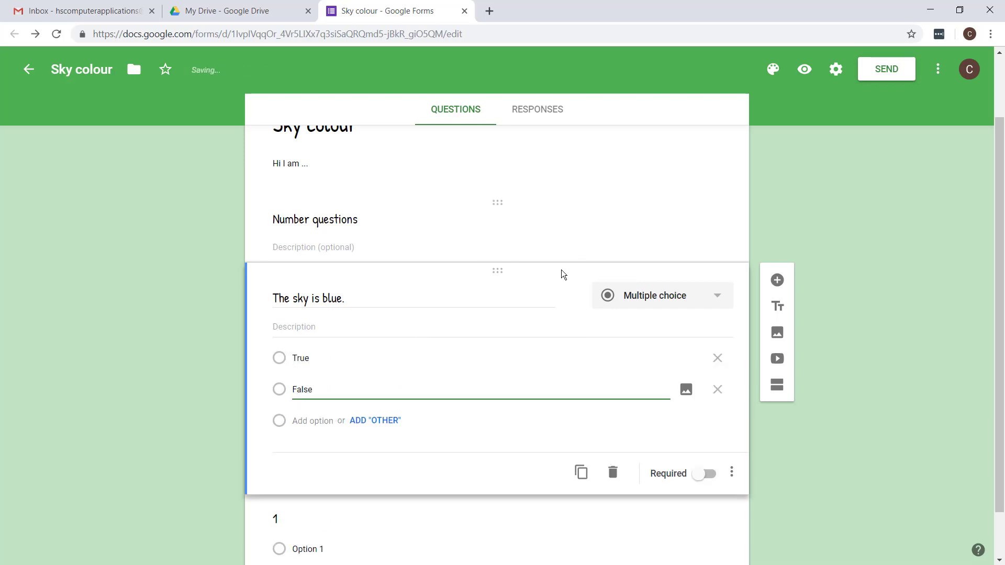
left_click(652, 295)
left_click(670, 335)
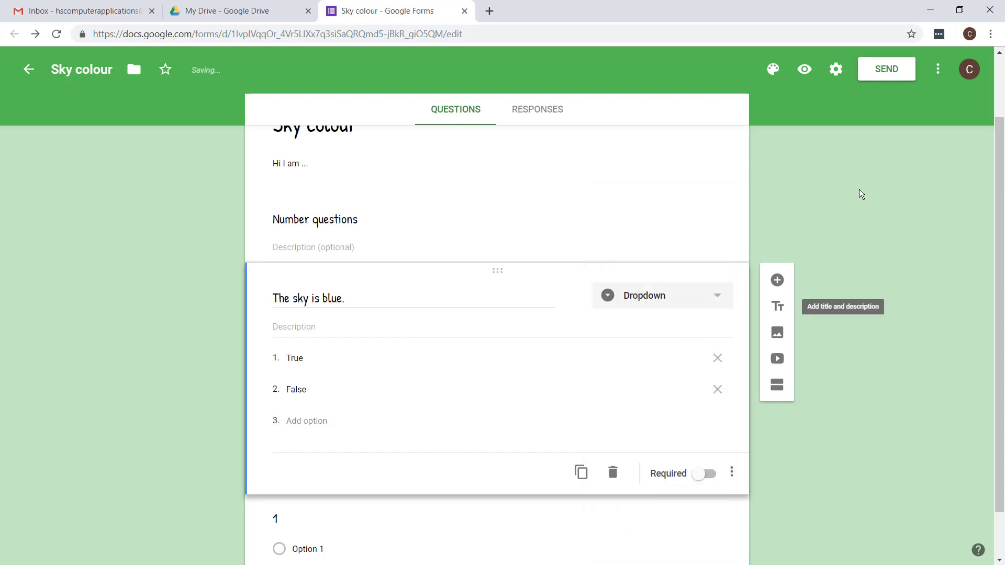
Step: Check the True/False dropdown in a form preview, then return to the editor
left_click(800, 72)
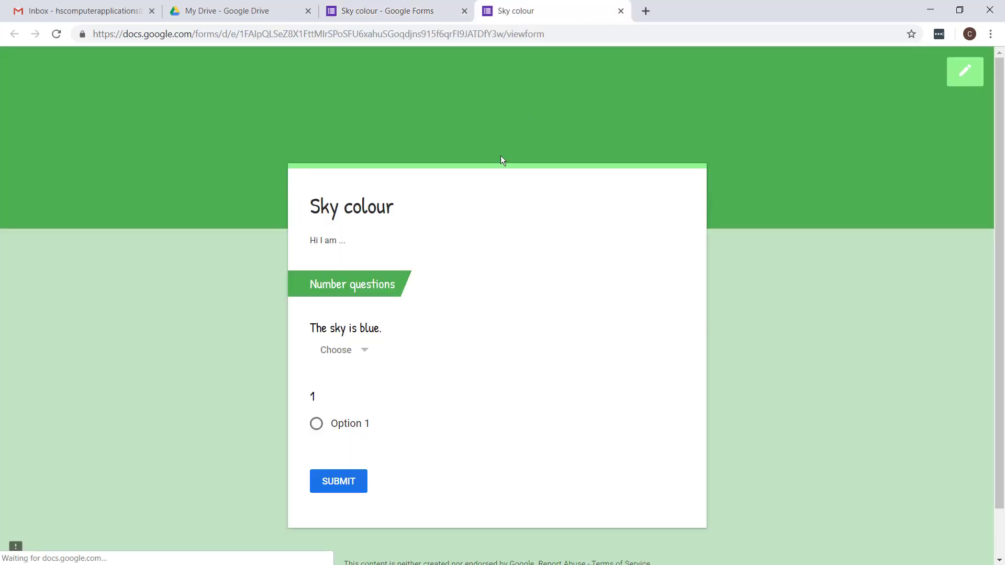
left_click(368, 354)
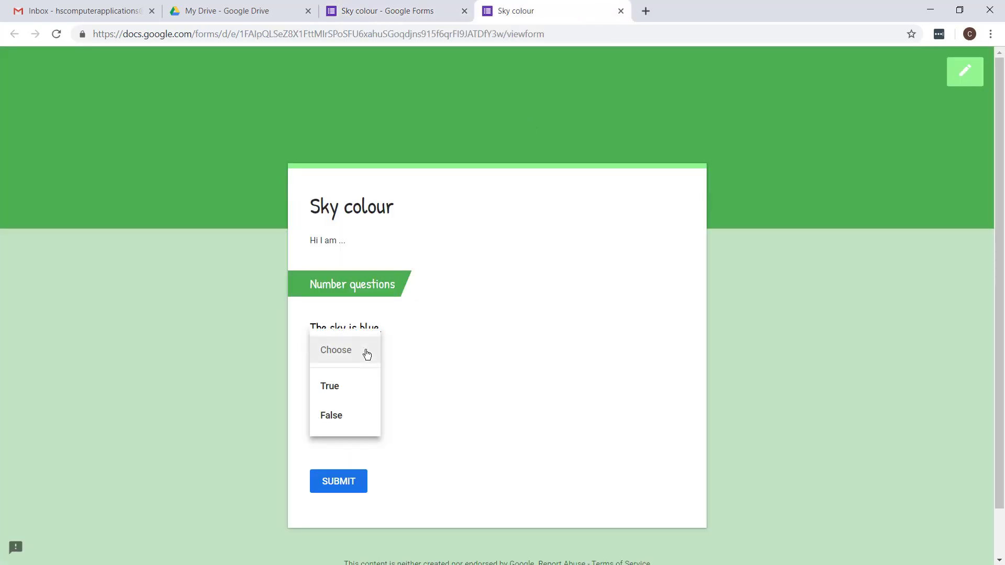
left_click(394, 355)
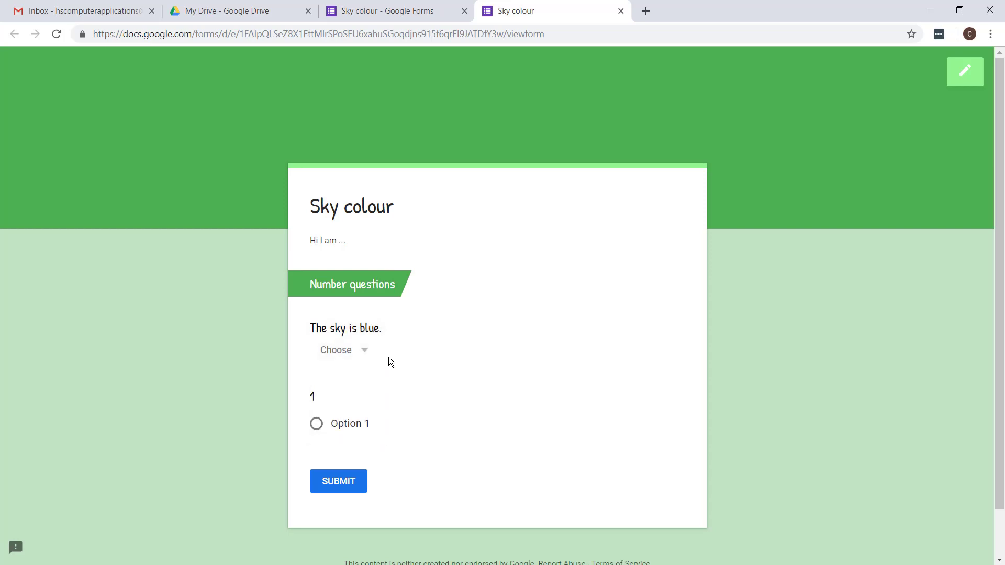
left_click(411, 10)
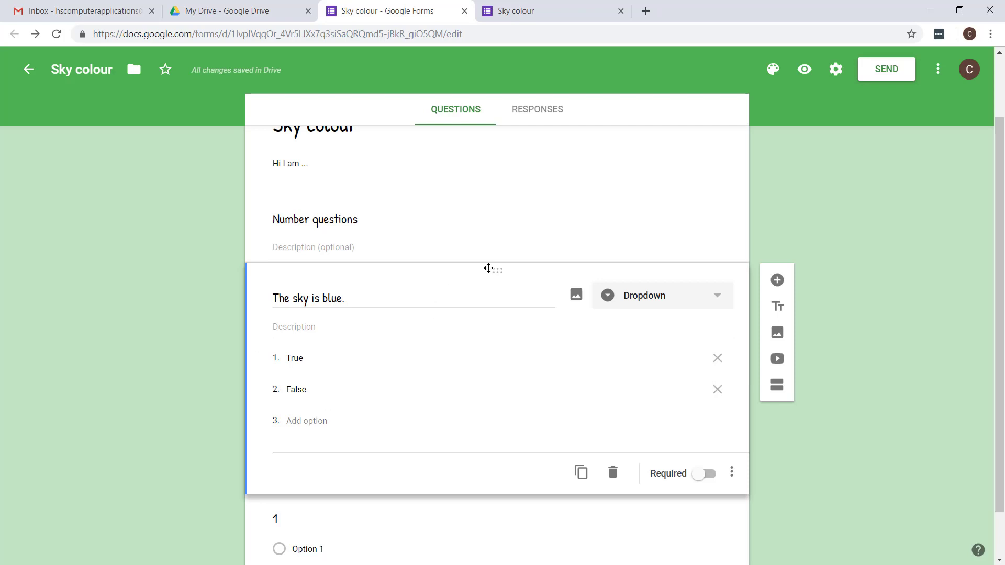
Step: Change 'The sky is blue.' to a Linear scale question running from 1 to 5
left_click(667, 296)
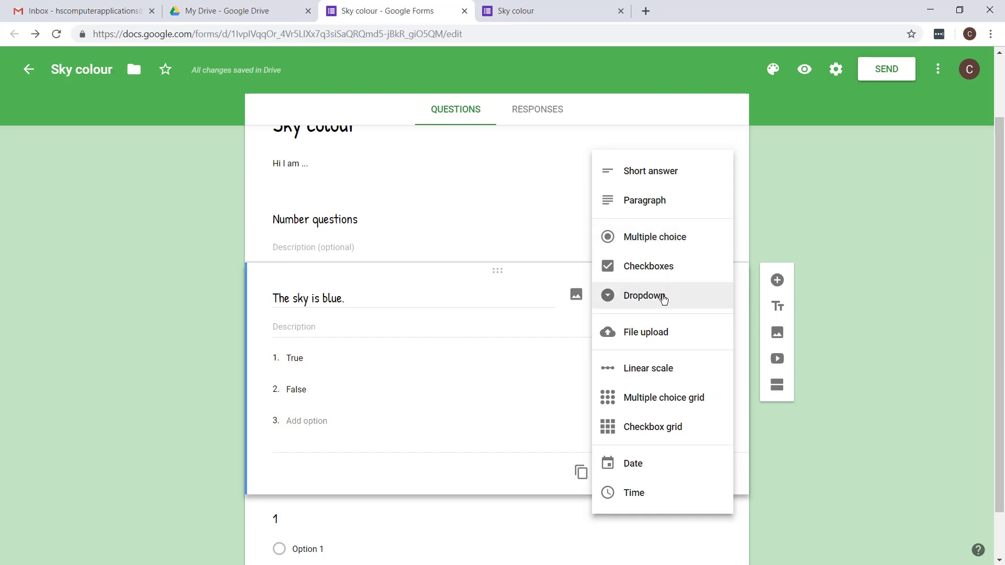
left_click(764, 251)
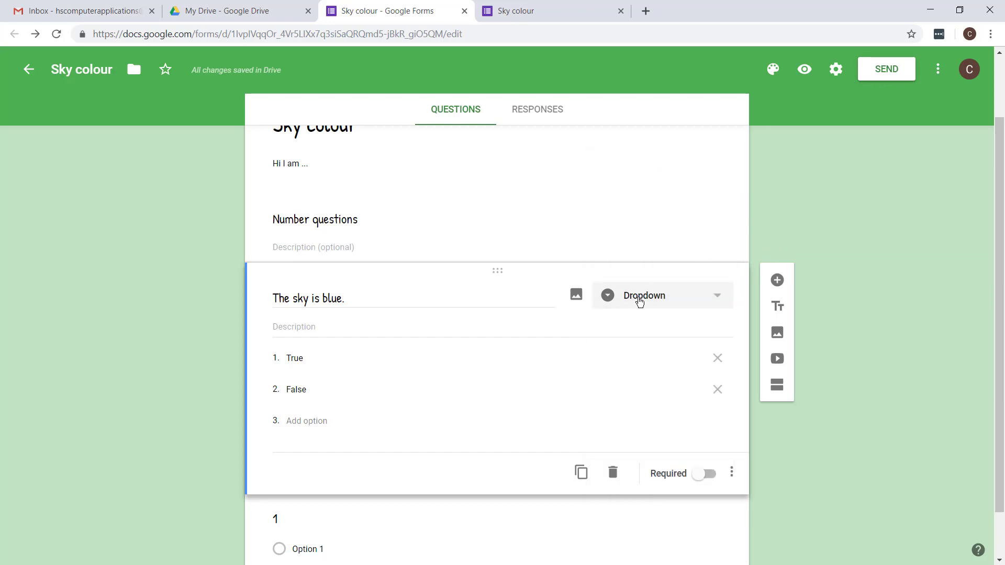
left_click(640, 302)
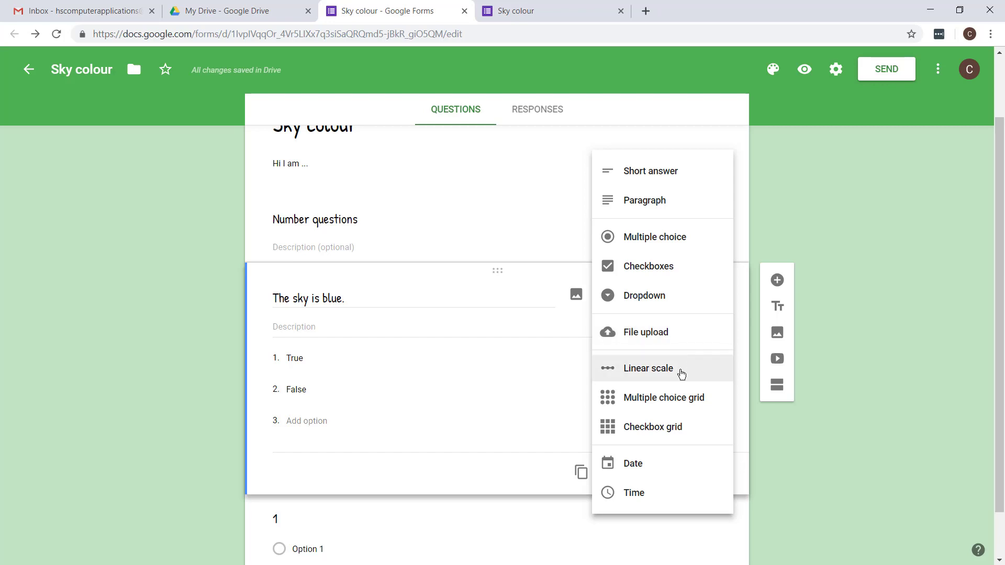
left_click(681, 374)
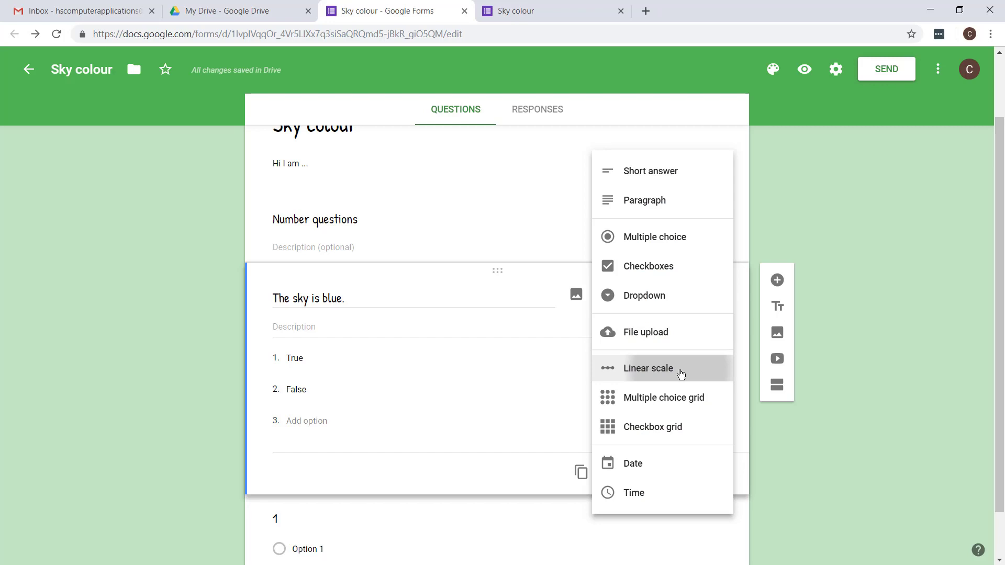
left_click(374, 297)
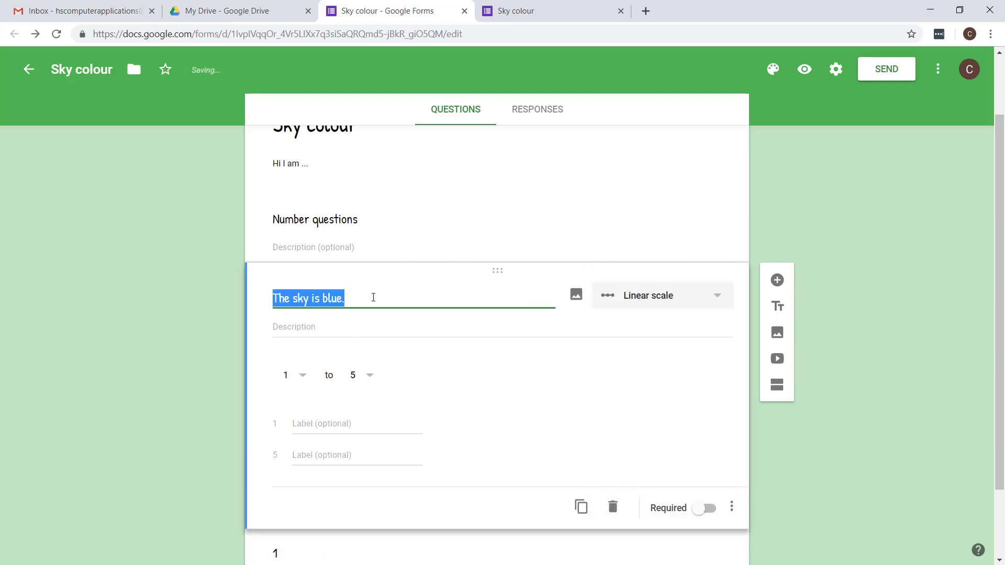
Step: Retitle the question 'How blue is the sky?' with end labels 'Not at all' (1) and 'Very' (5)
type("How blu")
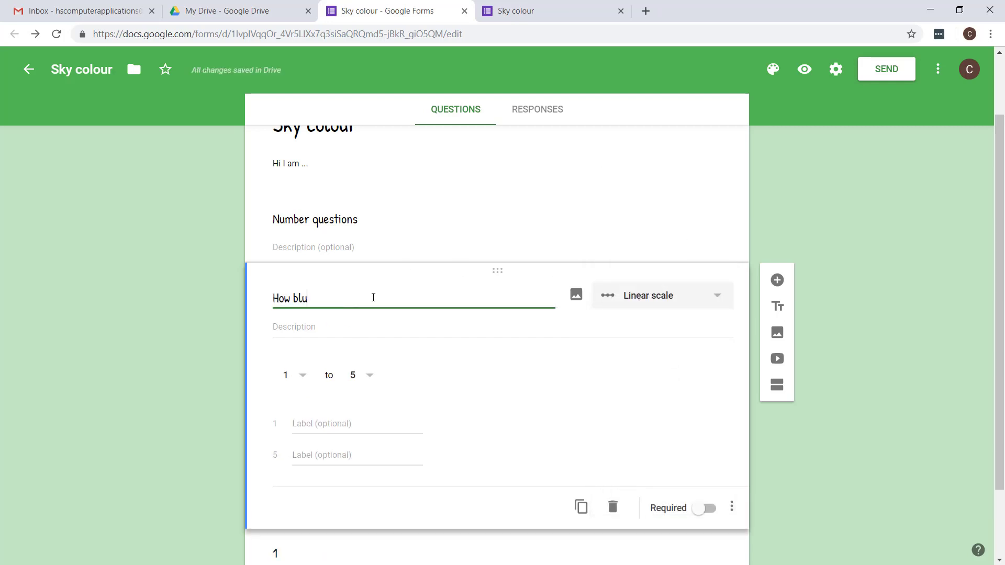
type("e is the sky?")
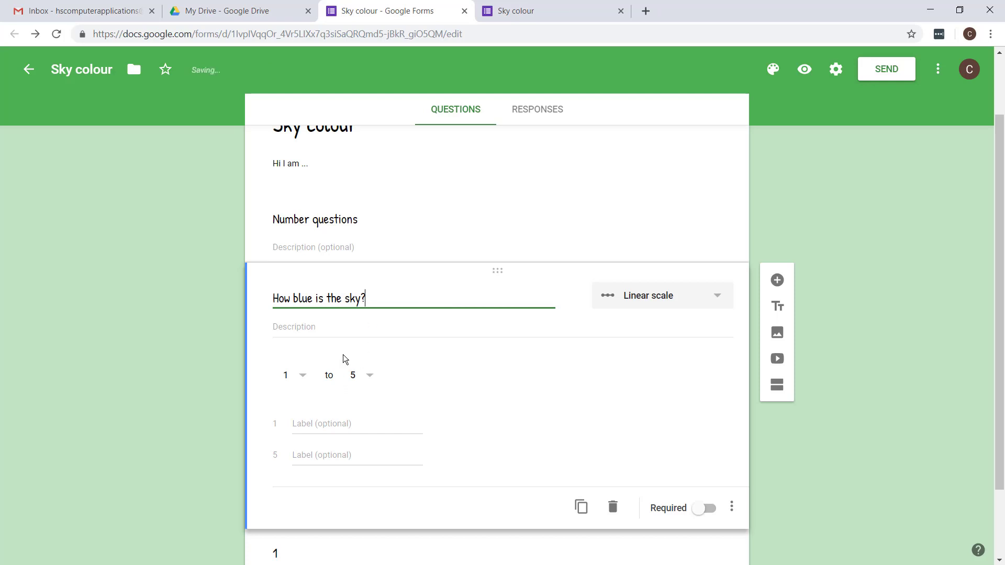
left_click(301, 332)
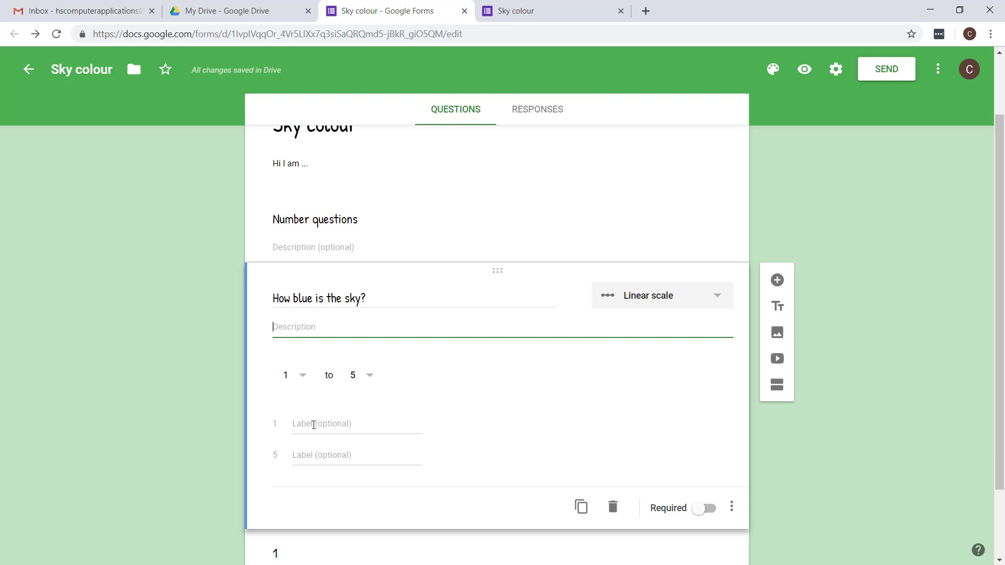
left_click(314, 425)
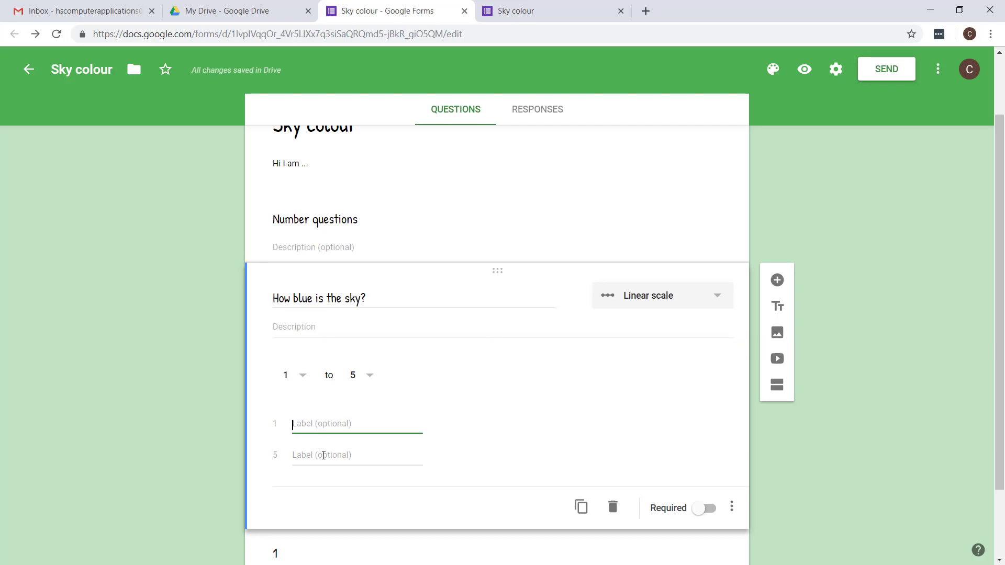
type("Not all")
key("BackSpace")
key("BackSpace")
type("t all")
left_click(324, 454)
type("Very")
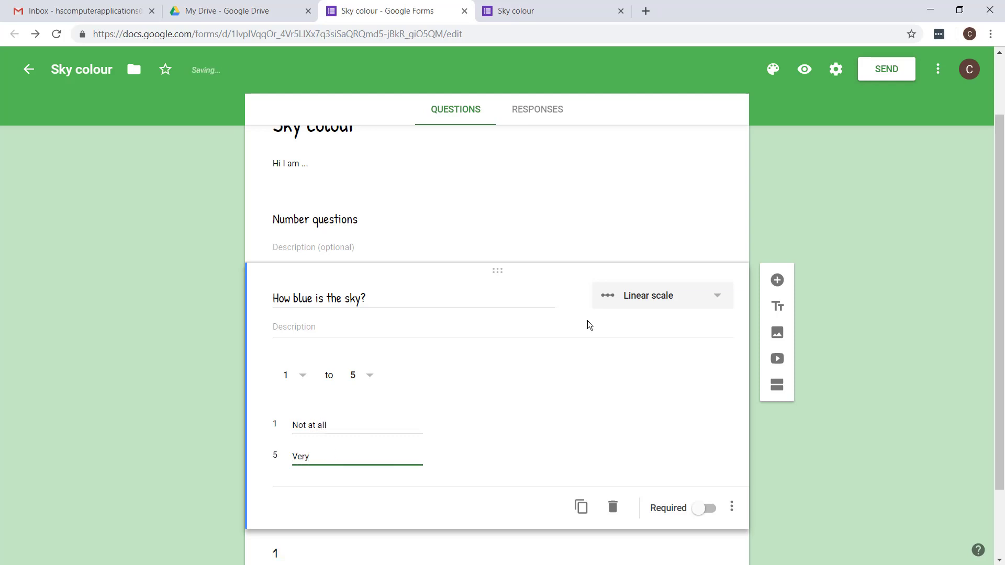
Step: Preview the form, pick 3 on the sky scale, and close both previews without submitting
left_click(808, 69)
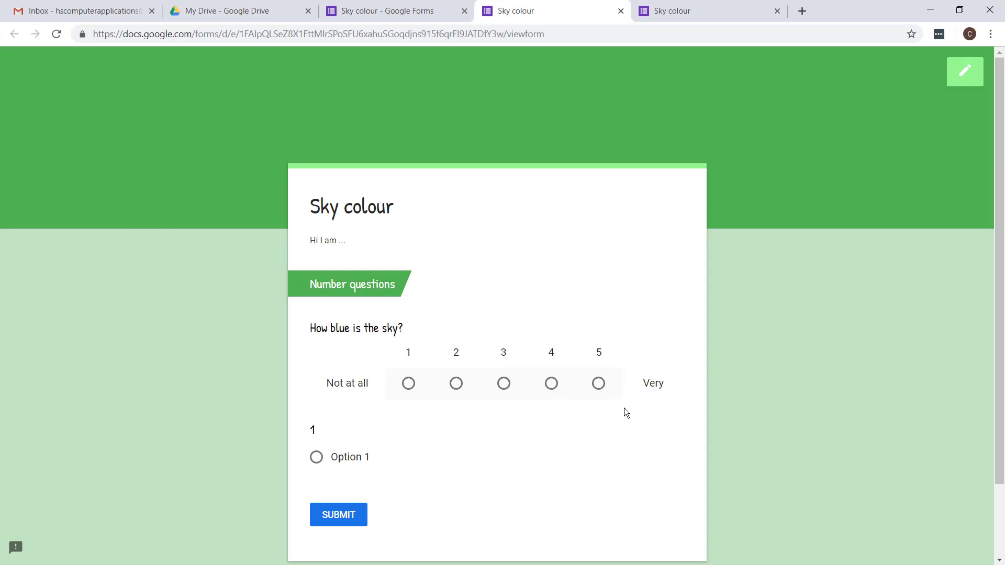
left_click(502, 386)
left_click(621, 10)
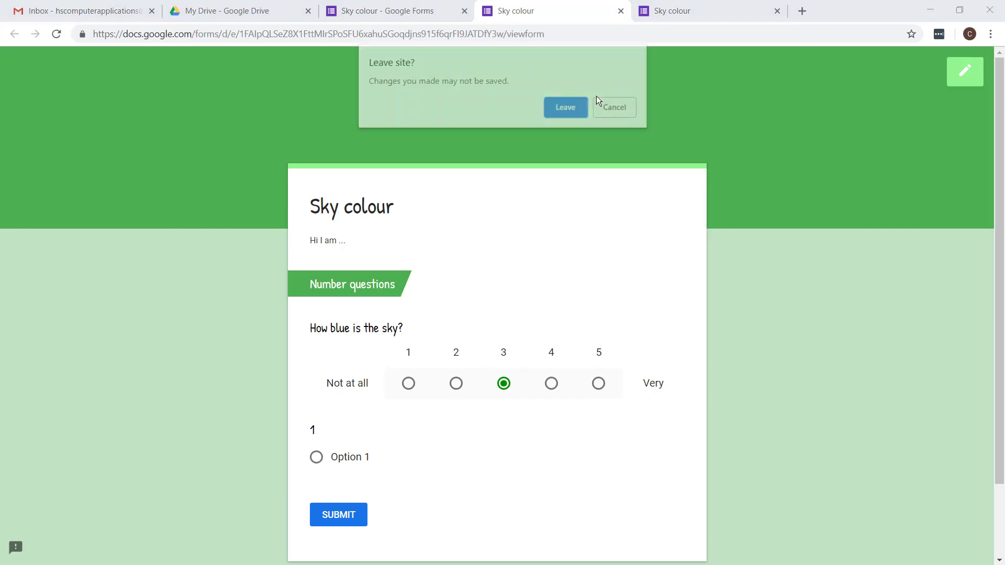
left_click(574, 106)
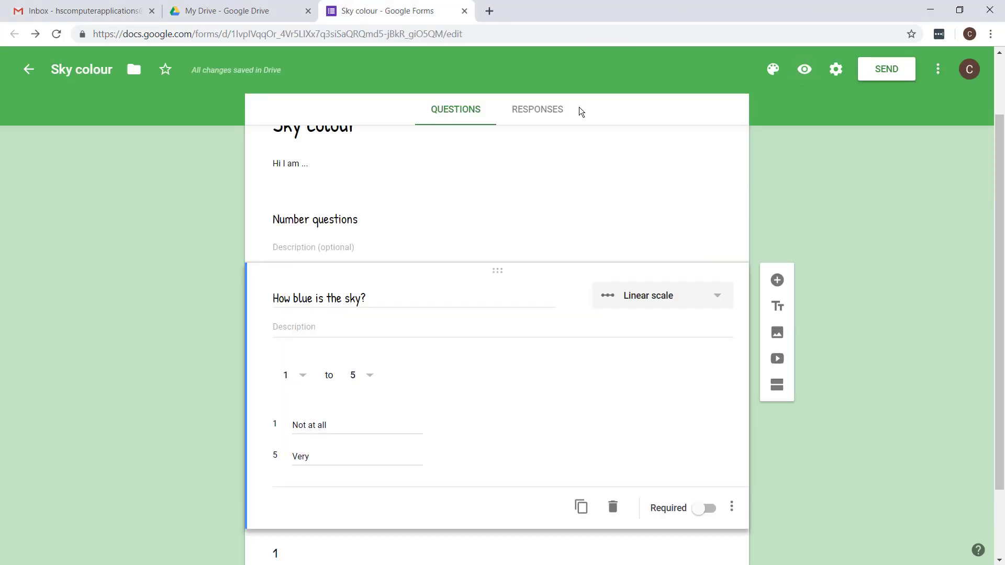
Step: Raise the scale's upper bound from 5 to 6 and check it in a preview
left_click(353, 387)
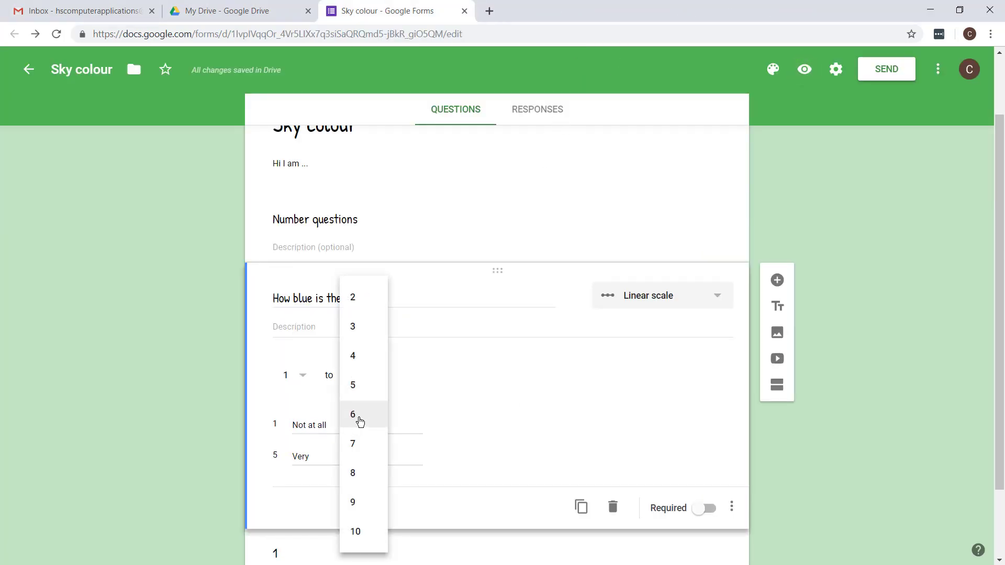
left_click(361, 420)
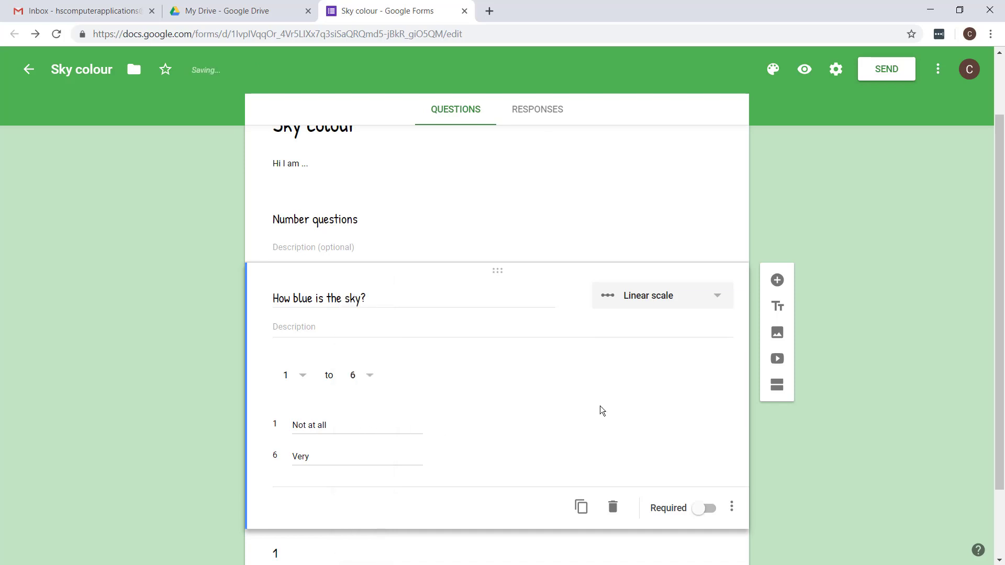
left_click(805, 69)
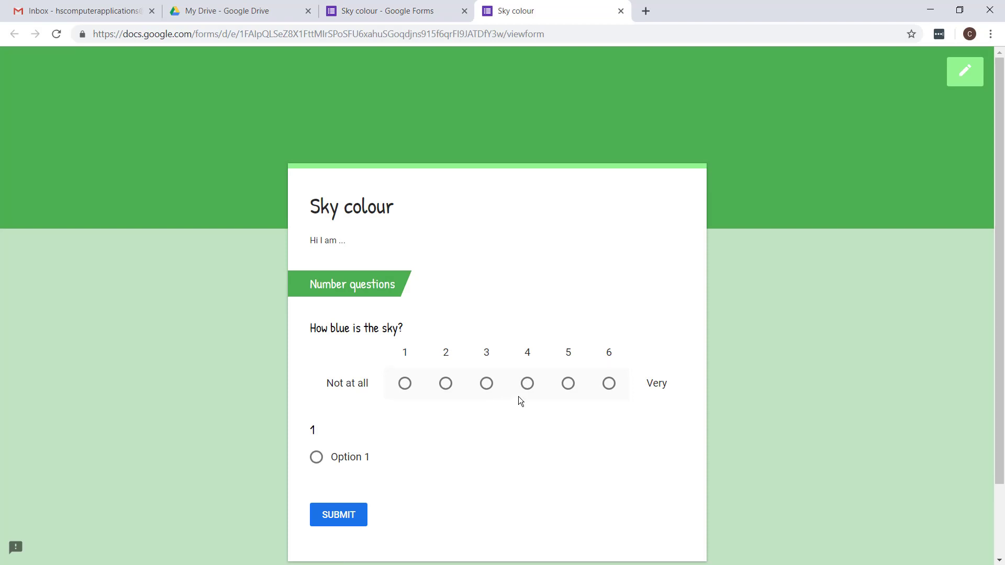
left_click(620, 11)
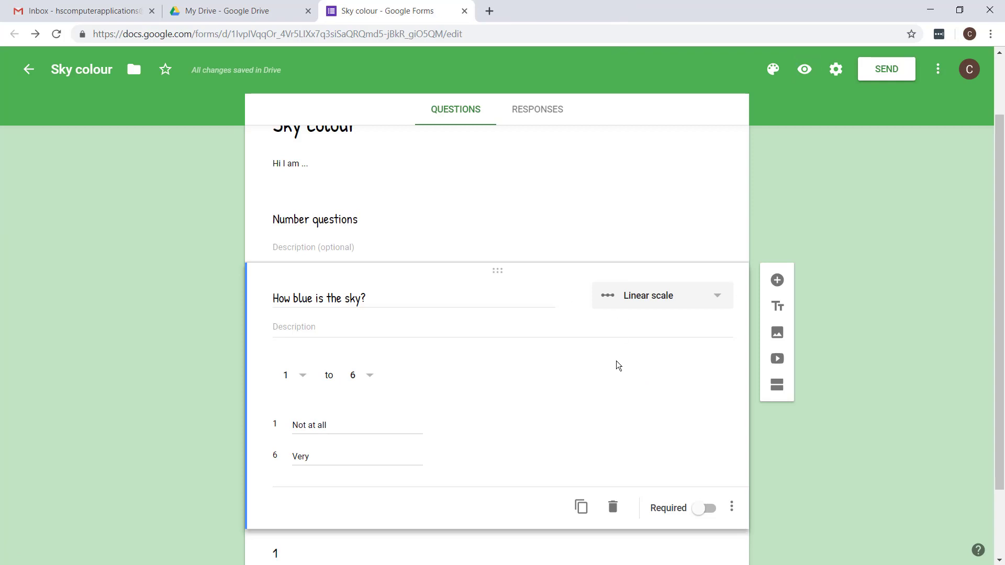
Step: Add a new question titled 'Date of birth' below the sky scale
left_click(712, 301)
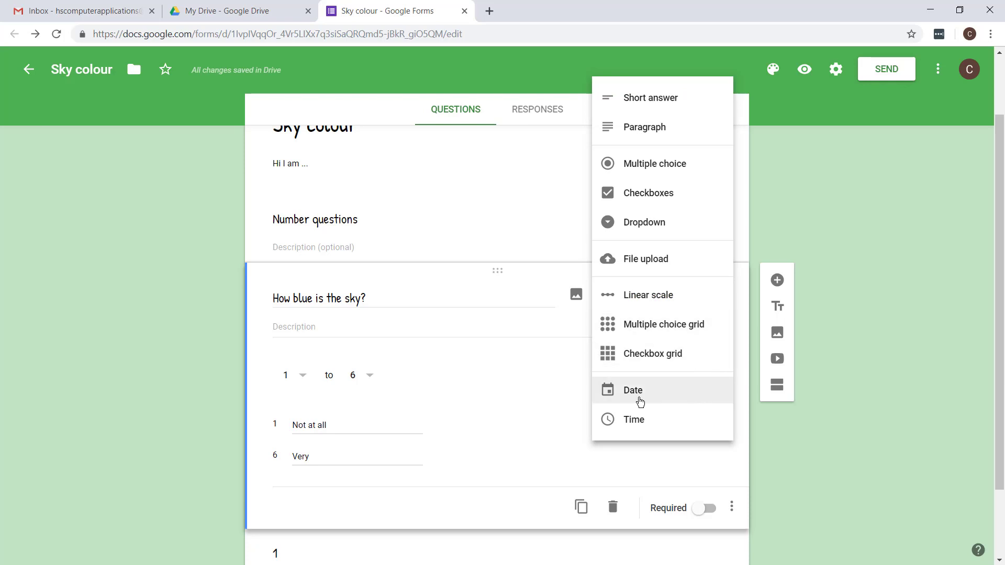
left_click(787, 442)
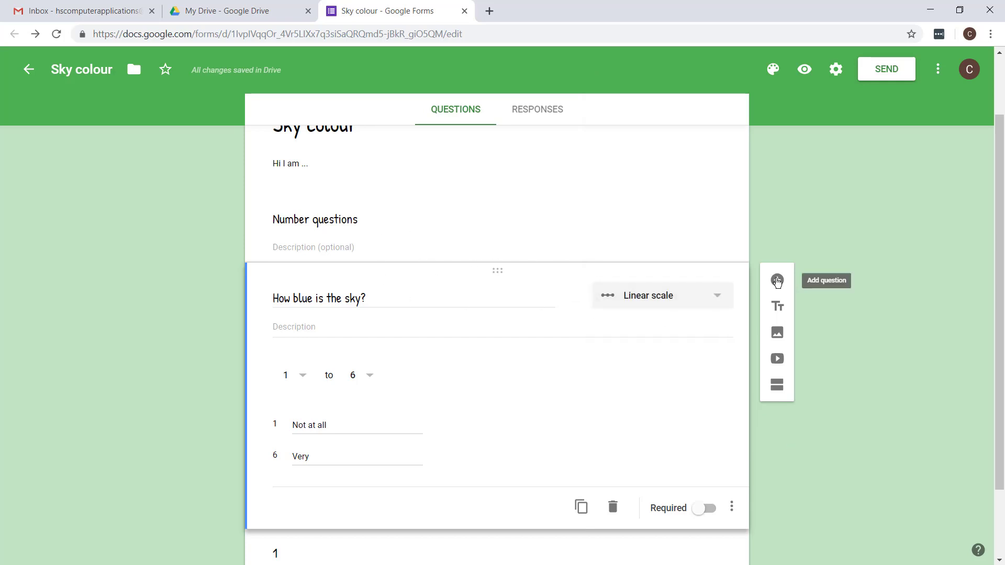
left_click(777, 281)
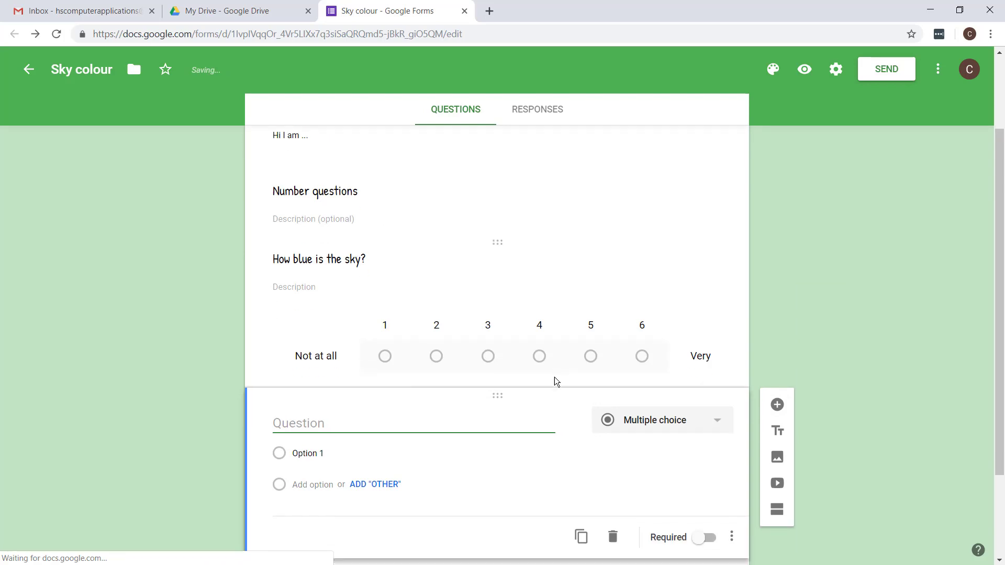
type("Date")
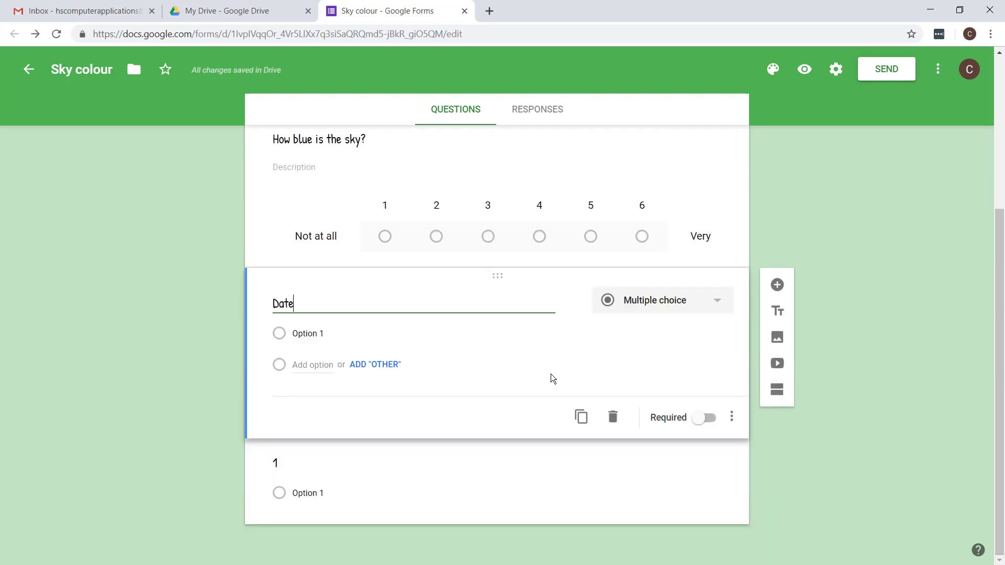
type(" of birth")
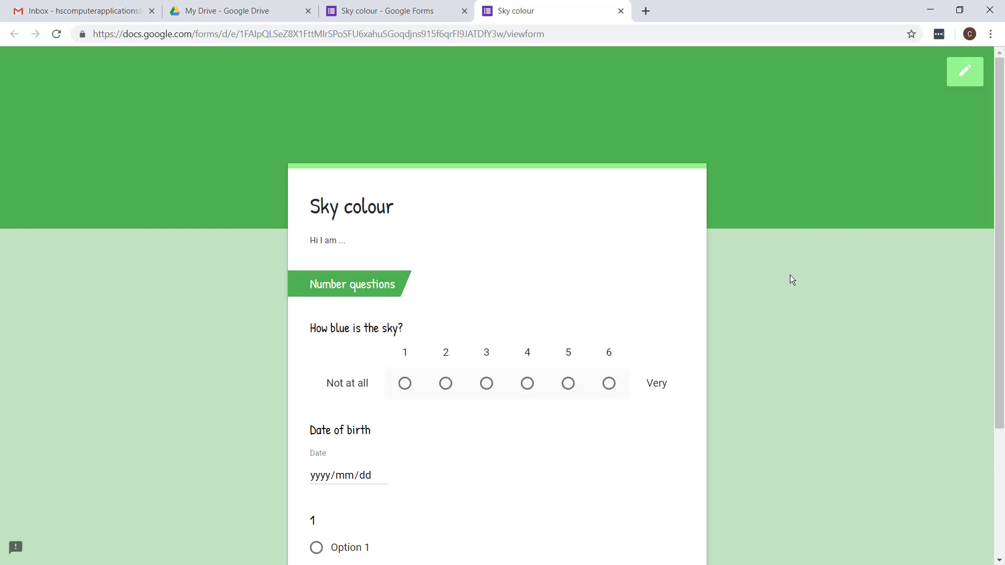
Step: Try the Date of birth field's year, month and day parts in the preview, then close it
scroll(791, 279, "down", 3)
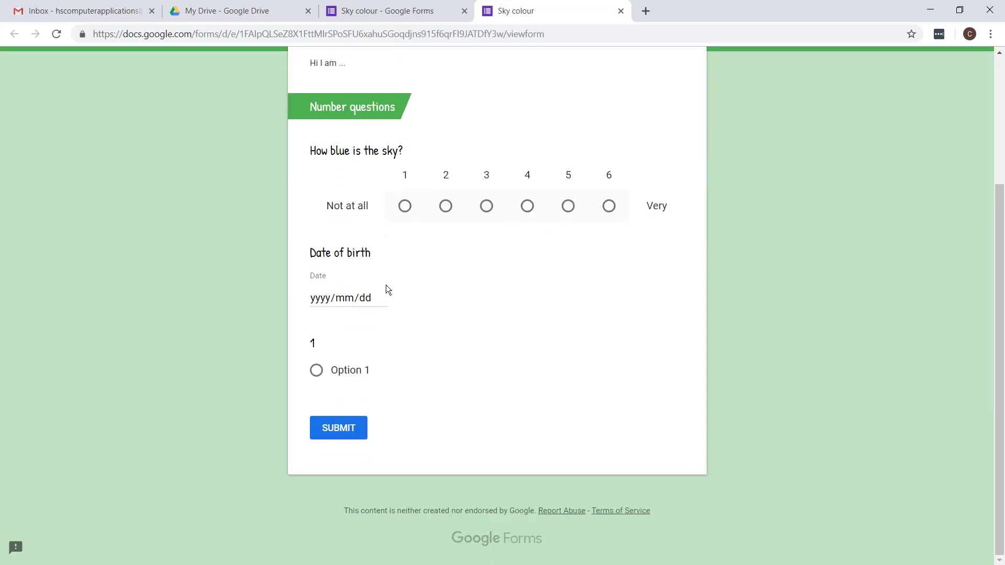
left_click(320, 298)
key("Tab")
key("Tab")
left_click(319, 306)
left_click(620, 11)
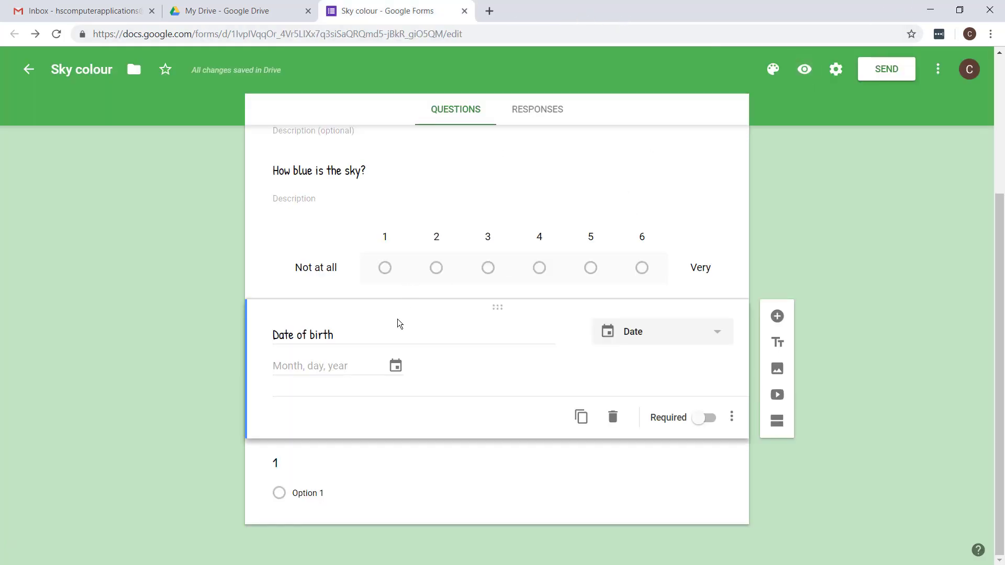
Step: Select the Date of birth question title and switch the question type to Dropdown
left_click(374, 336)
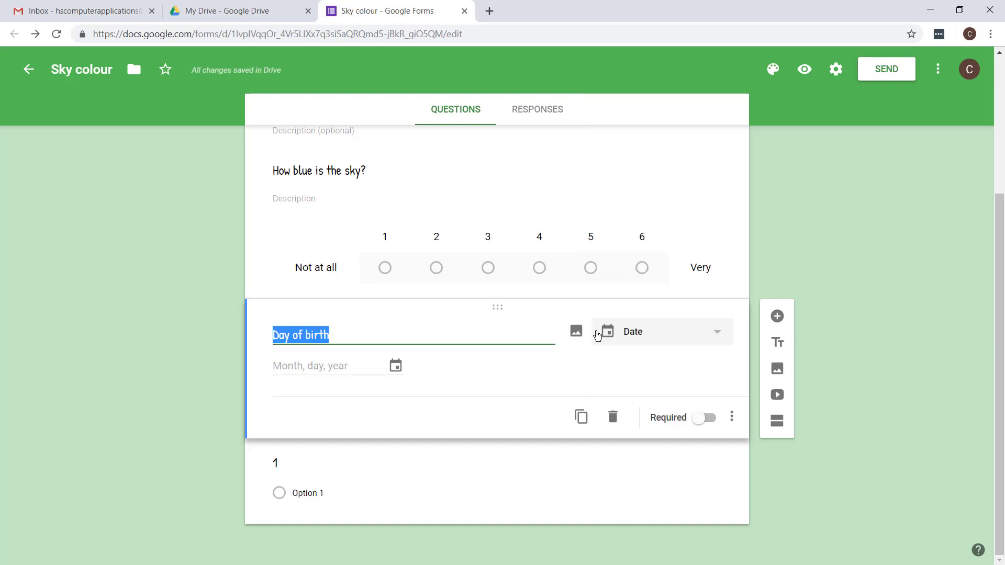
left_click(660, 340)
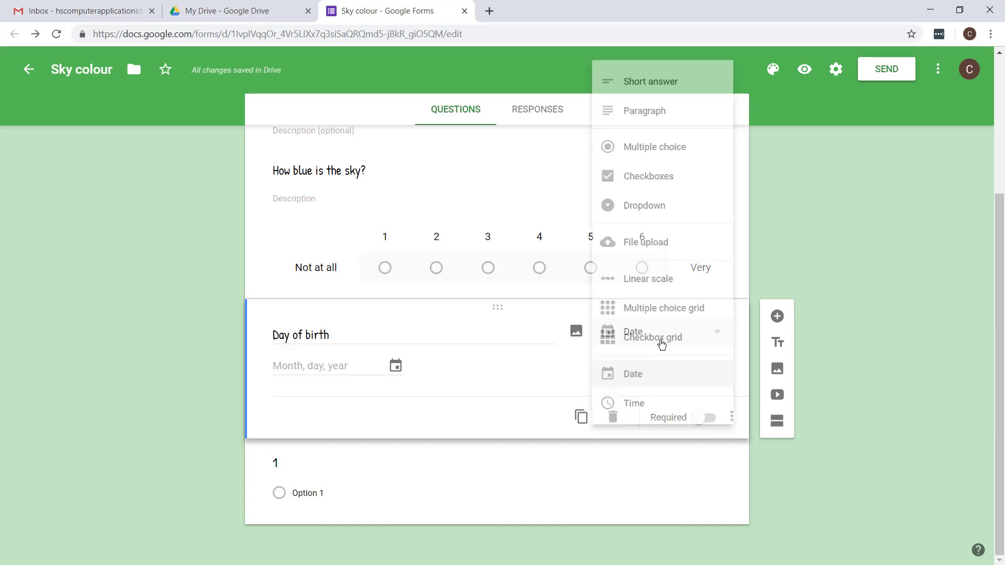
left_click(651, 216)
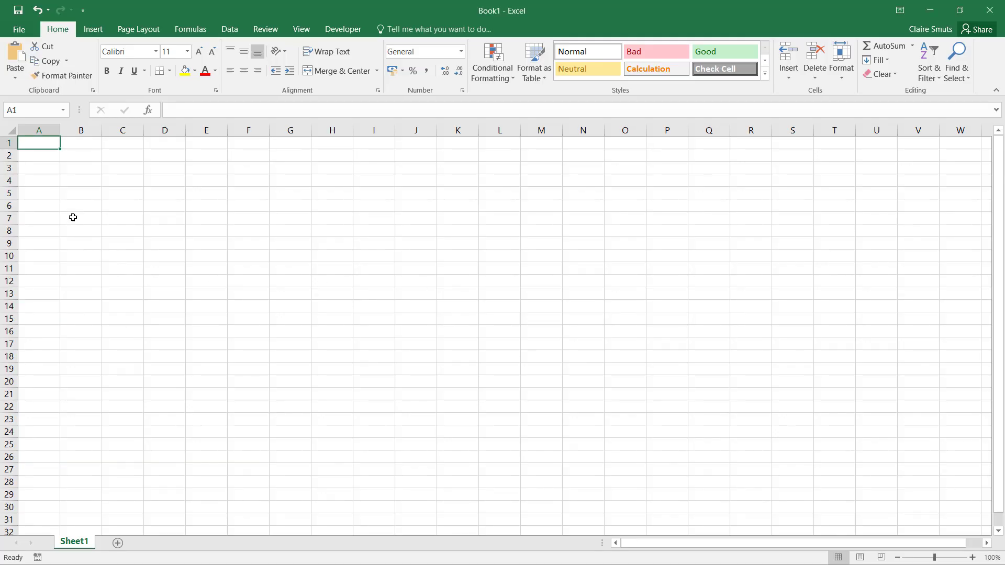
Step: Enter 1 and 2 in A1 and A2 and extend the series down column A to 31
type("1")
key("Return")
type("2")
key("Return")
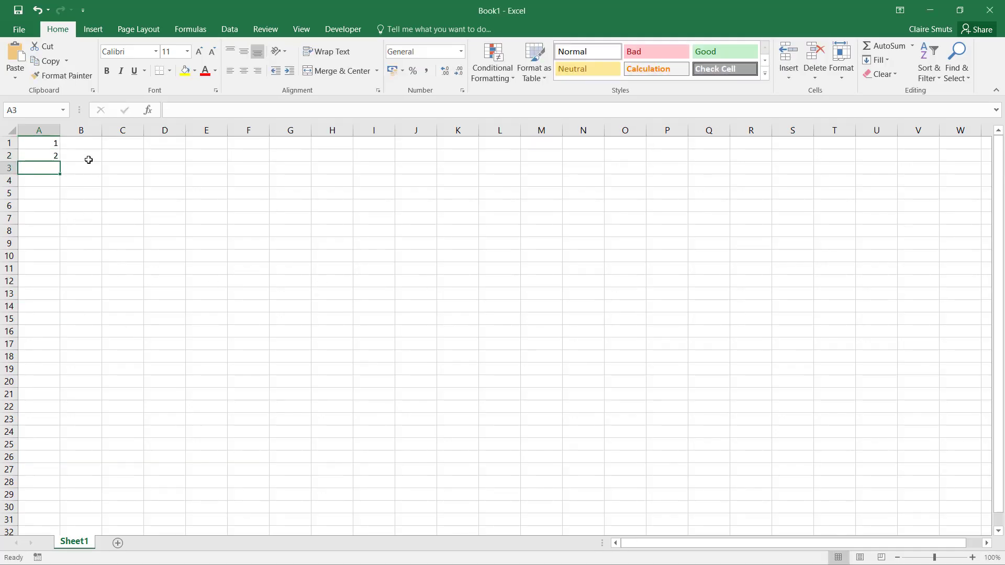
left_click_drag(41, 143, 96, 519)
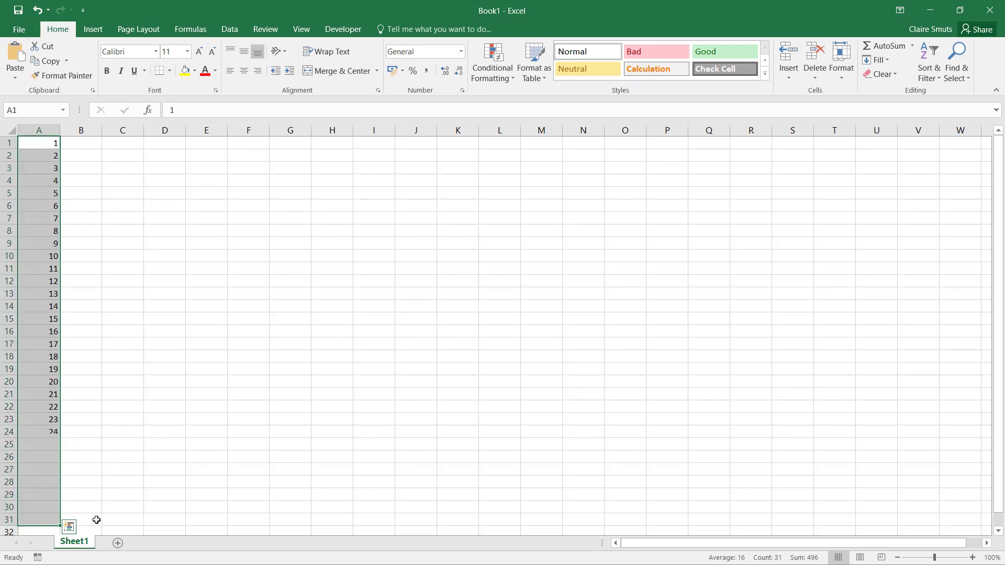
Step: Paste the copied numbers 1 to 31 into Day of birth's Option 1 as dropdown choices
key("ctrl+c")
key("alt+Tab")
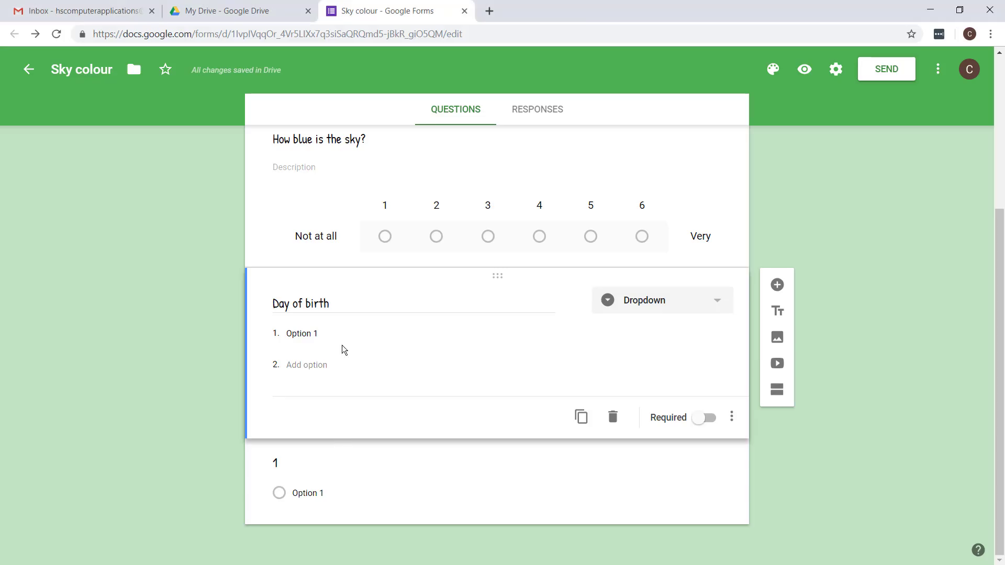
left_click(349, 328)
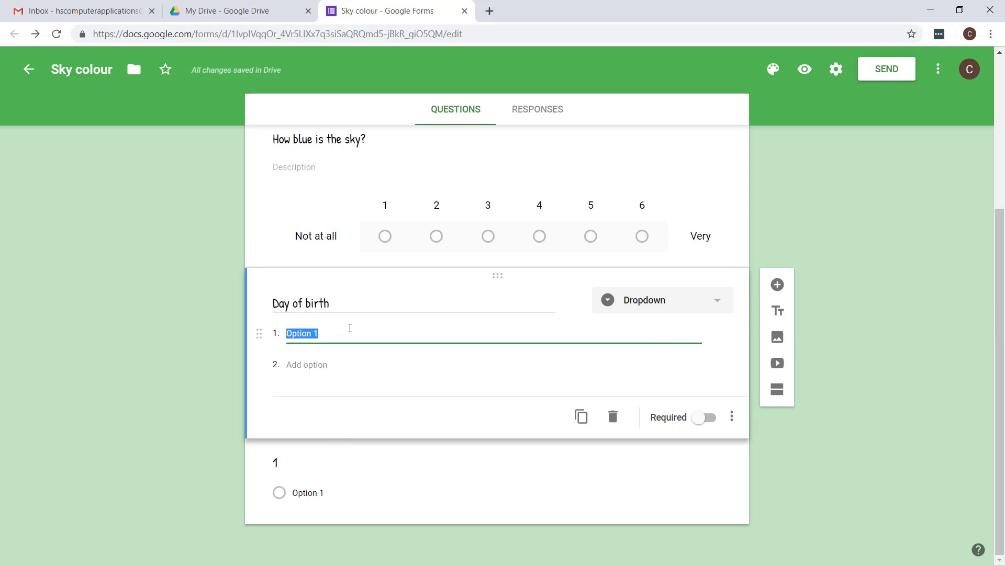
key("ctrl+v")
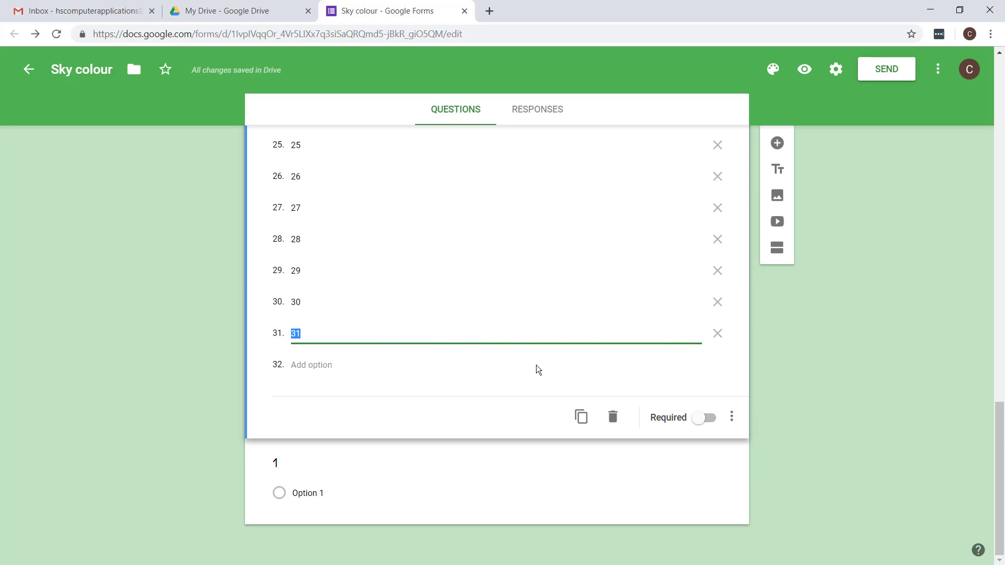
Step: Preview the form to confirm the Day of birth dropdown lists 1 to 31, then close the preview
left_click(804, 70)
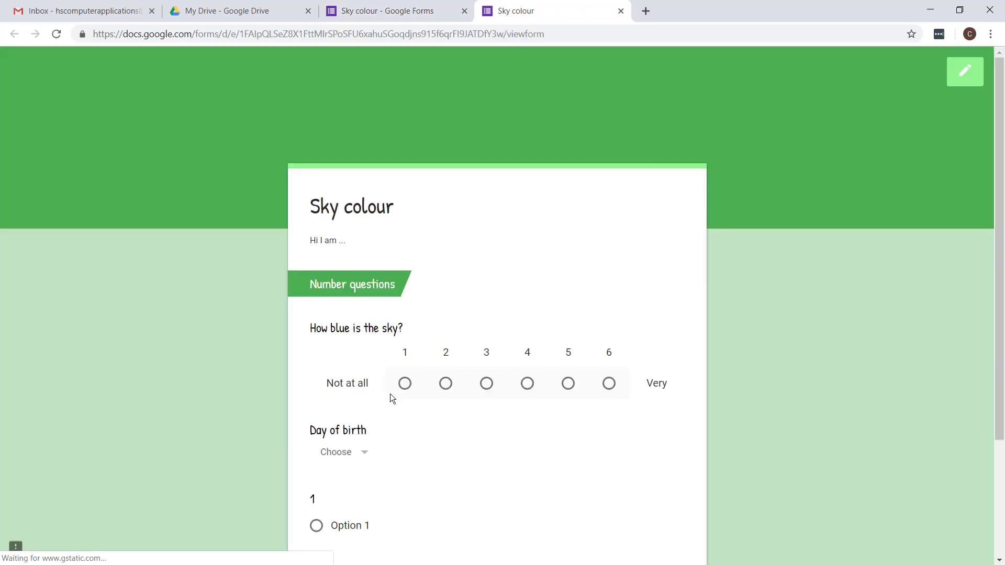
scroll(364, 360, "down", 3)
left_click(347, 296)
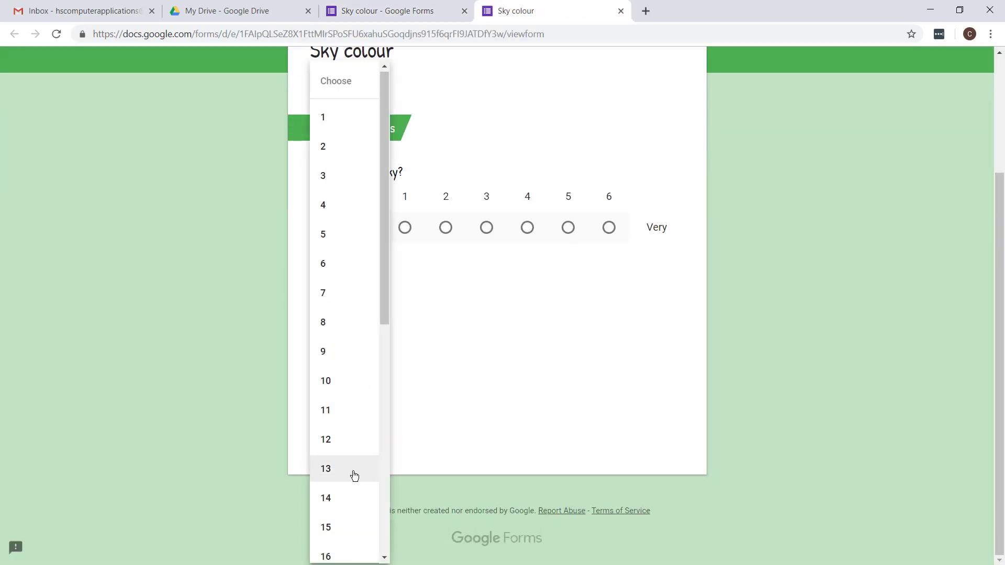
scroll(353, 474, "down", 5)
scroll(354, 475, "up", 5)
left_click(535, 372)
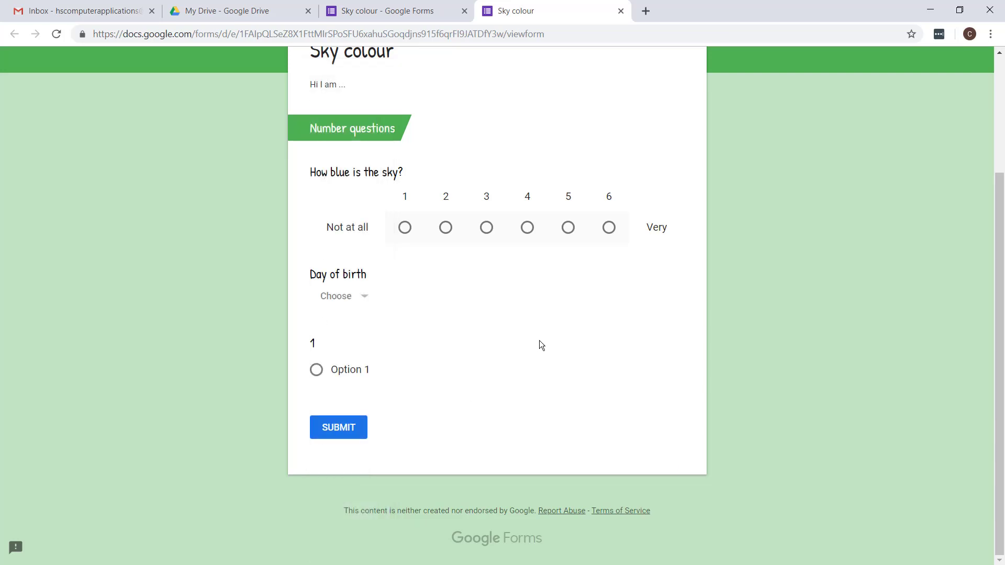
left_click(620, 11)
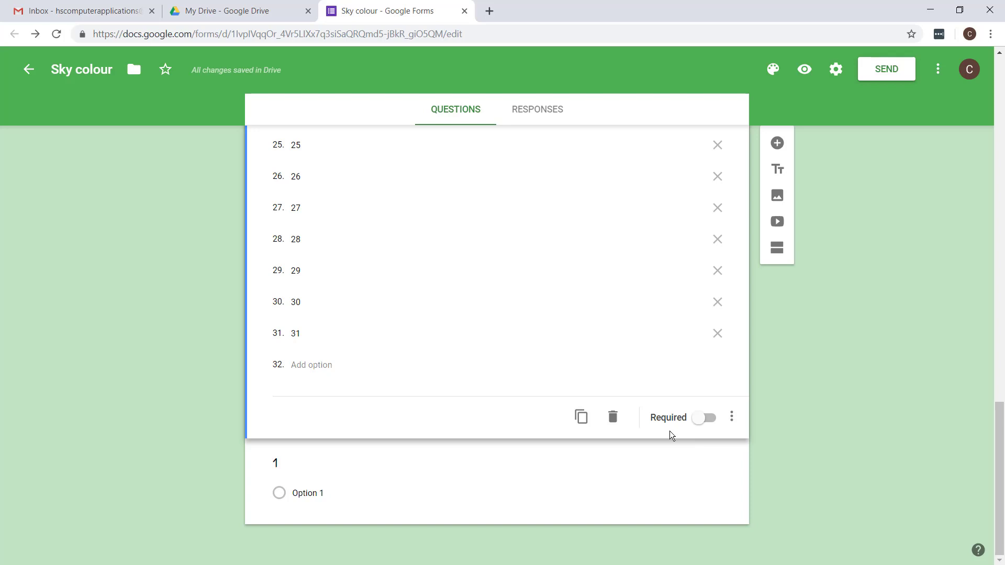
Step: Turn on Required for Day of birth and check it in a fresh preview
left_click(708, 422)
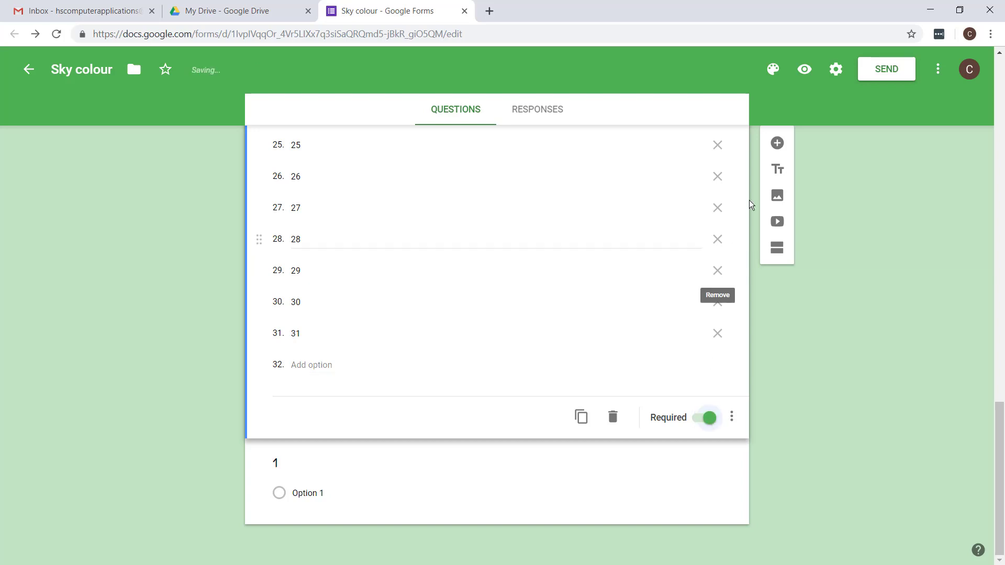
left_click(804, 69)
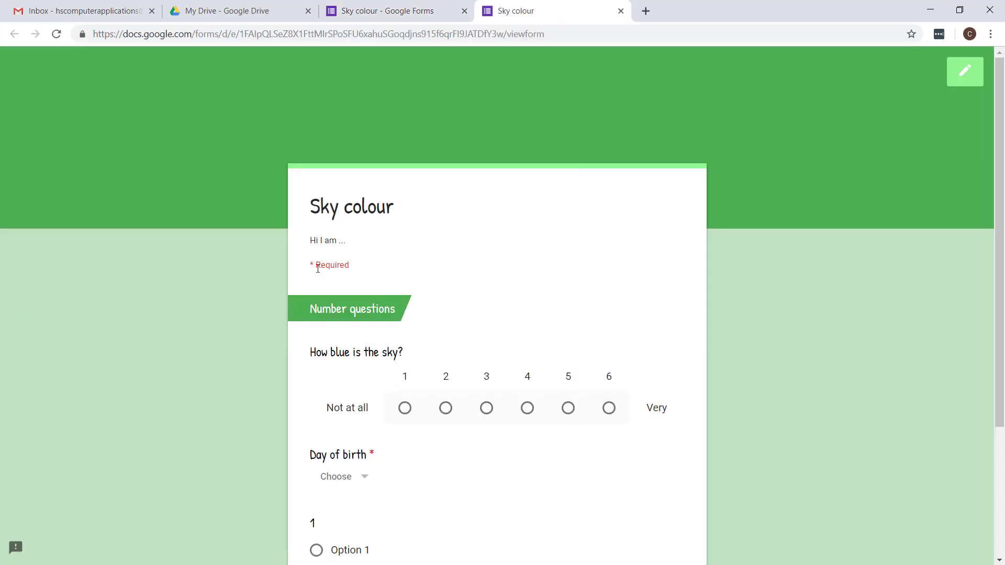
scroll(346, 417, "down", 3)
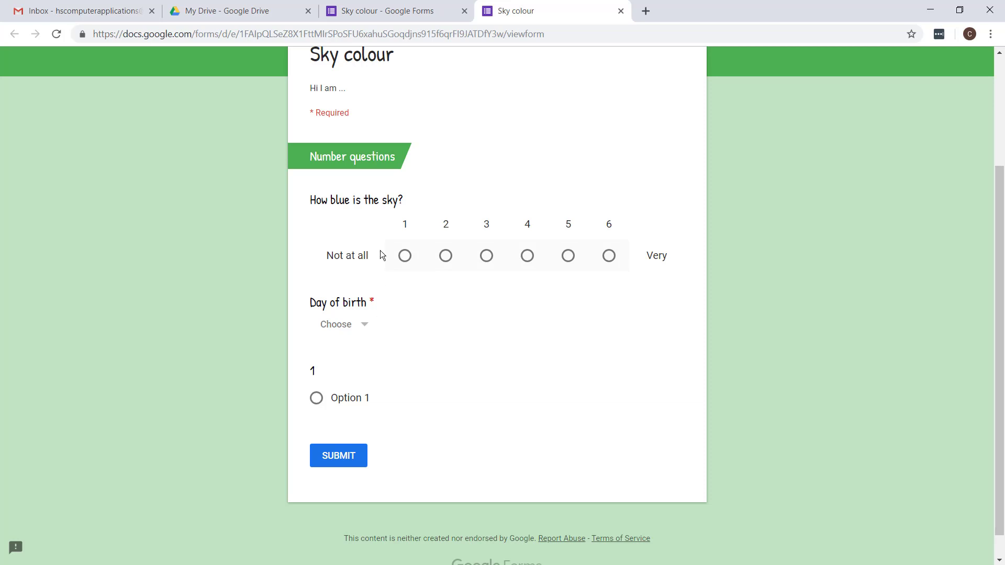
left_click(345, 7)
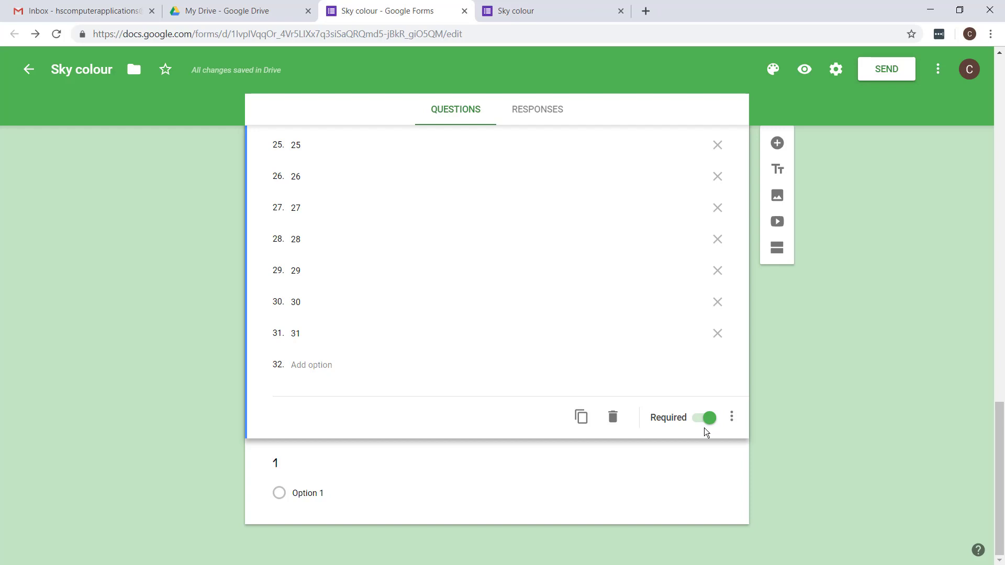
Step: Remove the stray question '1' with its lone Option 1 from the form
left_click(328, 478)
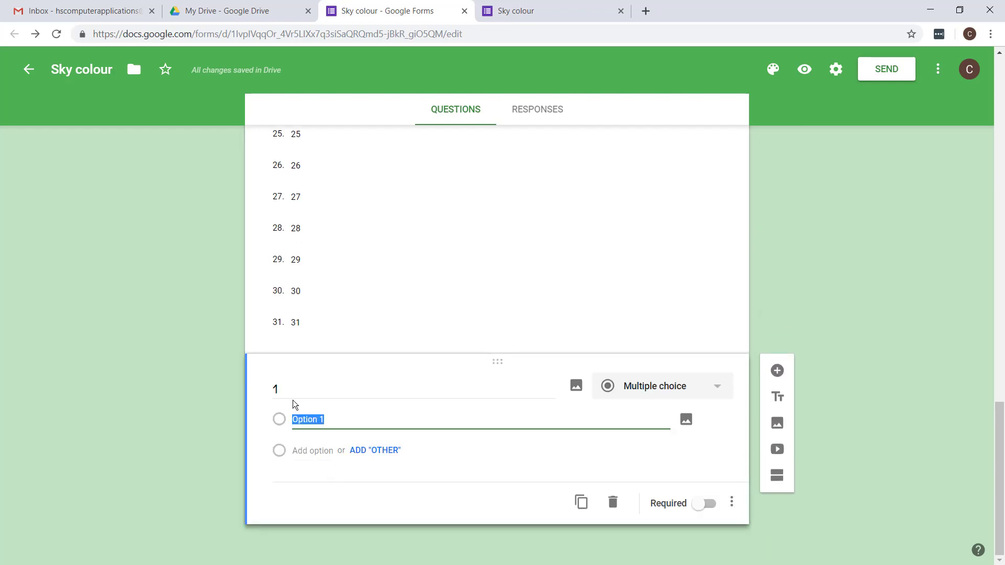
left_click(612, 503)
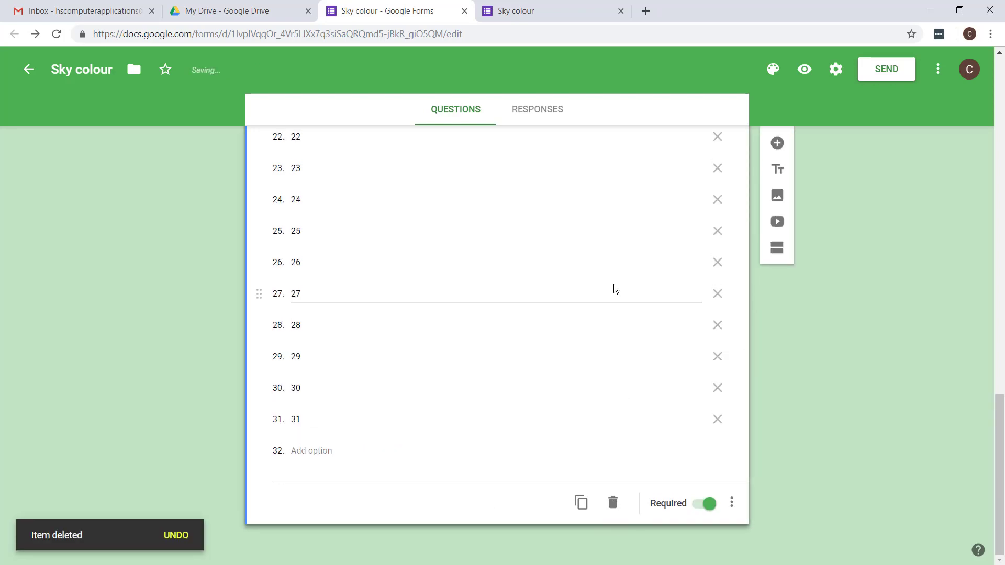
scroll(644, 457, "up", 20)
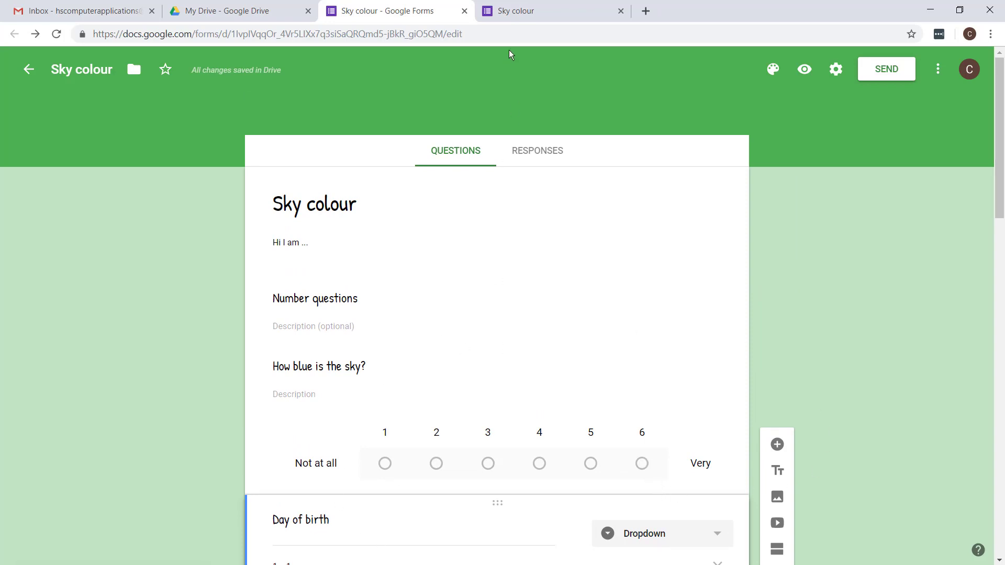
Step: In a fresh preview, rate the sky 5, pick 14 as day of birth, and submit
left_click(620, 11)
left_click(803, 70)
scroll(494, 315, "down", 2)
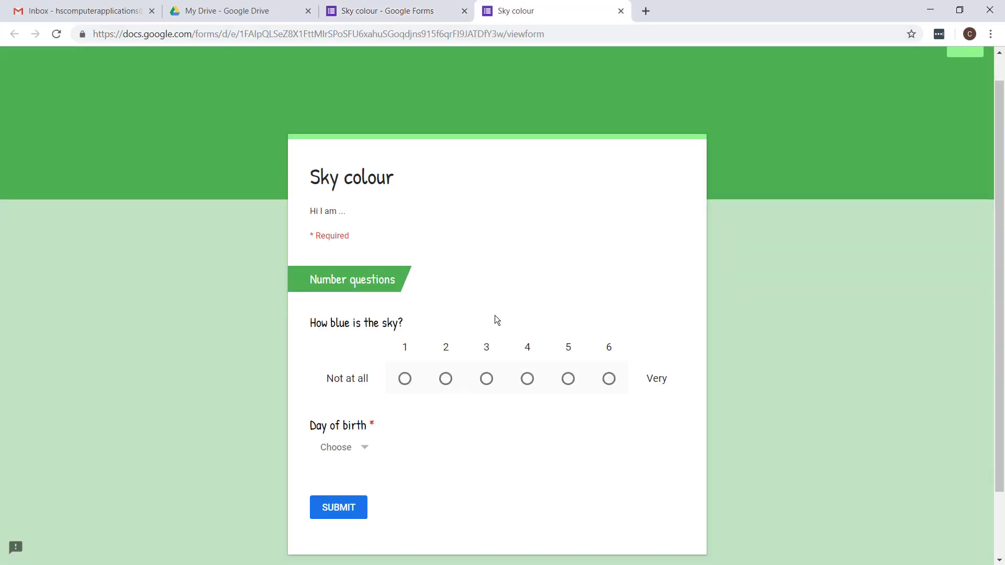
left_click(568, 299)
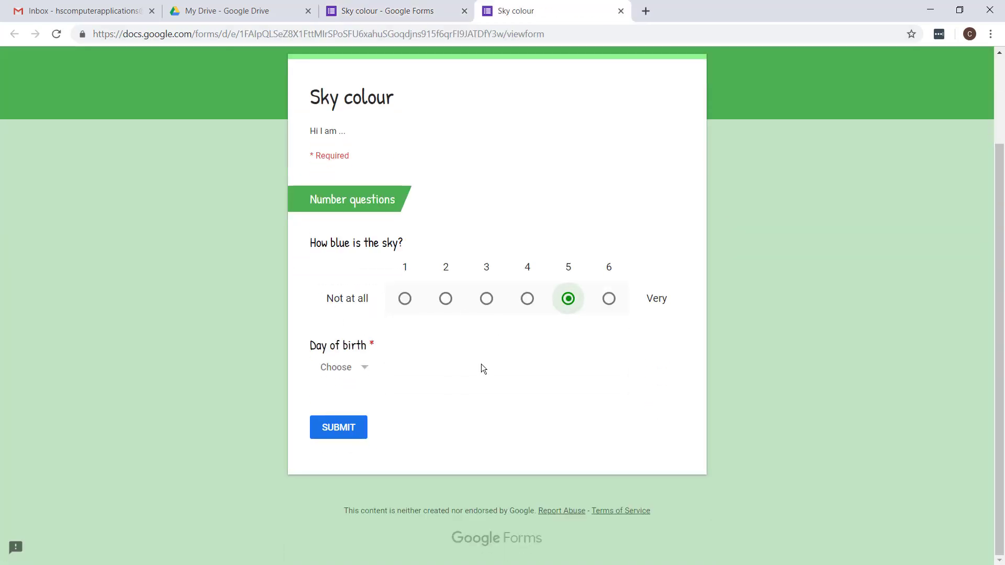
left_click(341, 368)
left_click(329, 497)
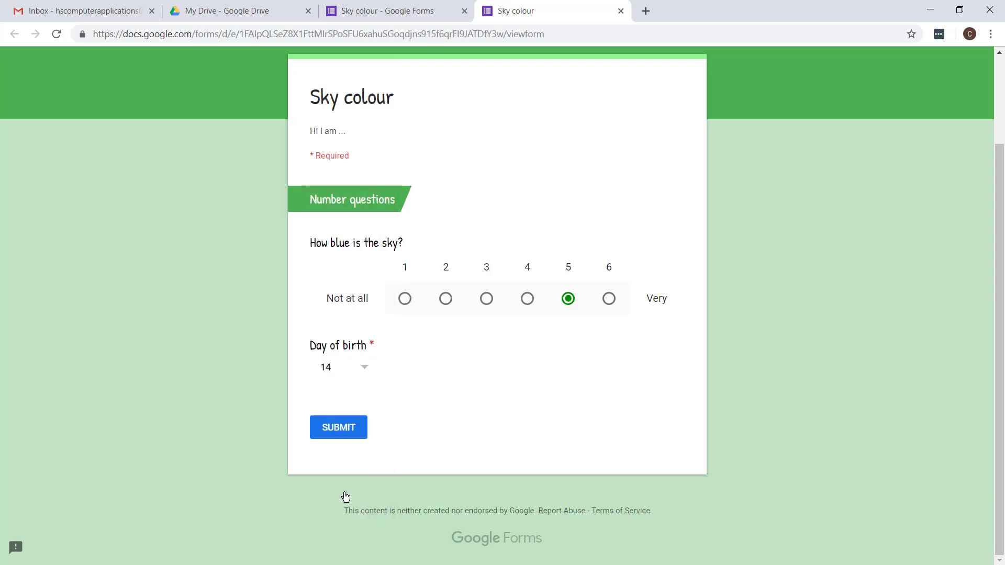
left_click(341, 438)
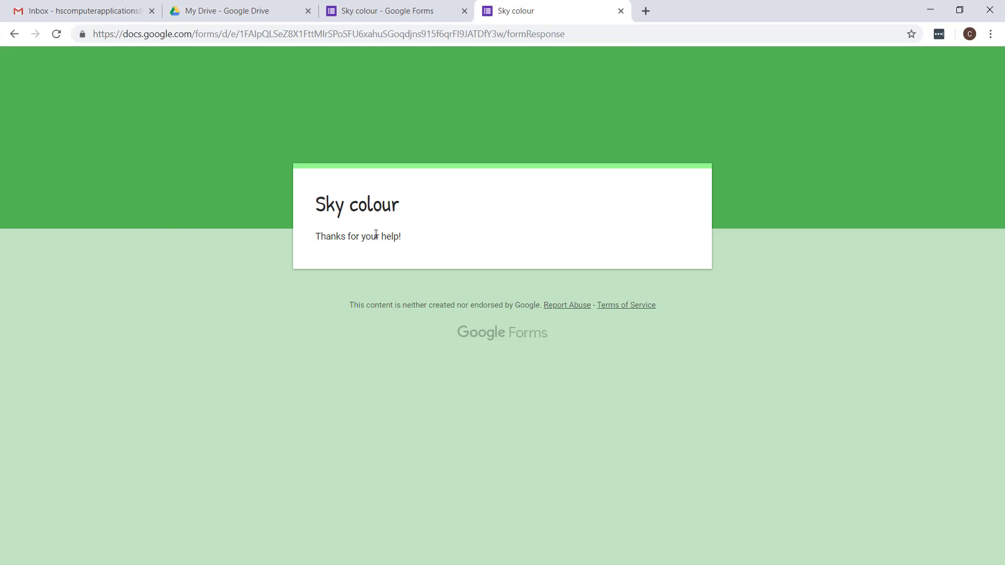
Step: Close the confirmation page and view the responses summary showing 1 response
left_click(620, 11)
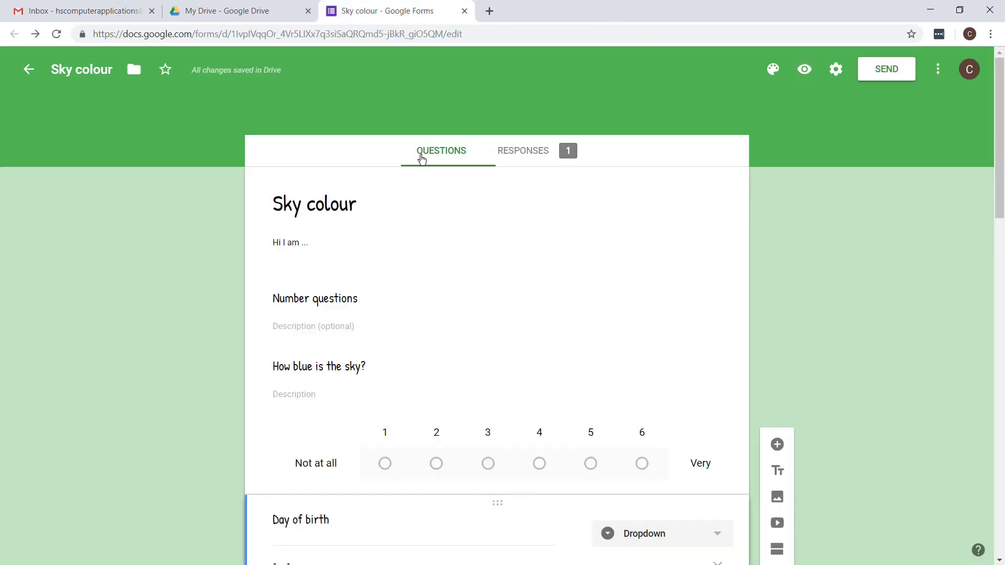
left_click(534, 156)
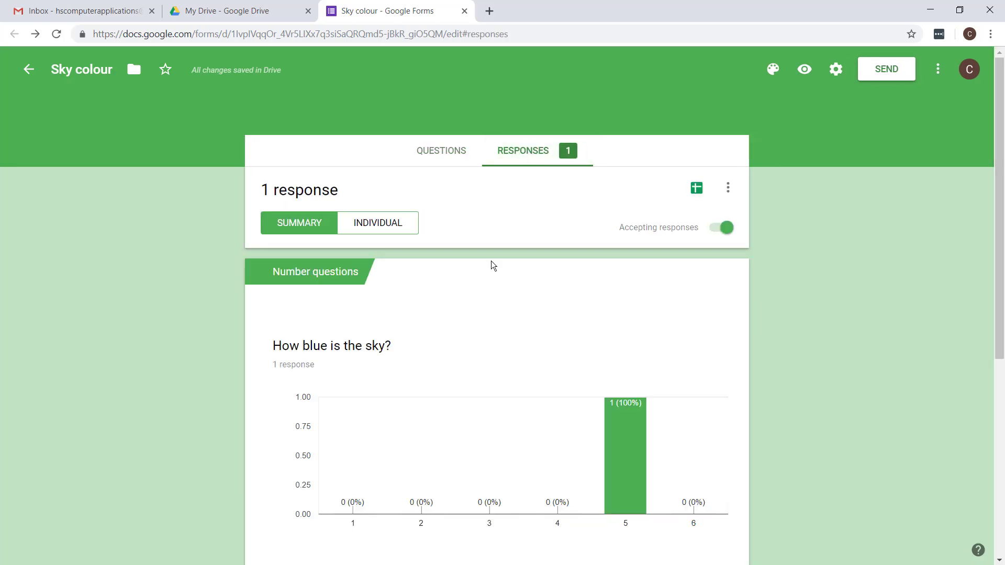
scroll(475, 407, "down", 6)
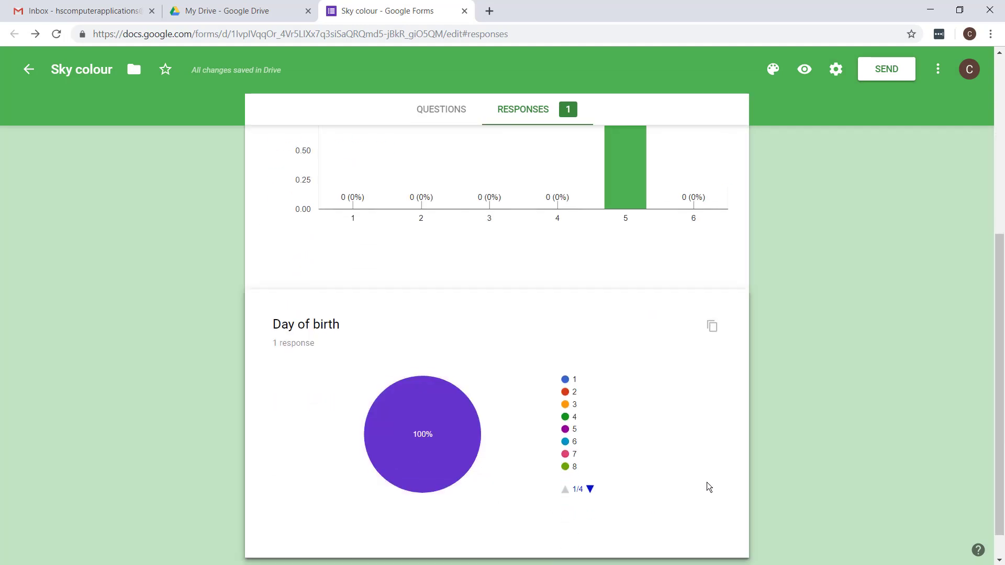
scroll(706, 482, "up", 6)
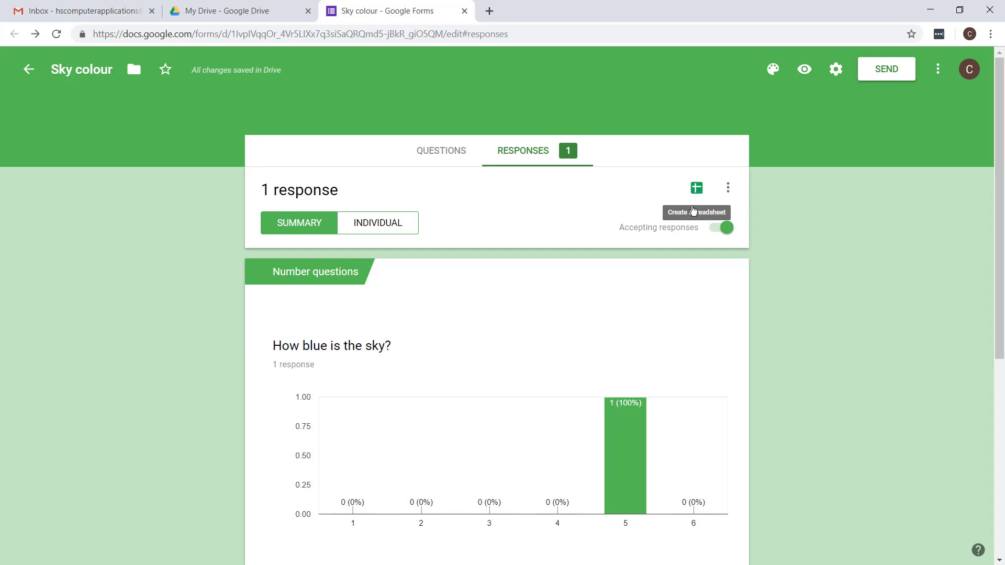
Step: Toggle Accepting responses off and back on, and look at the response options menu
left_click(718, 232)
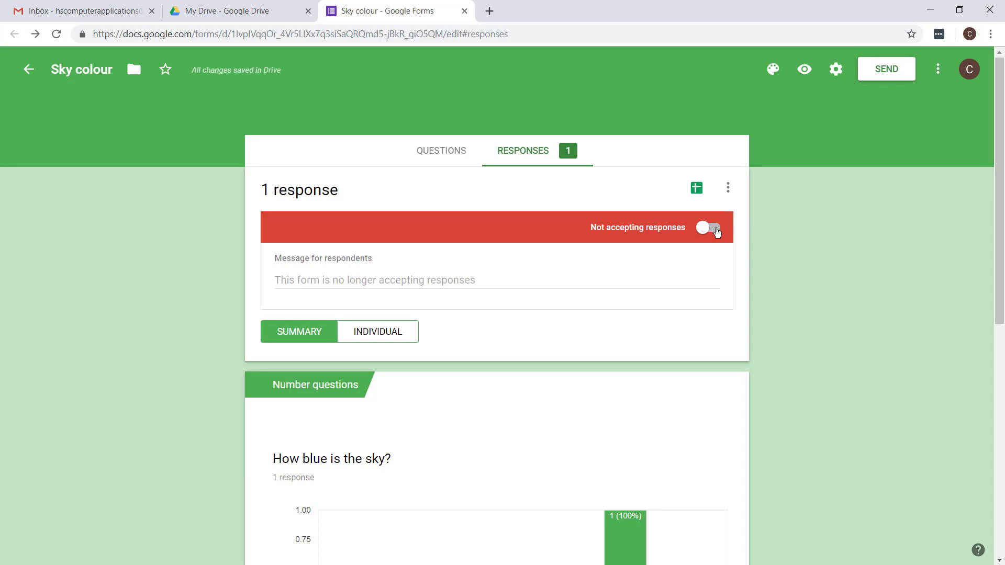
left_click(717, 232)
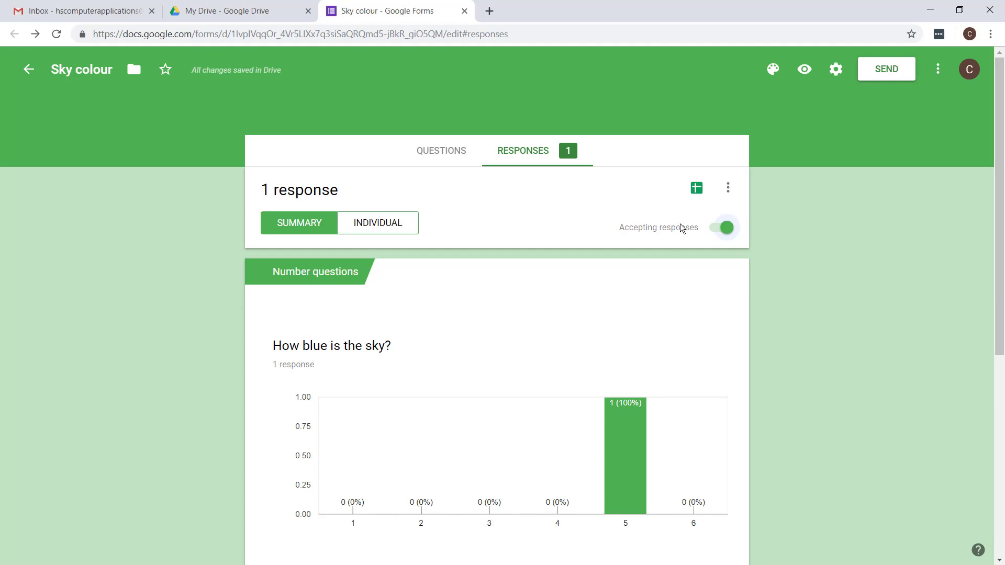
left_click(733, 191)
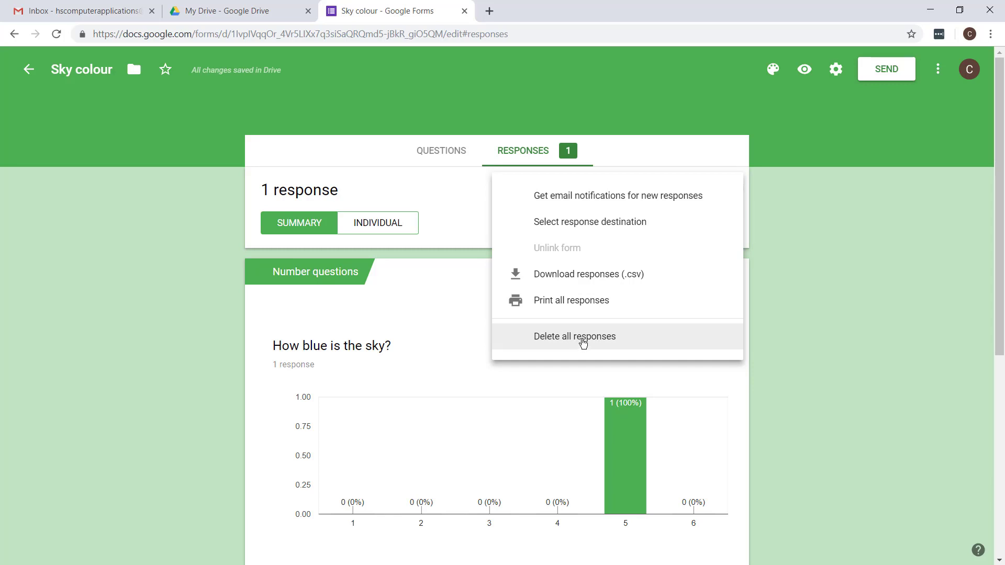
left_click(465, 211)
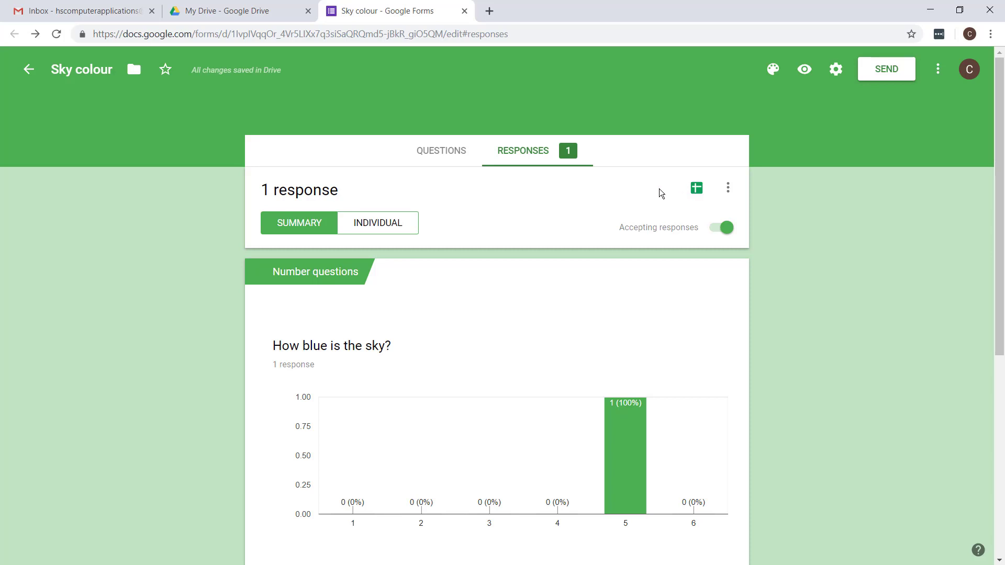
Step: Link the form's responses to a newly created 'Sky colour (Responses)' spreadsheet
left_click(696, 193)
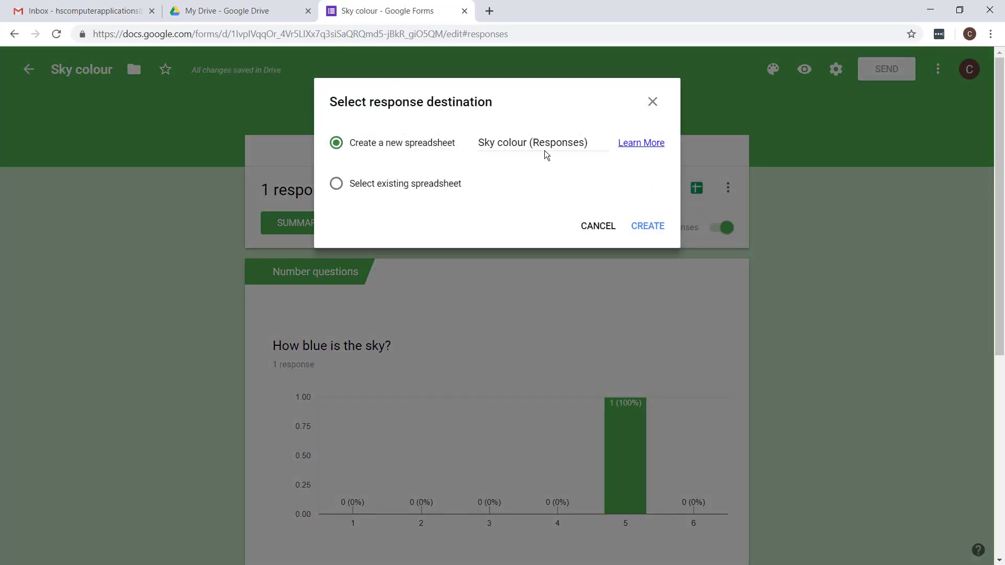
left_click(657, 236)
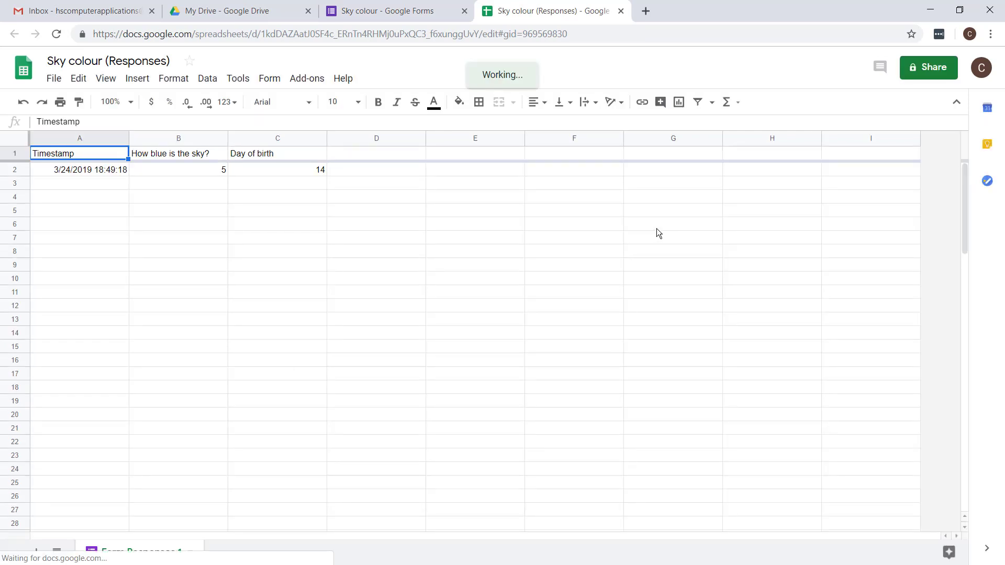
Step: Inspect the response's column headings, timestamp and download formats, then return to the form
left_click(169, 157)
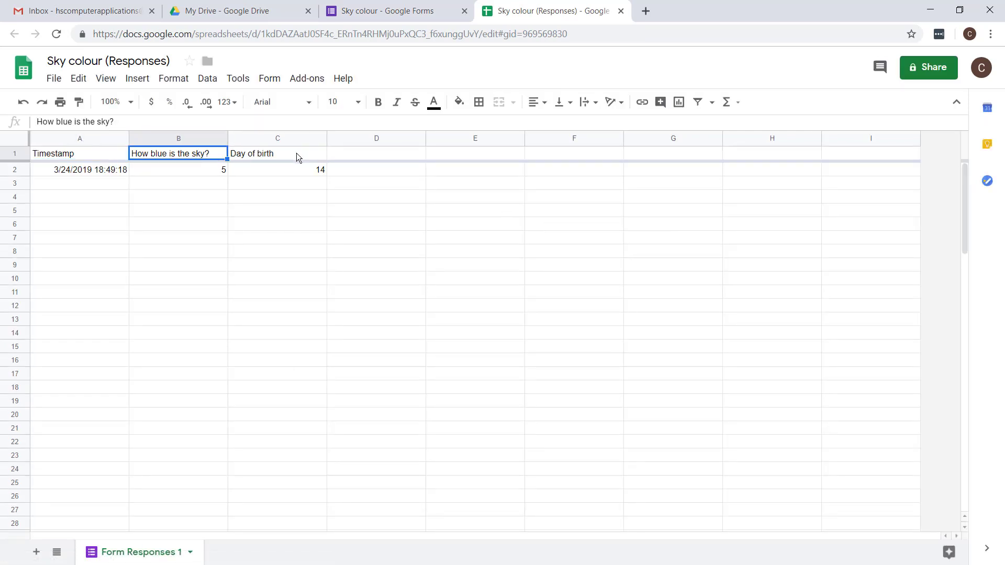
left_click(298, 154)
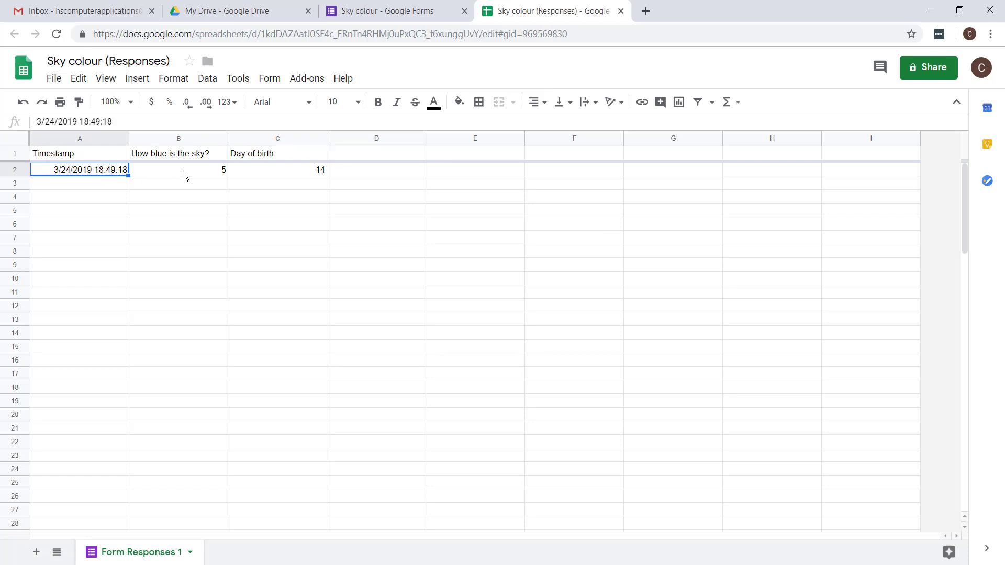
left_click(104, 170)
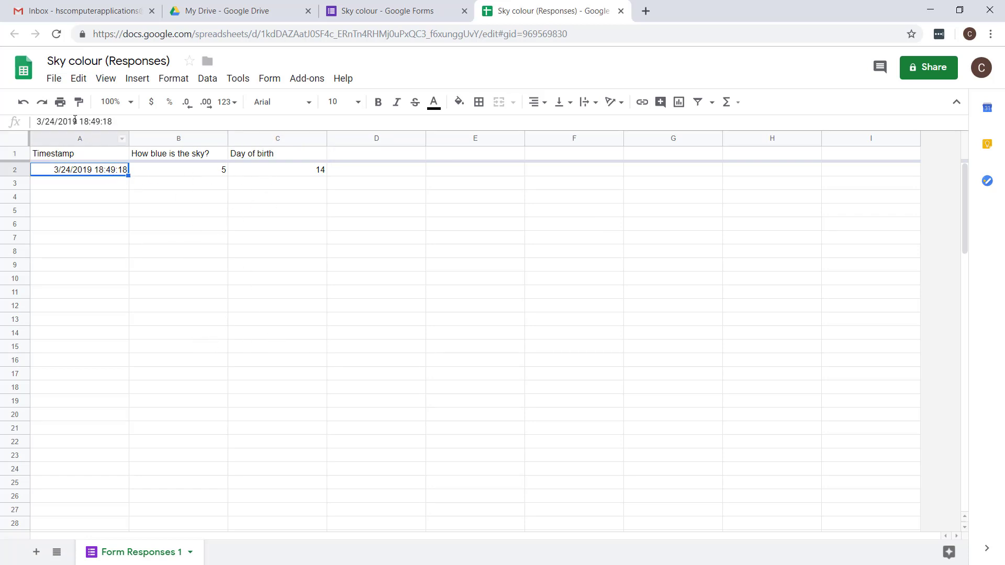
left_click(54, 78)
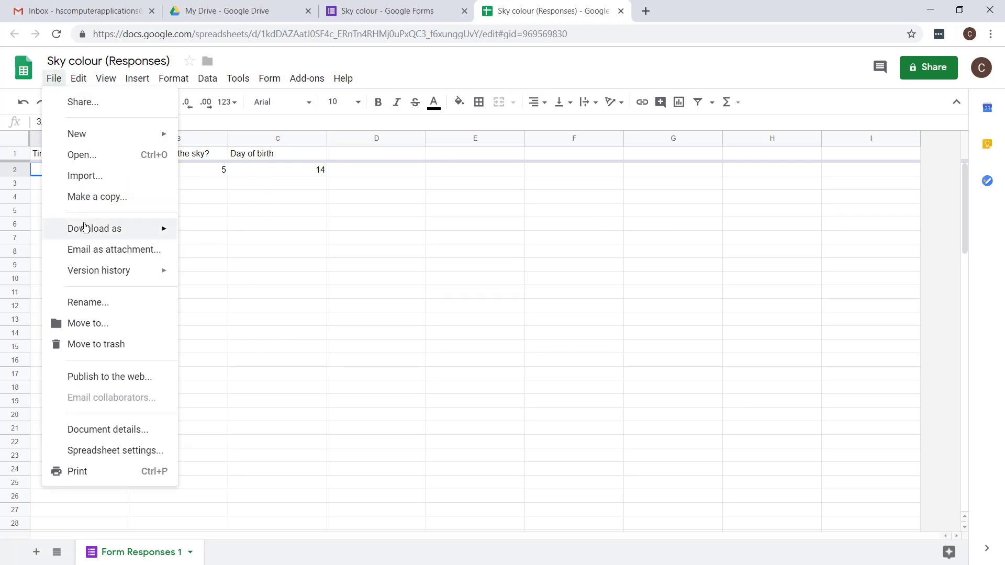
mouse_move(89, 230)
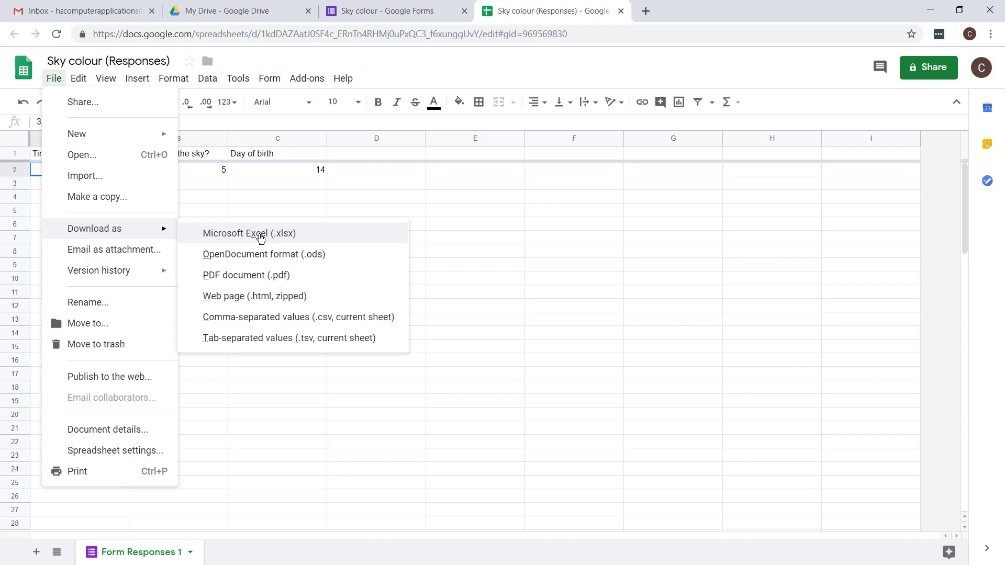
left_click(386, 10)
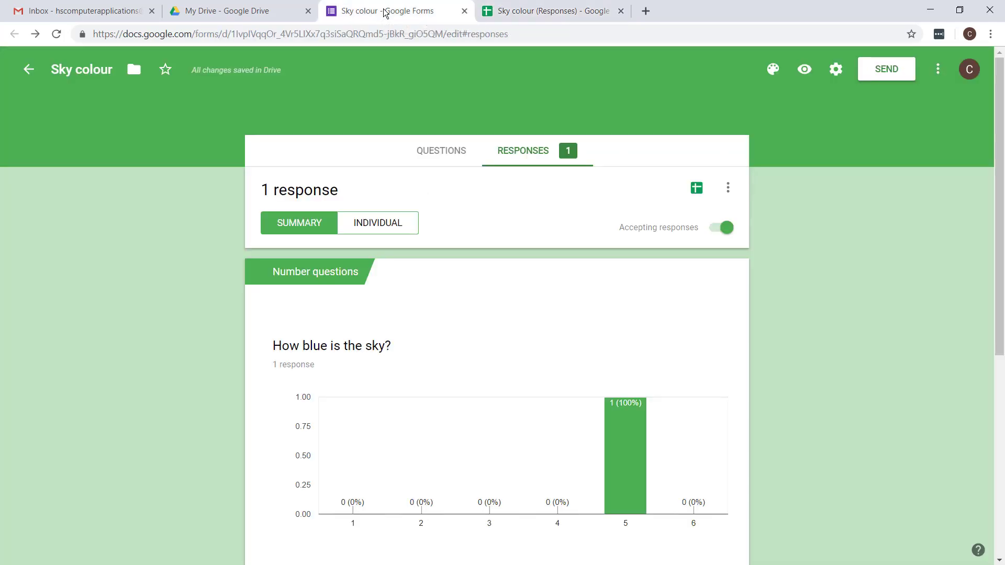
Step: Get a shortened link from the Send dialog's link tab and open a new browser tab
left_click(434, 157)
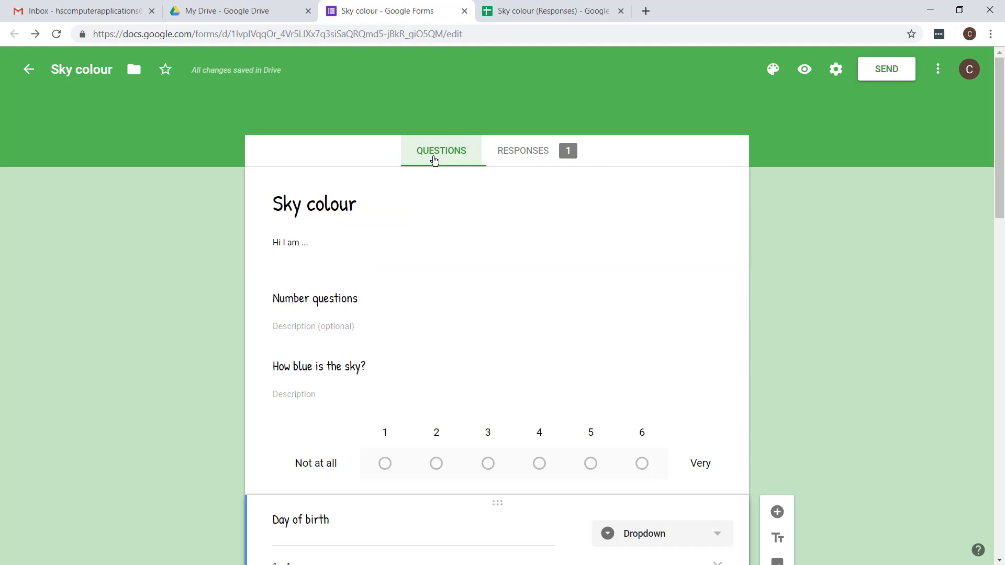
left_click(886, 69)
left_click(333, 246)
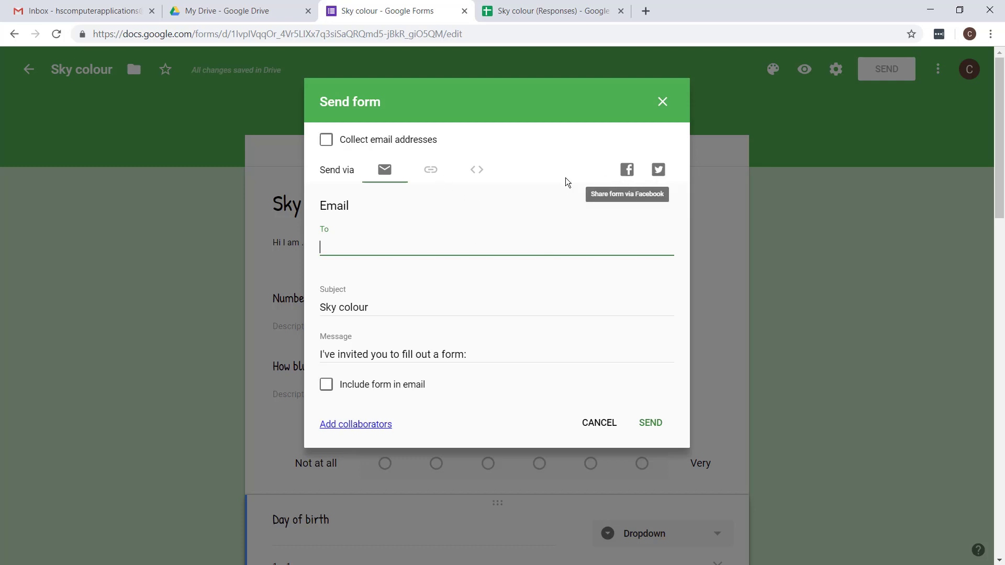
left_click(438, 179)
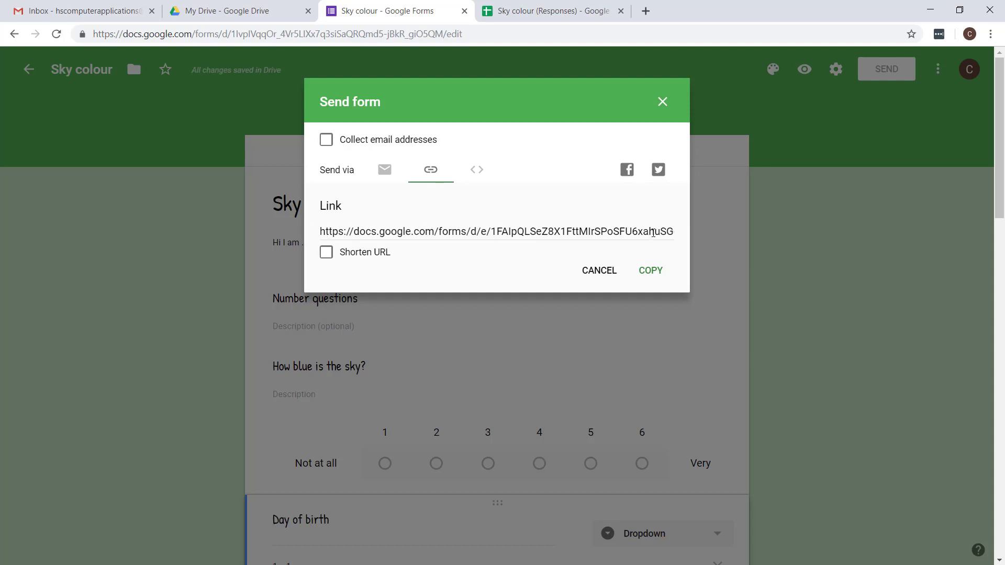
left_click(326, 253)
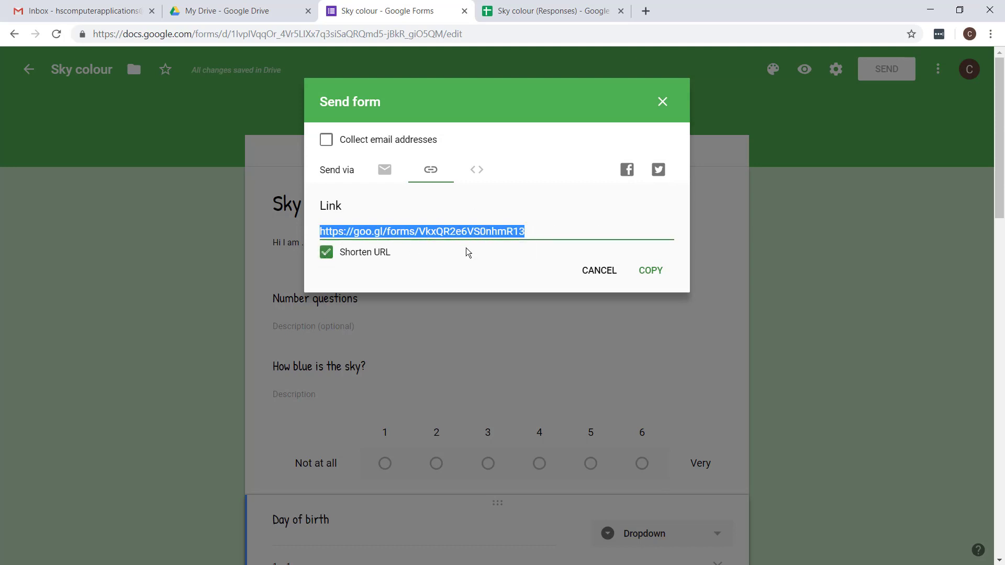
left_click(646, 10)
Step: Load bit.ly, then copy the form's full-length share link with Shorten URL unticked
type("bit")
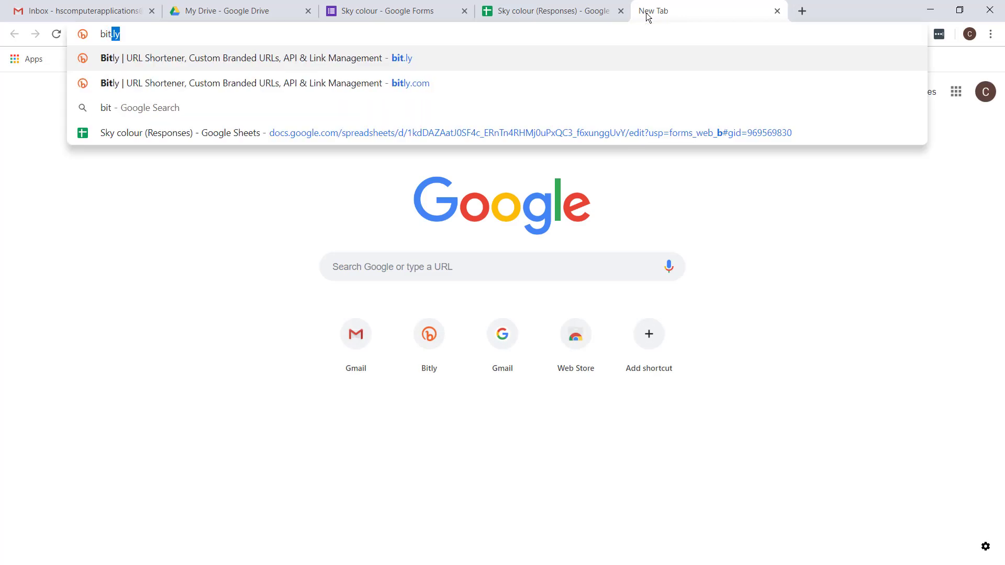
key("Return")
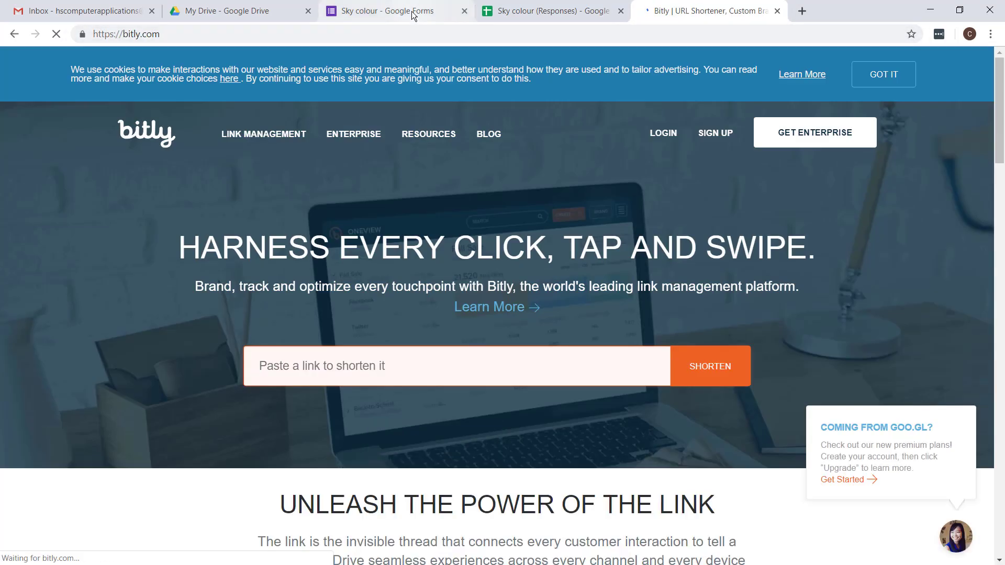
left_click(397, 12)
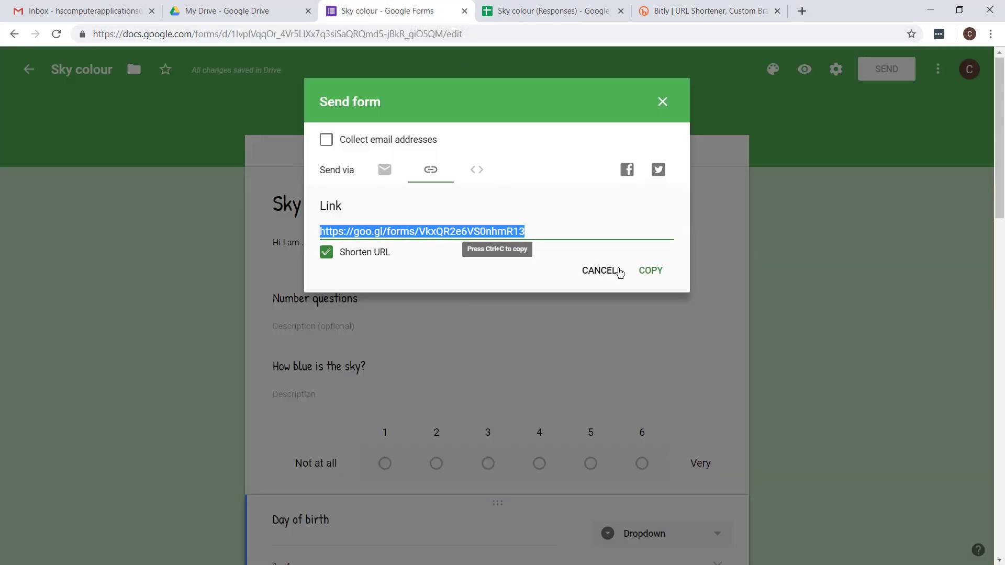
left_click(343, 253)
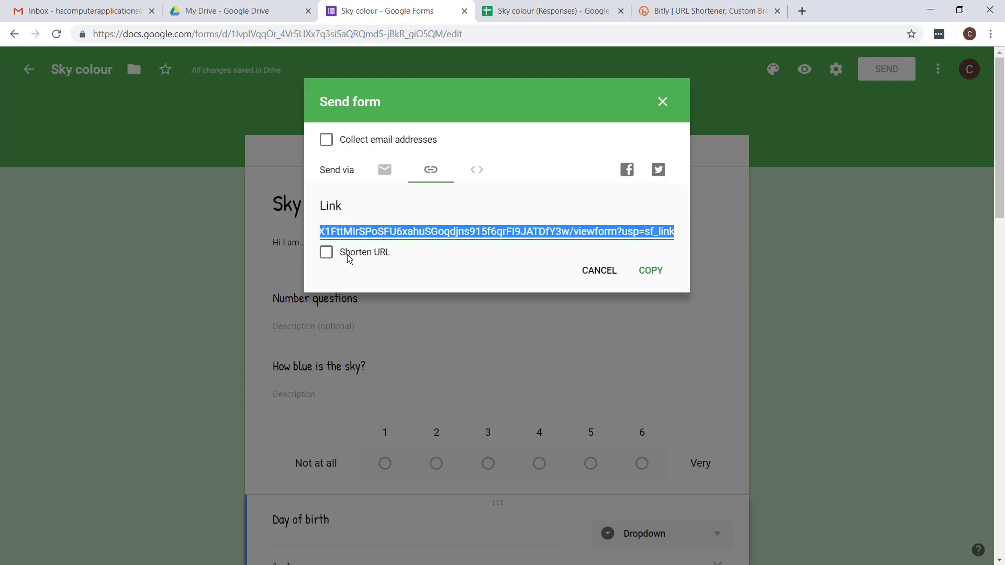
left_click(651, 275)
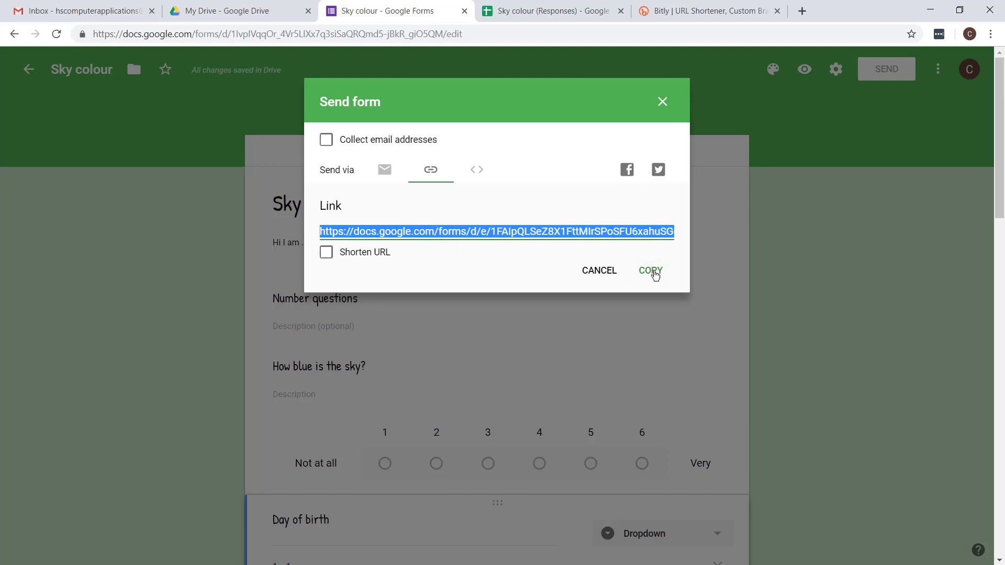
Step: Paste the full form link into Bitly's box and shorten it
left_click(729, 13)
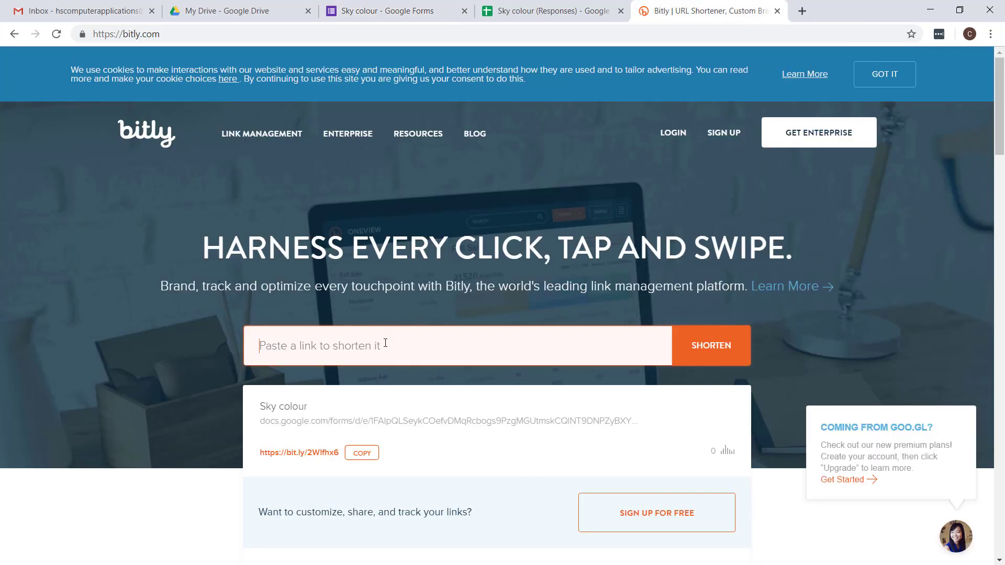
key("ctrl+v")
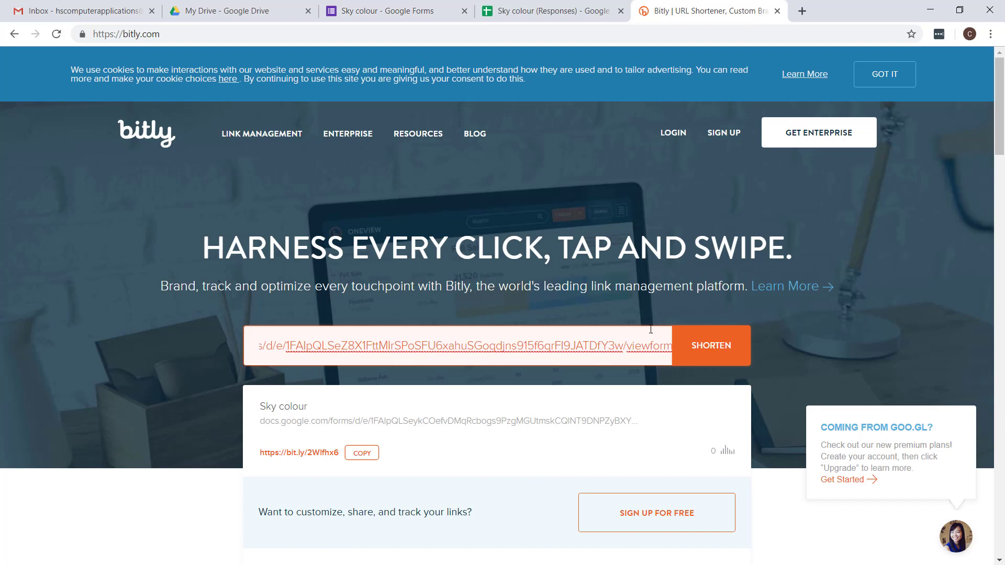
left_click(726, 344)
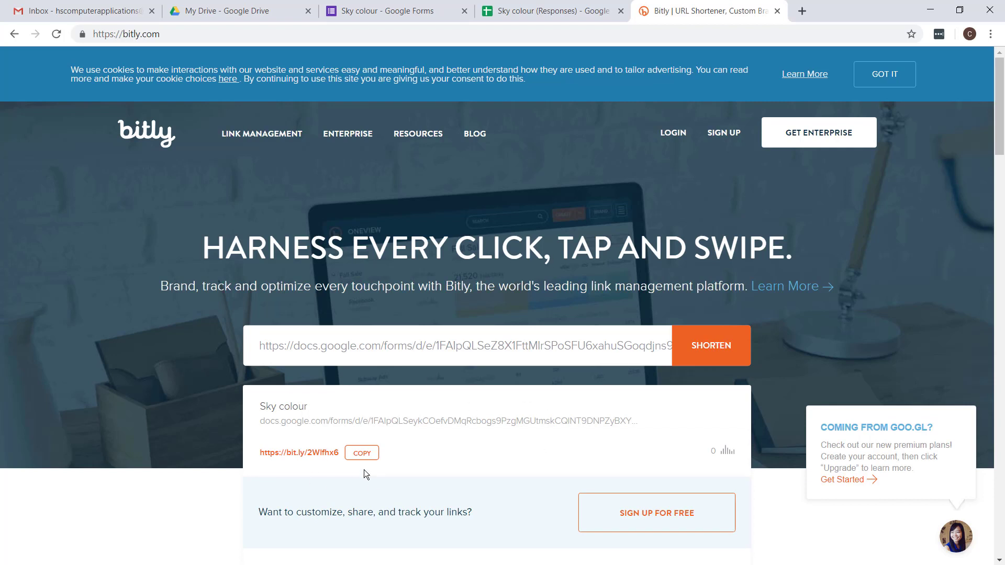
Step: Copy the form's shortened goo.gl share link from the send dialog
left_click(410, 7)
left_click(326, 252)
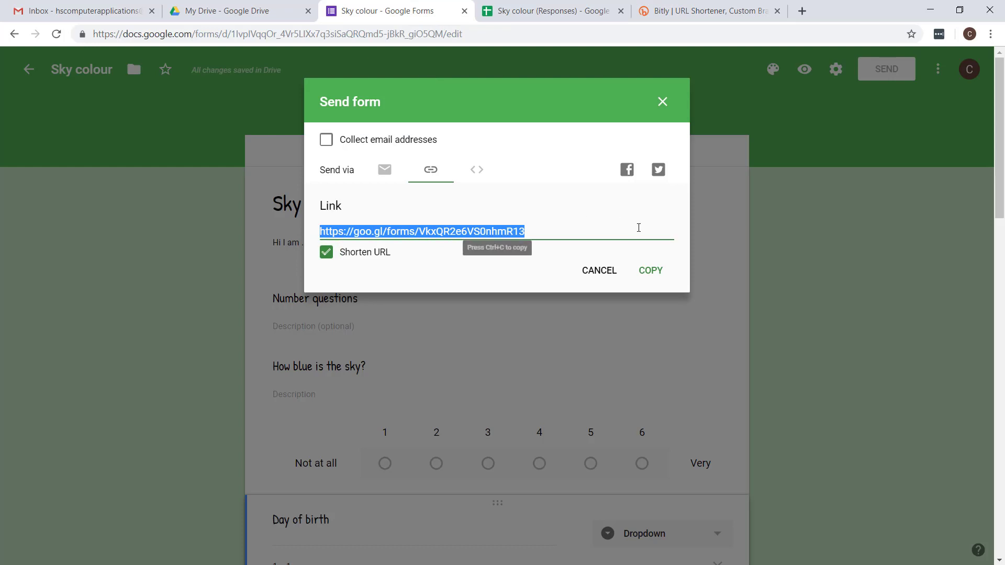
left_click(660, 276)
Step: Replace Bitly's long link with the goo.gl link to get bit.ly/2TS4AVX, then close Bitly
left_click(754, 7)
left_click(654, 343)
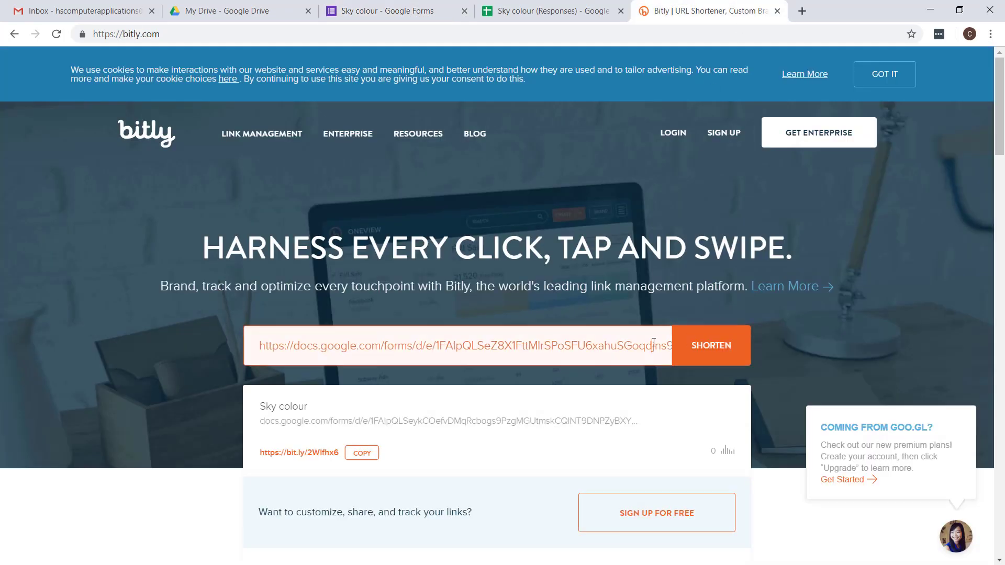
key("ctrl+a")
key("BackSpace")
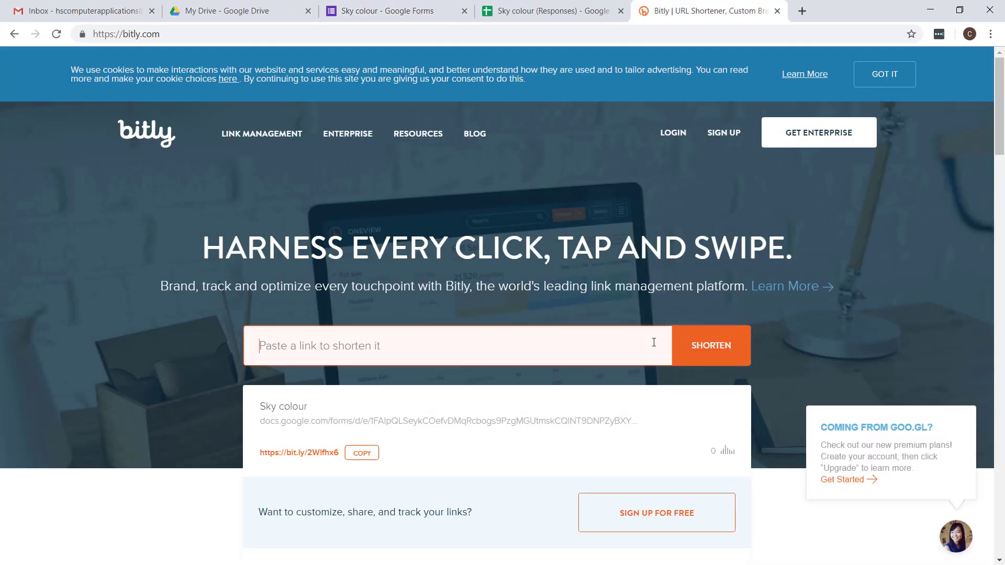
key("ctrl+v")
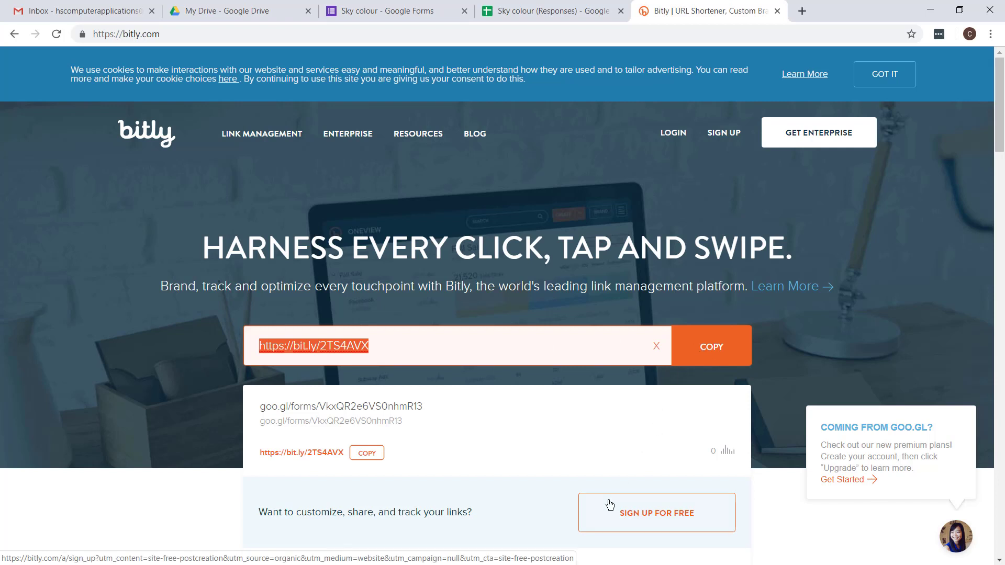
left_click(777, 11)
Step: Close the Sky colour (Responses) tab and send dialog, then view the 1-response summary
left_click(621, 10)
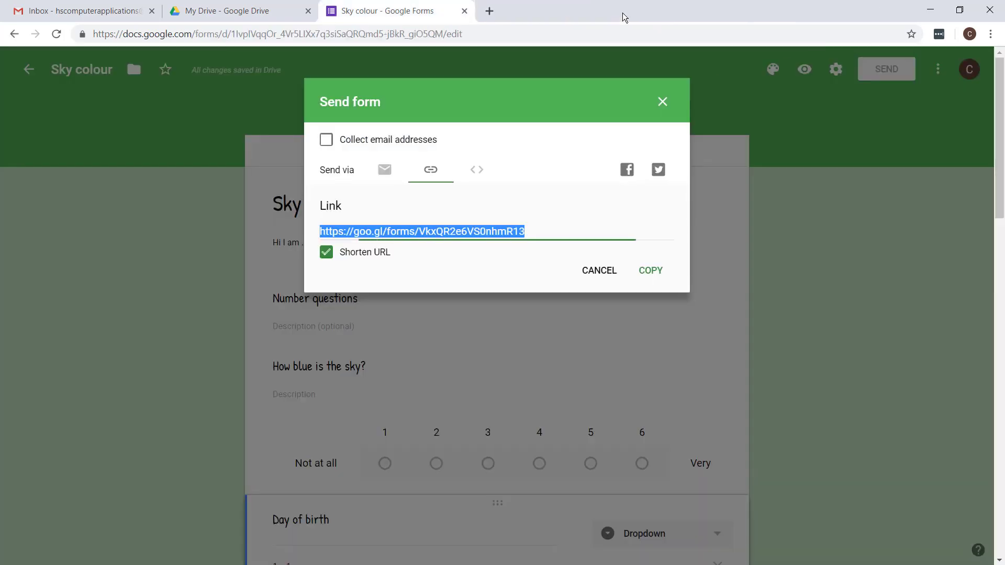
left_click(662, 103)
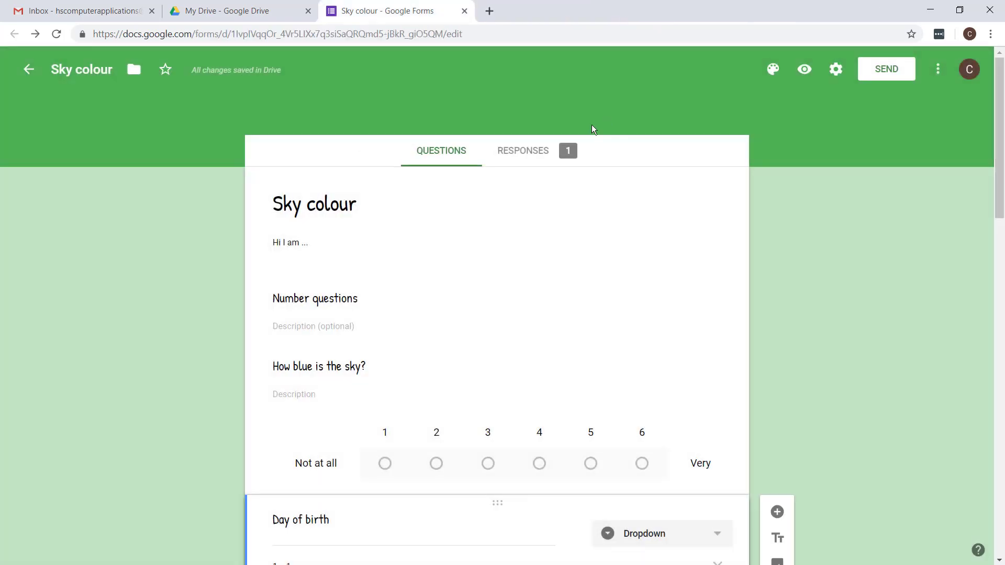
left_click(524, 151)
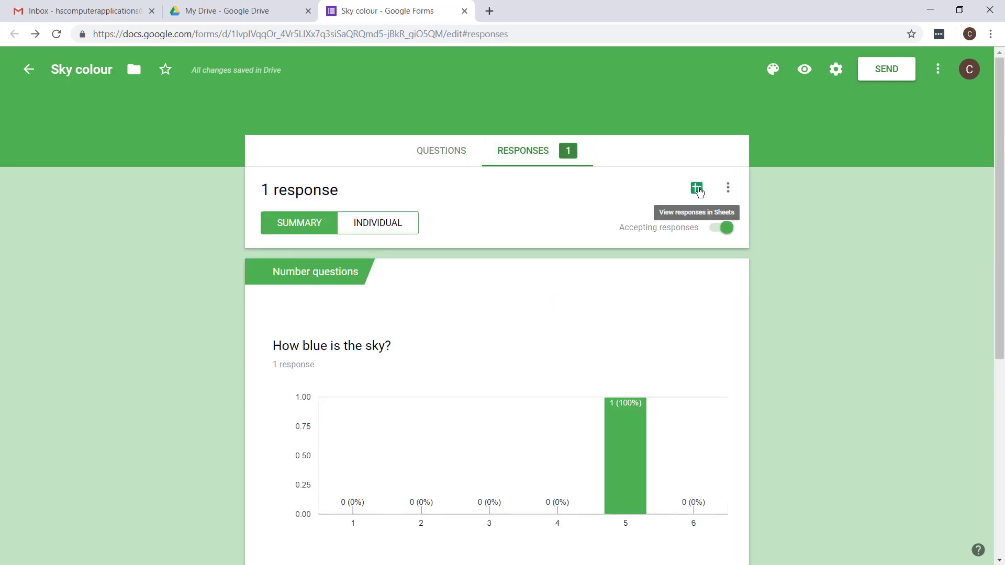